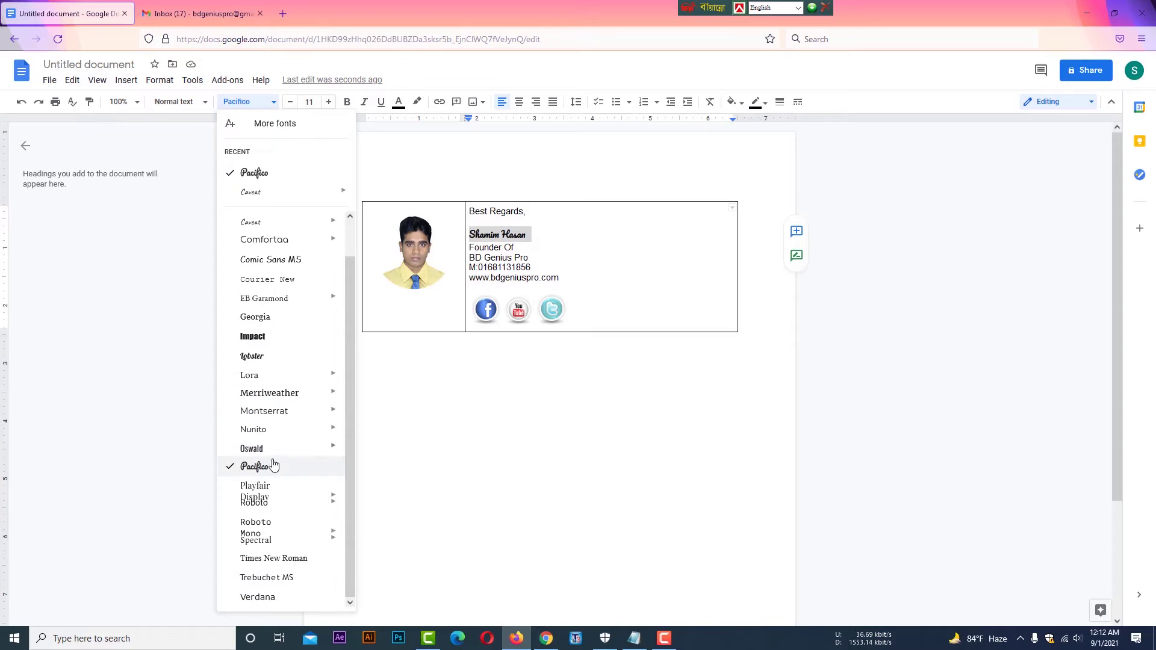
- Finish the Pacifico name change, close the font list, and select the company name BD Genius Pro
mouse_move(331, 539)
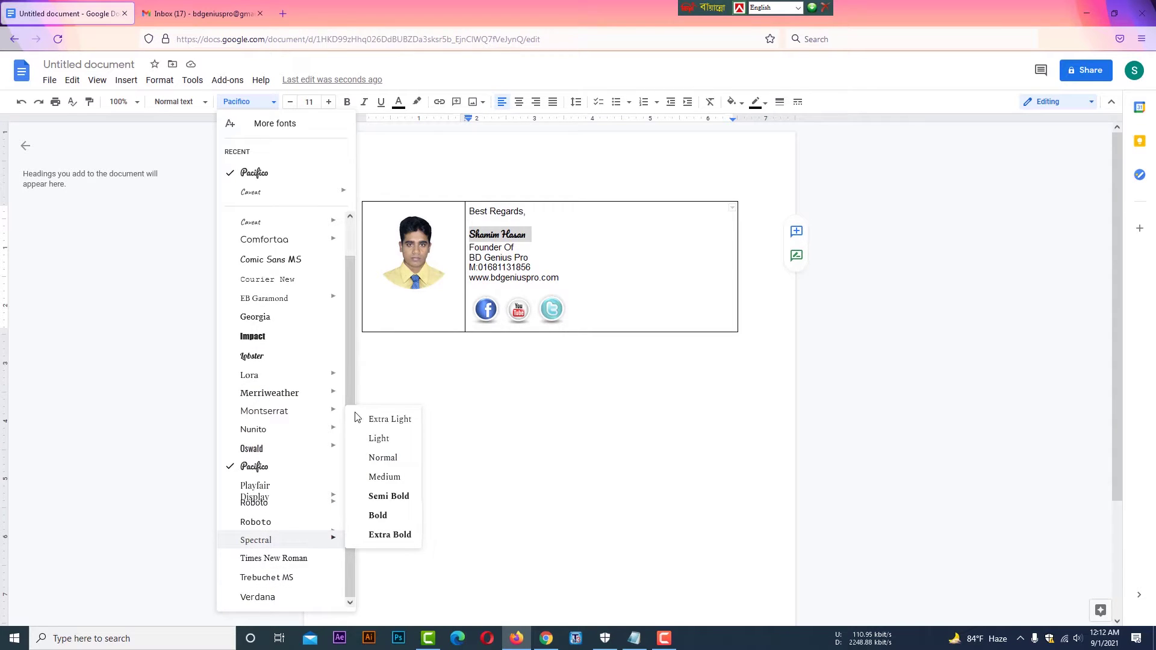
scroll(349, 284, "up", 1)
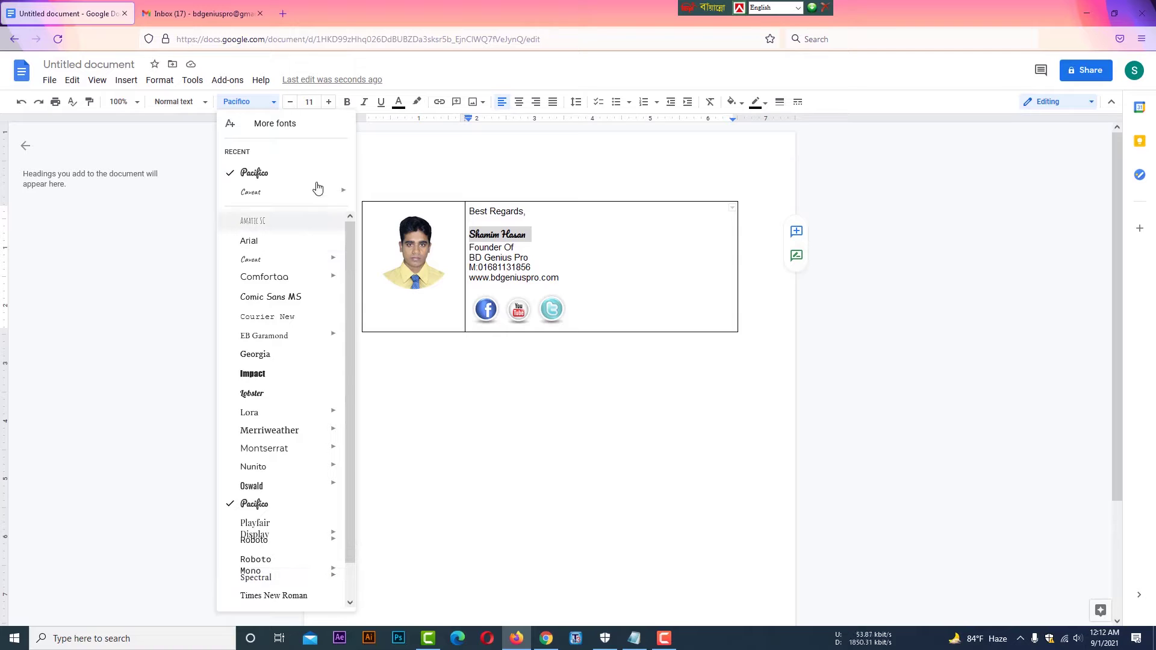
left_click(437, 72)
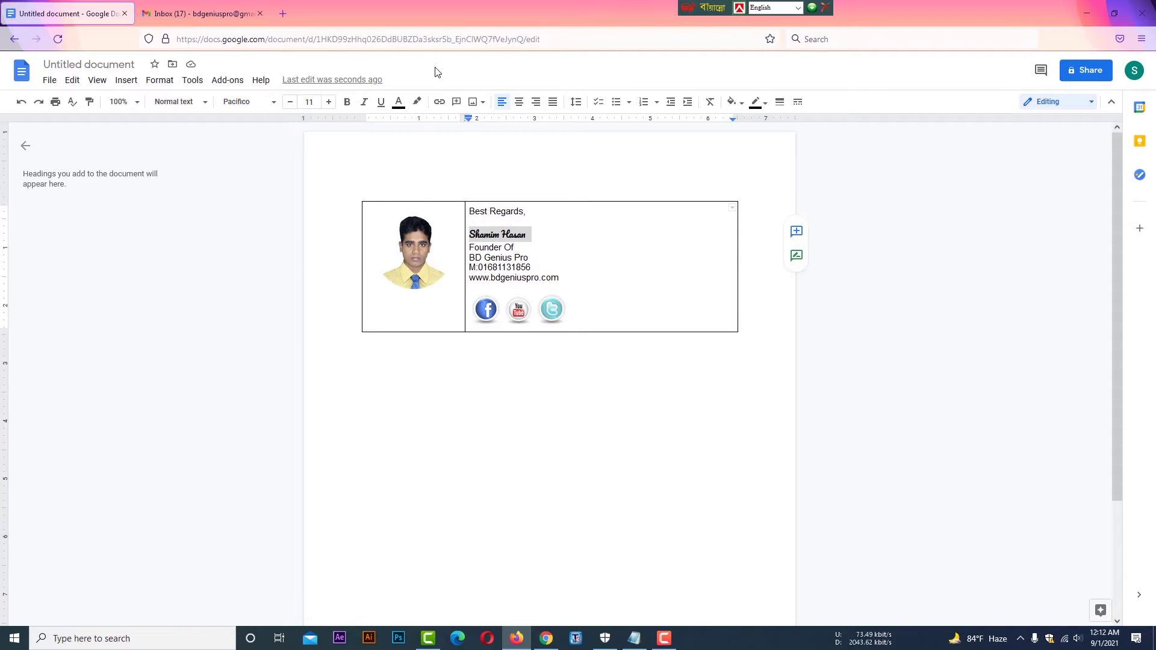
left_click(527, 247)
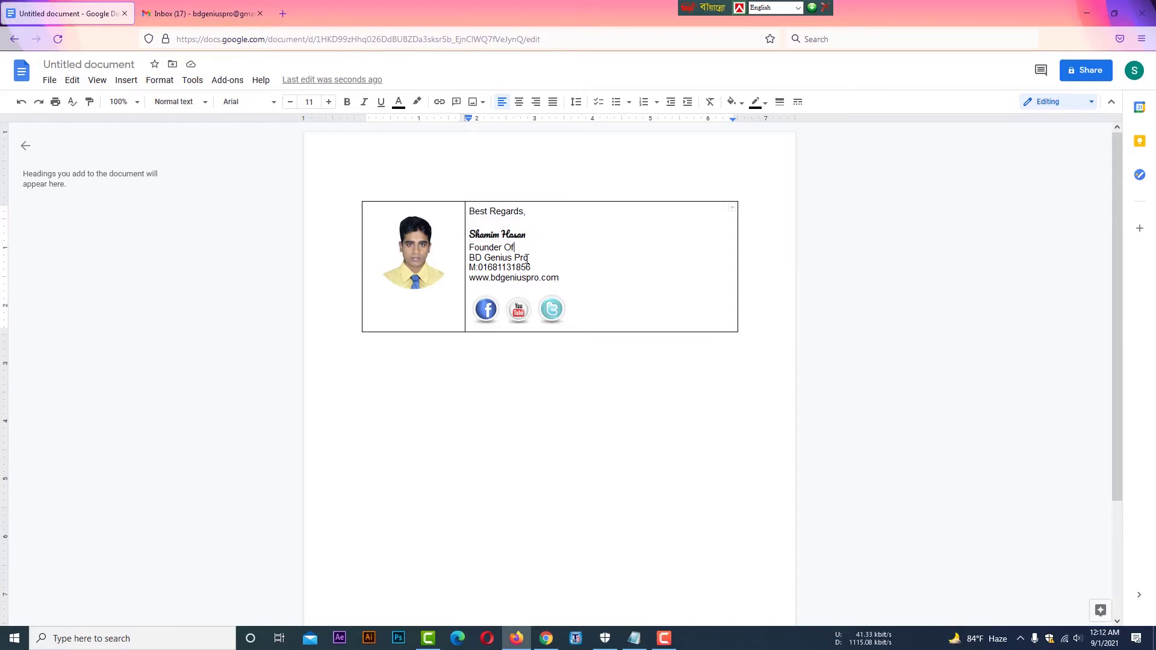
left_click_drag(529, 257, 472, 257)
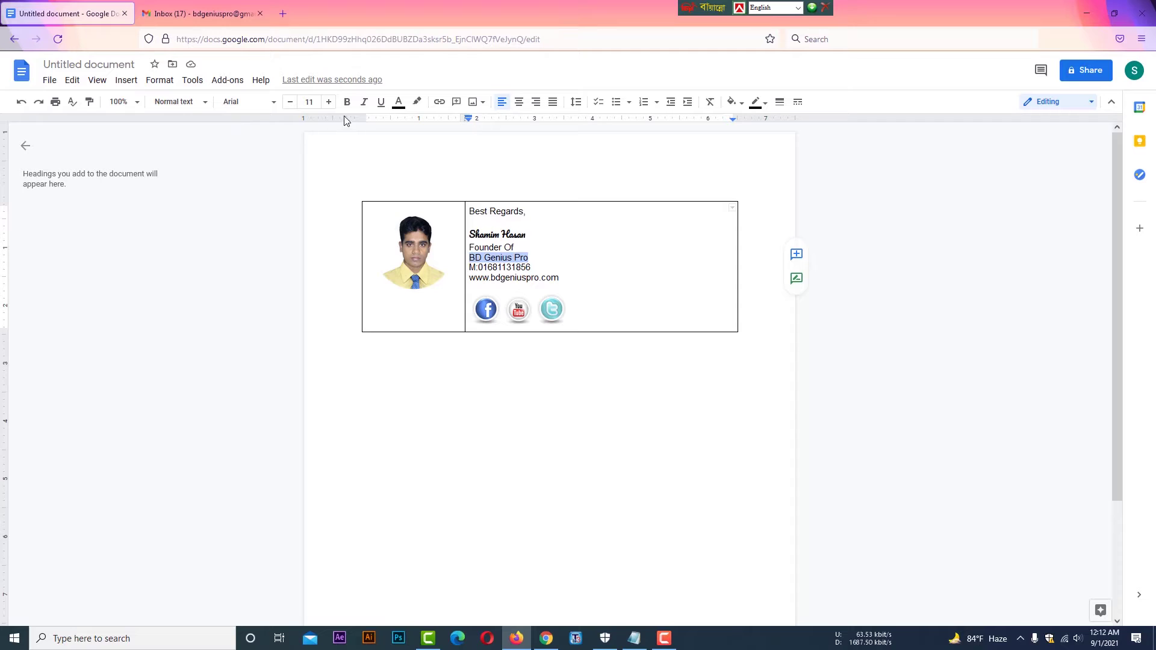
left_click(399, 107)
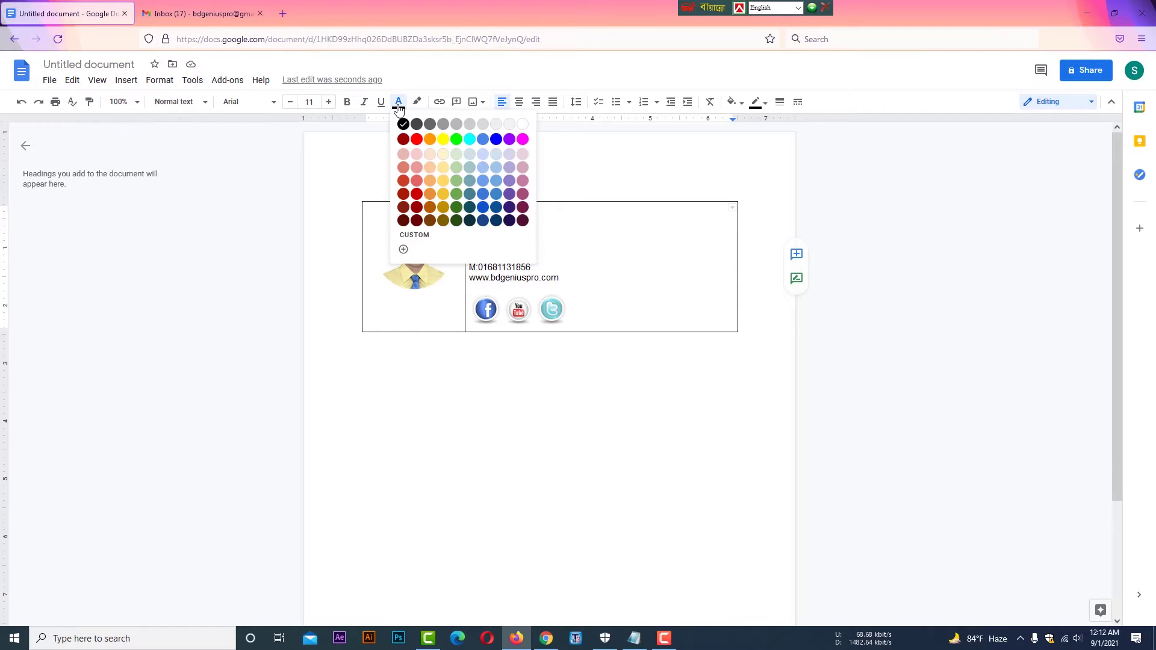
left_click(420, 141)
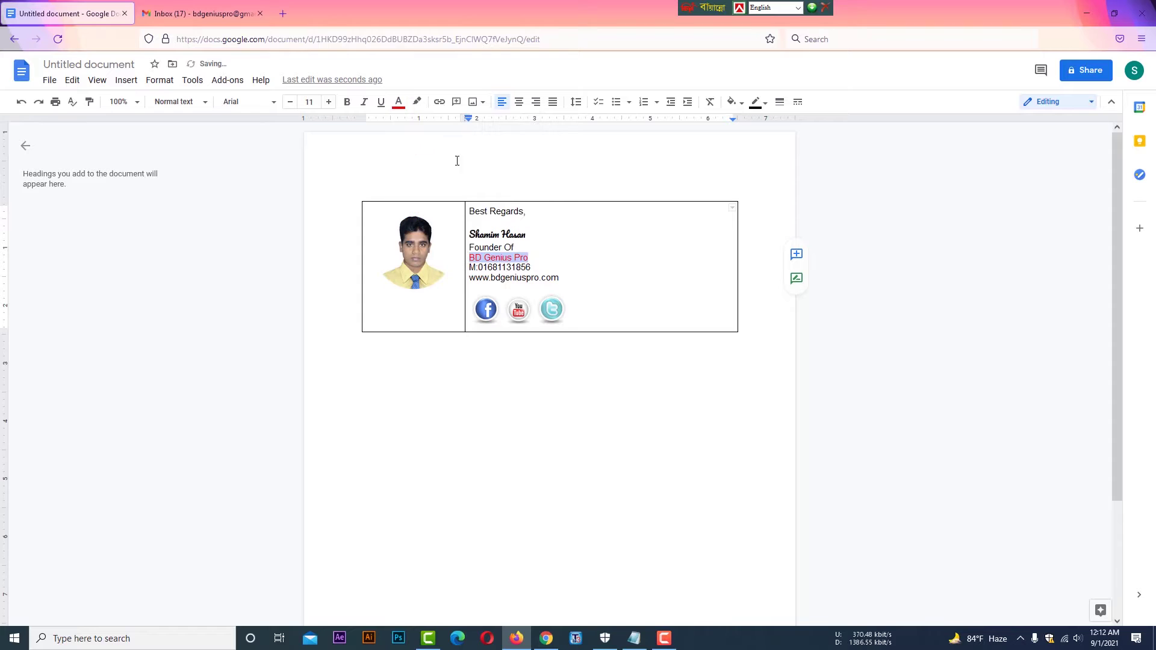
left_click(556, 240)
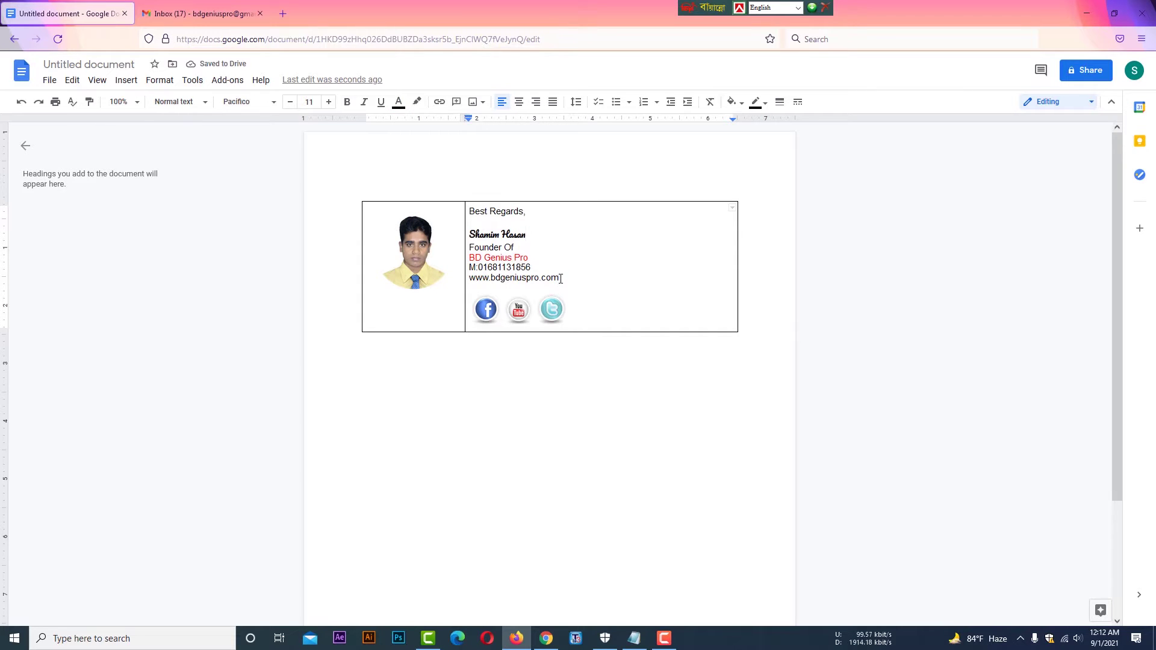
left_click_drag(559, 278, 469, 278)
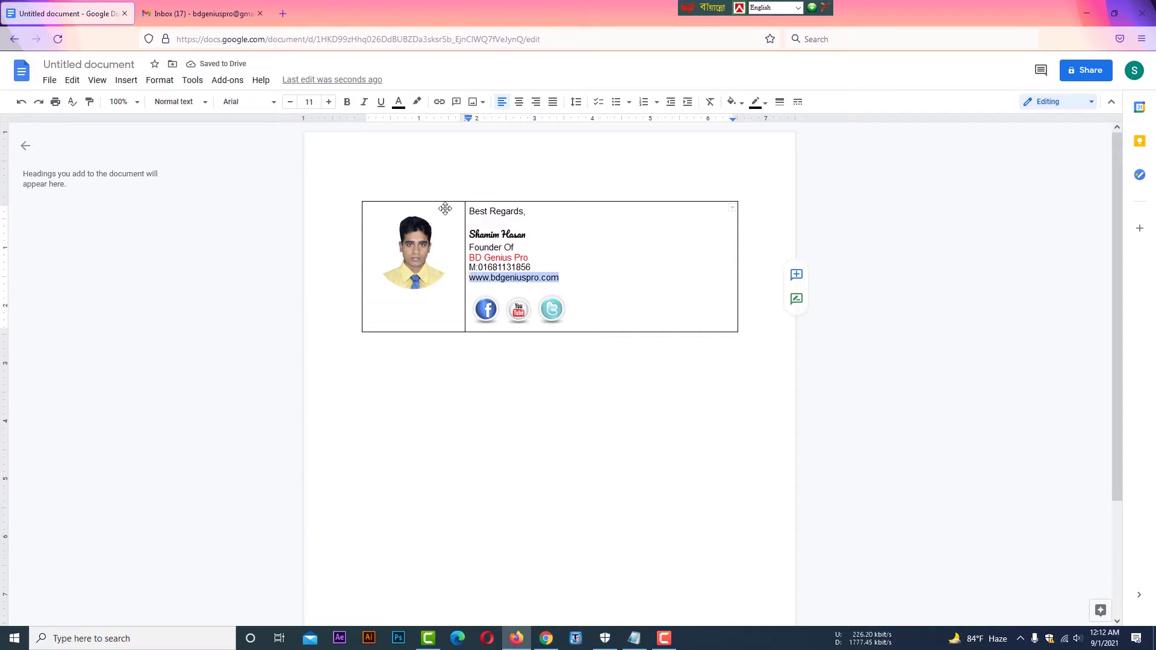
left_click(399, 104)
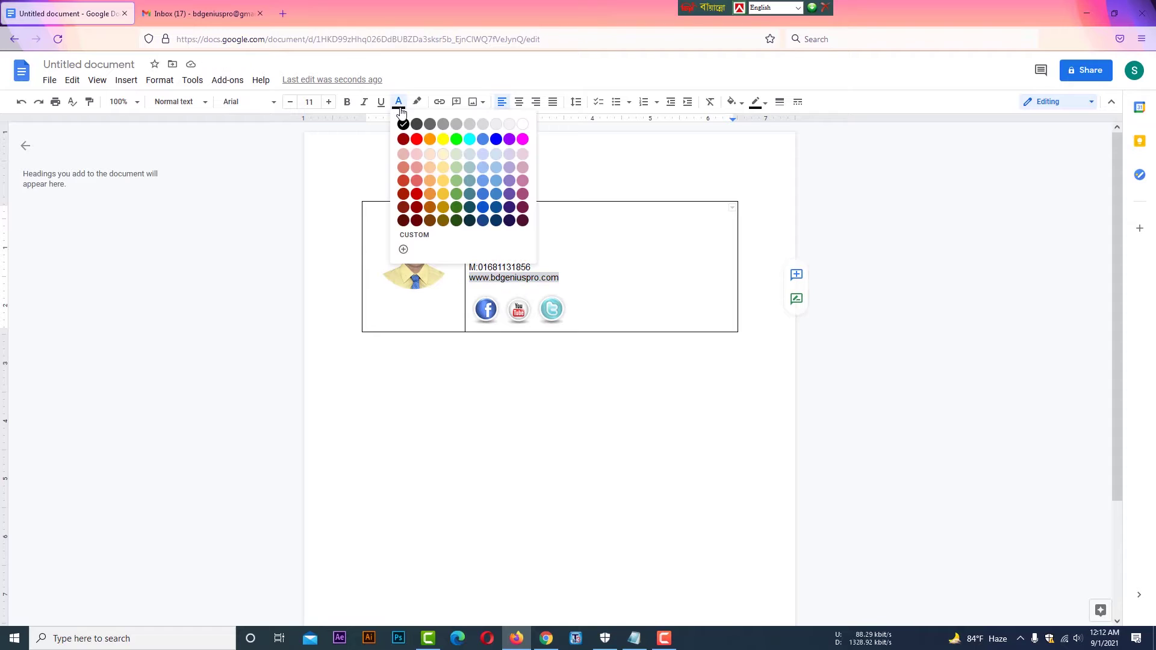
left_click(456, 214)
left_click(593, 254)
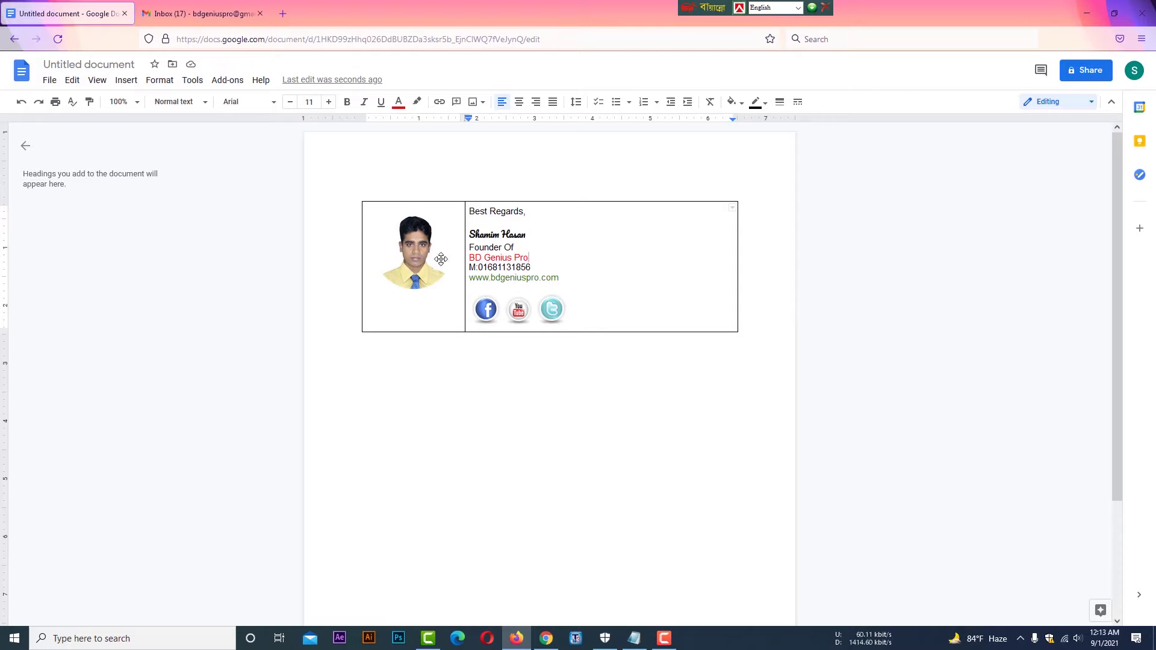
- Enlarge the profile photo to fill its cell, then select the whole table for border width
left_click(391, 289)
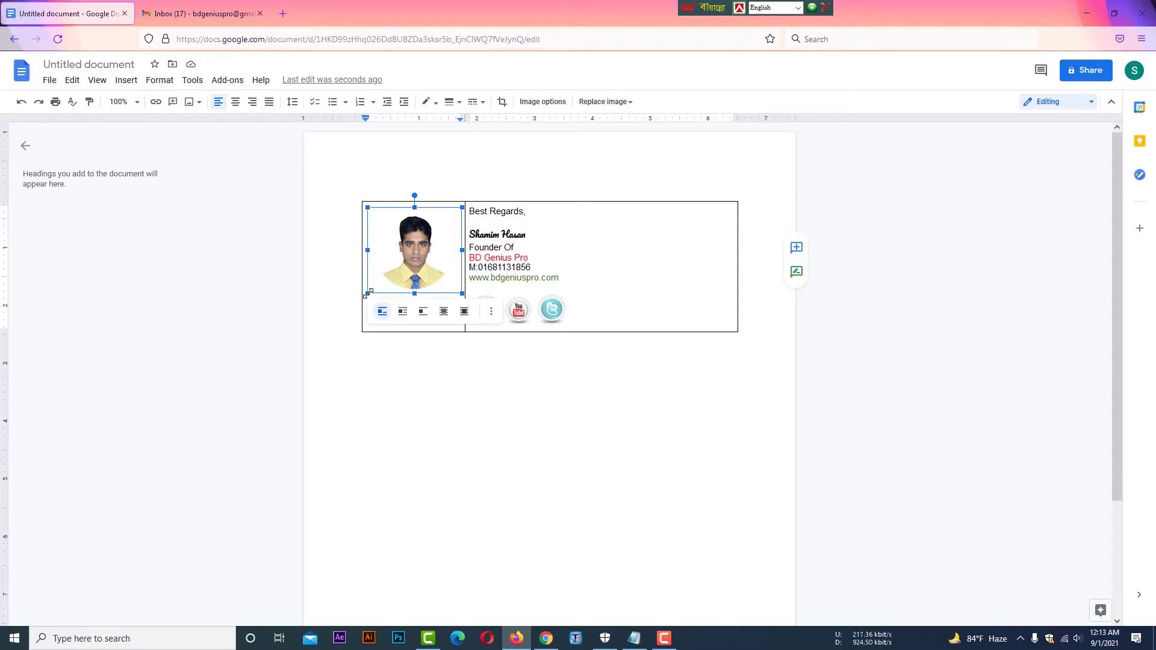
left_click_drag(368, 294, 241, 495)
key("ctrl+a")
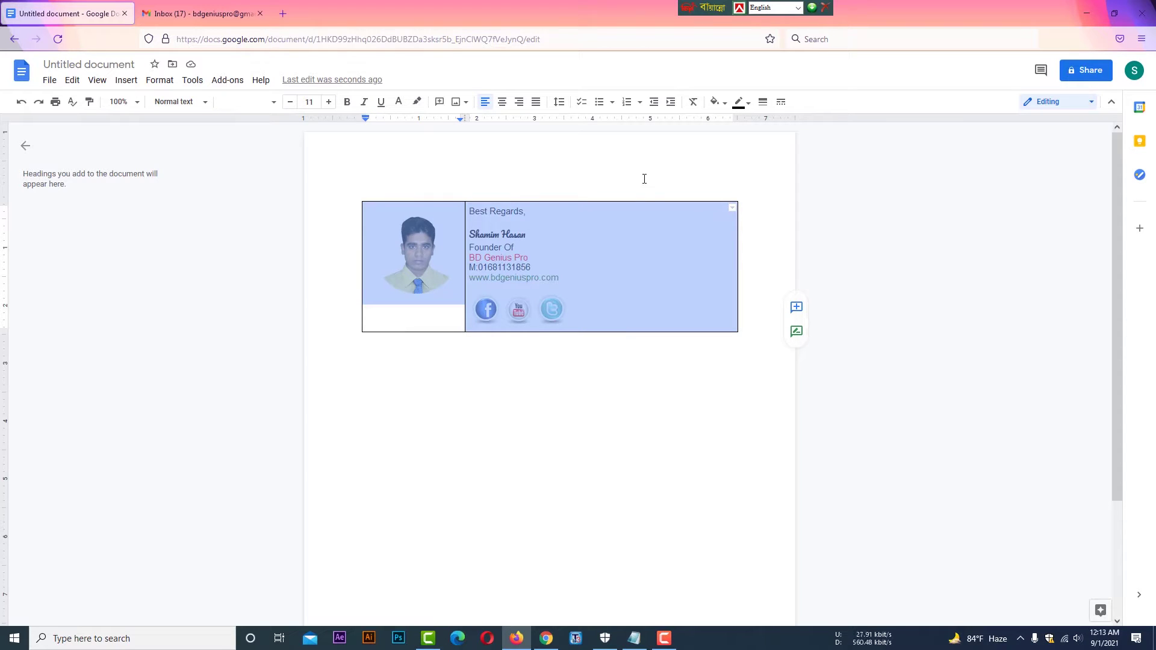
left_click(764, 104)
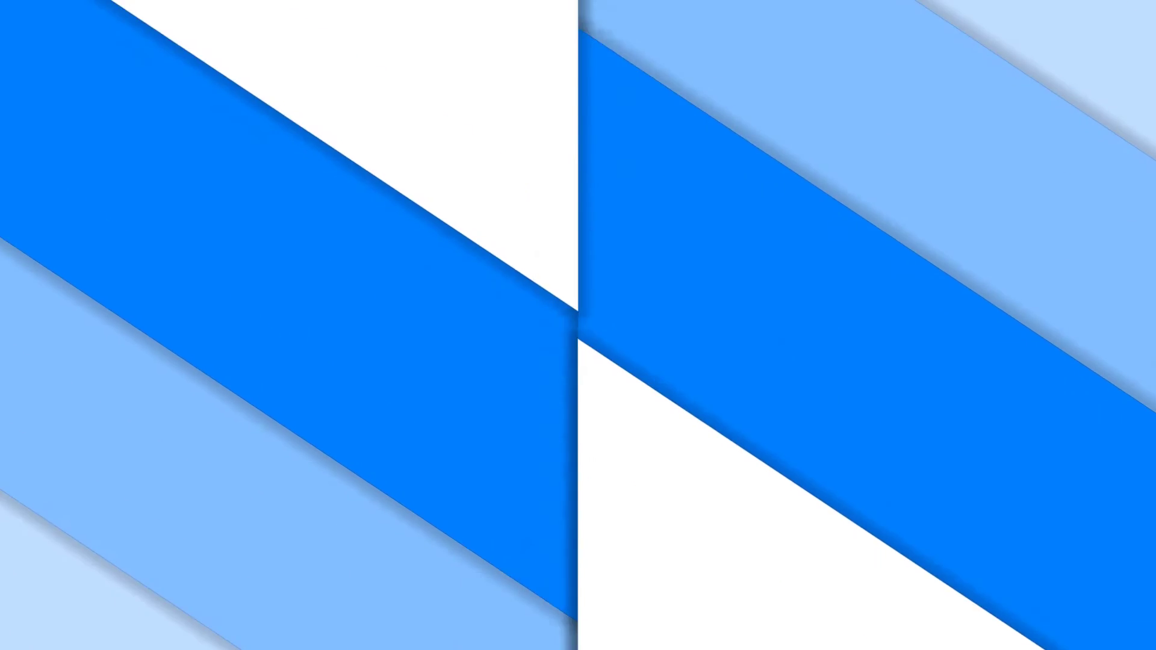
left_click(517, 639)
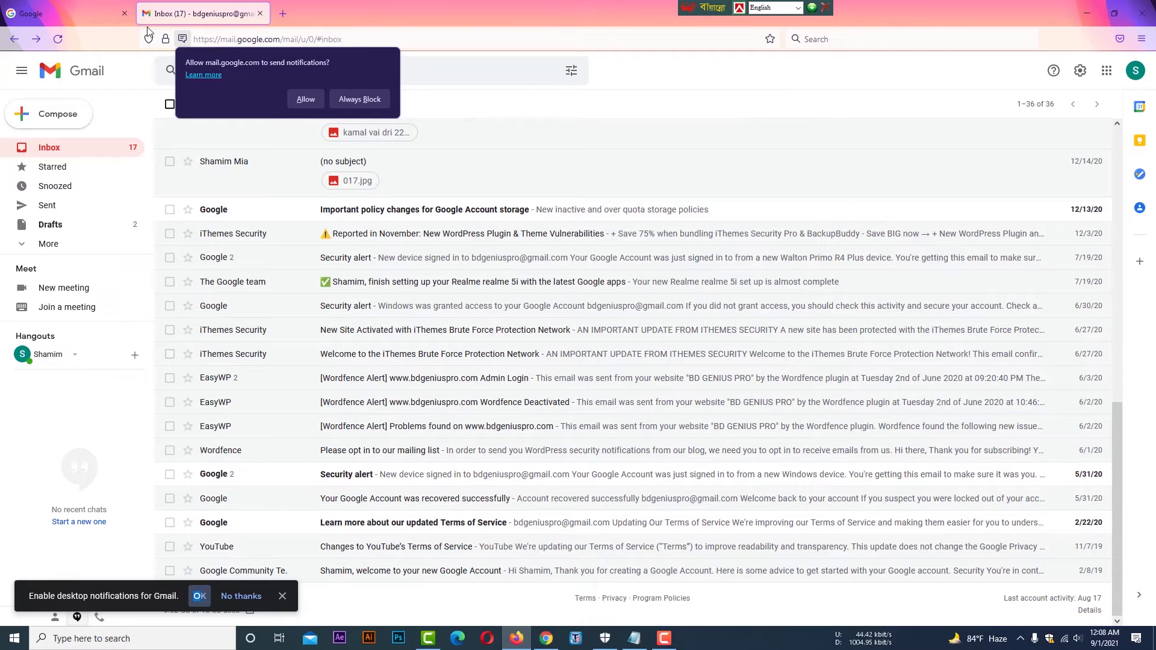
- From the Google homepage tab, reach Google Docs through the Google apps menu
left_click(86, 8)
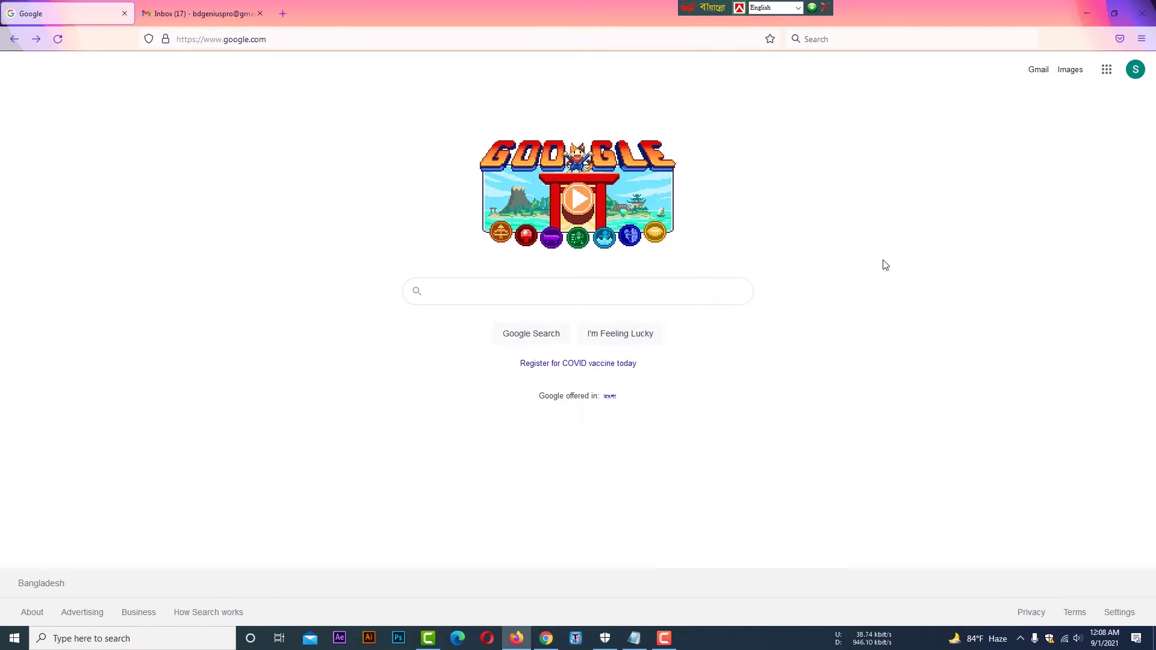
left_click(1106, 75)
left_click(1106, 76)
left_click(1105, 76)
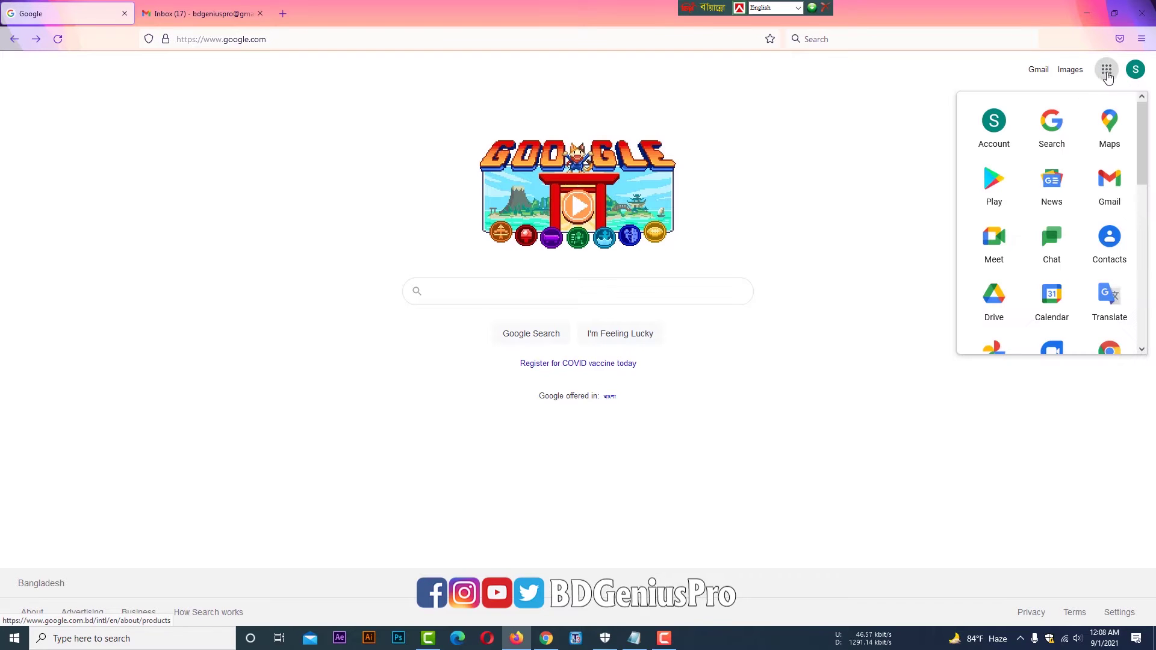
scroll(1024, 193, "down", 4)
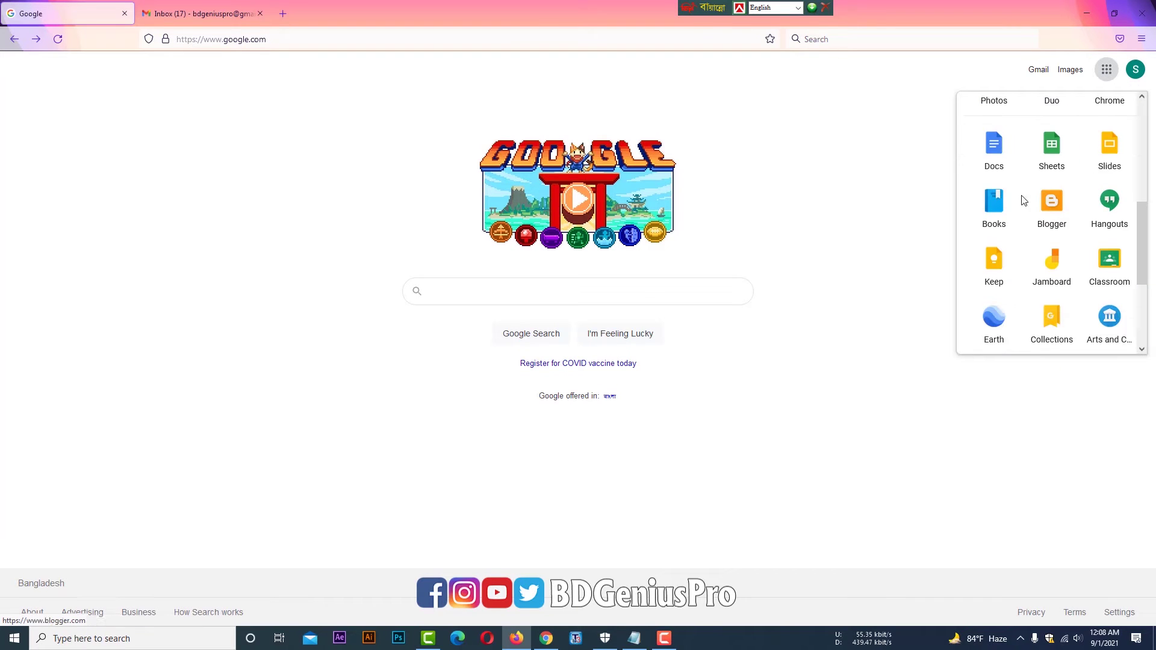
left_click(998, 152)
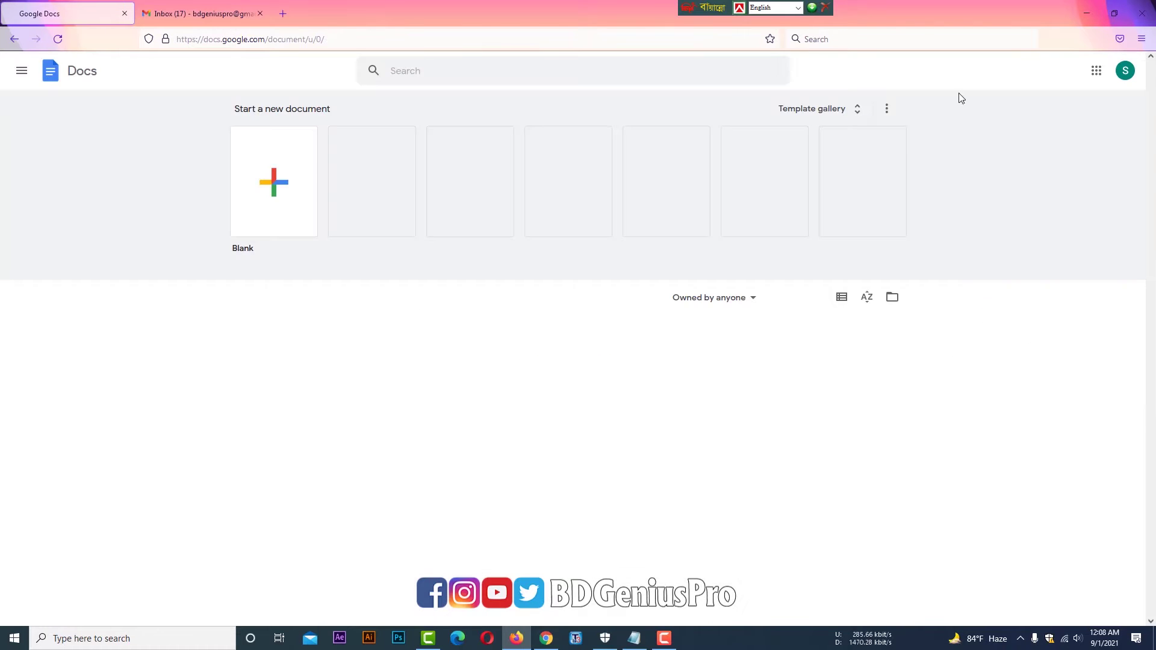
- Create a new Blank document from the Docs home page
left_click(275, 189)
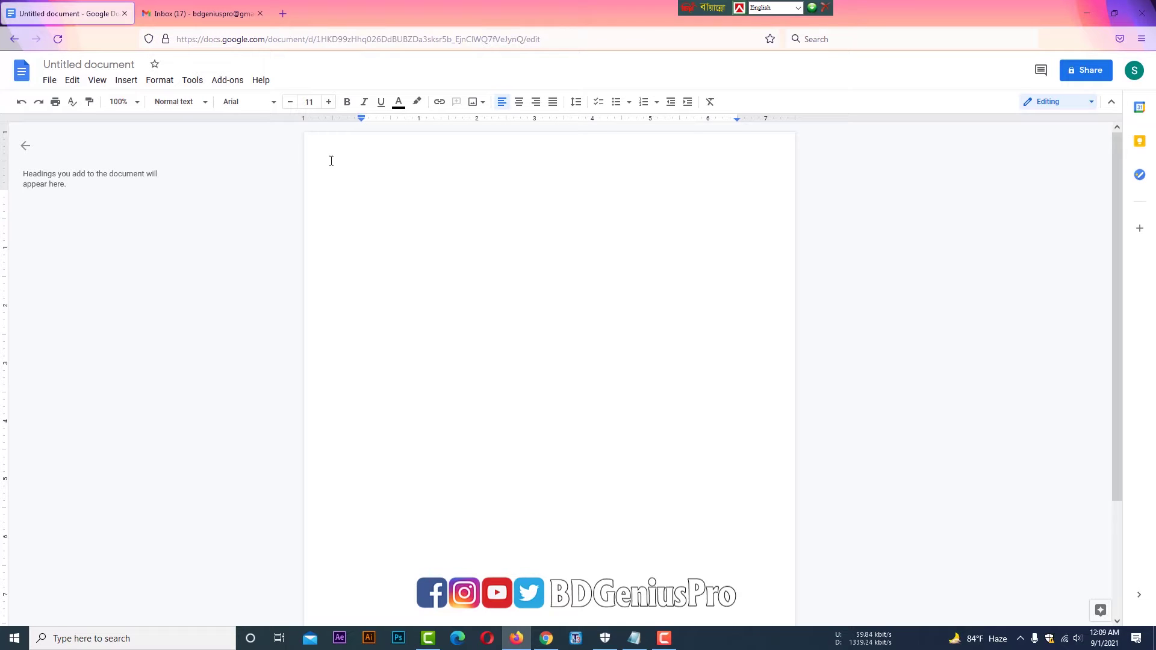
- Insert a 2 x 1 table and narrow its left column by dragging the middle border
left_click(126, 80)
mouse_move(202, 127)
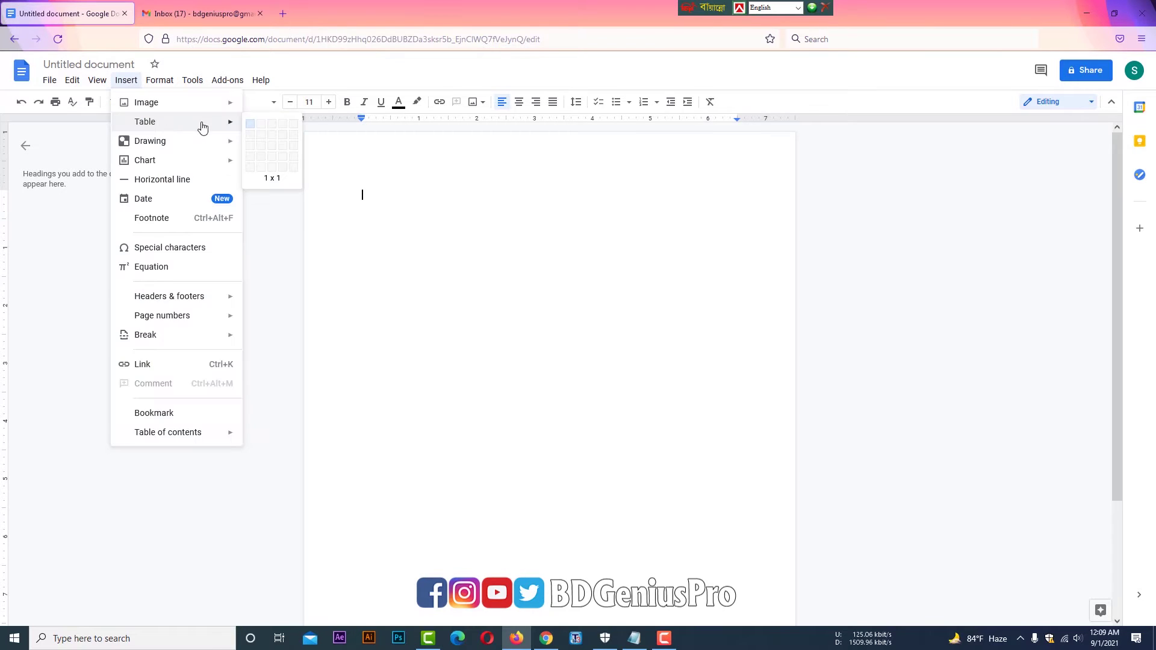
left_click(261, 132)
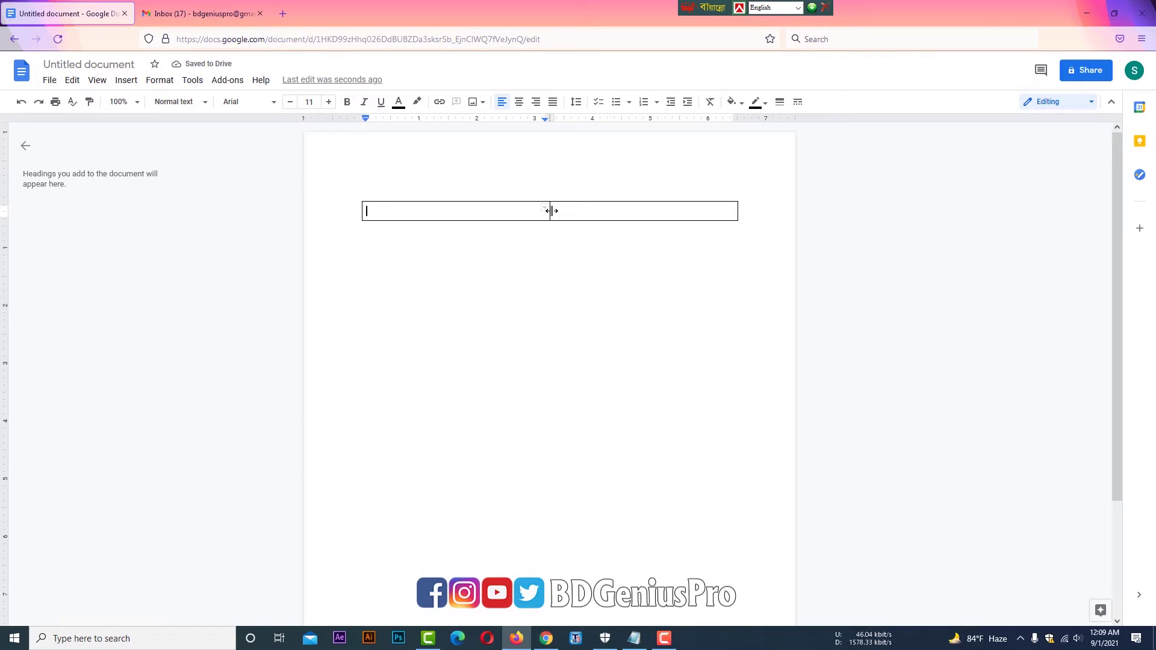
left_click_drag(490, 207, 465, 208)
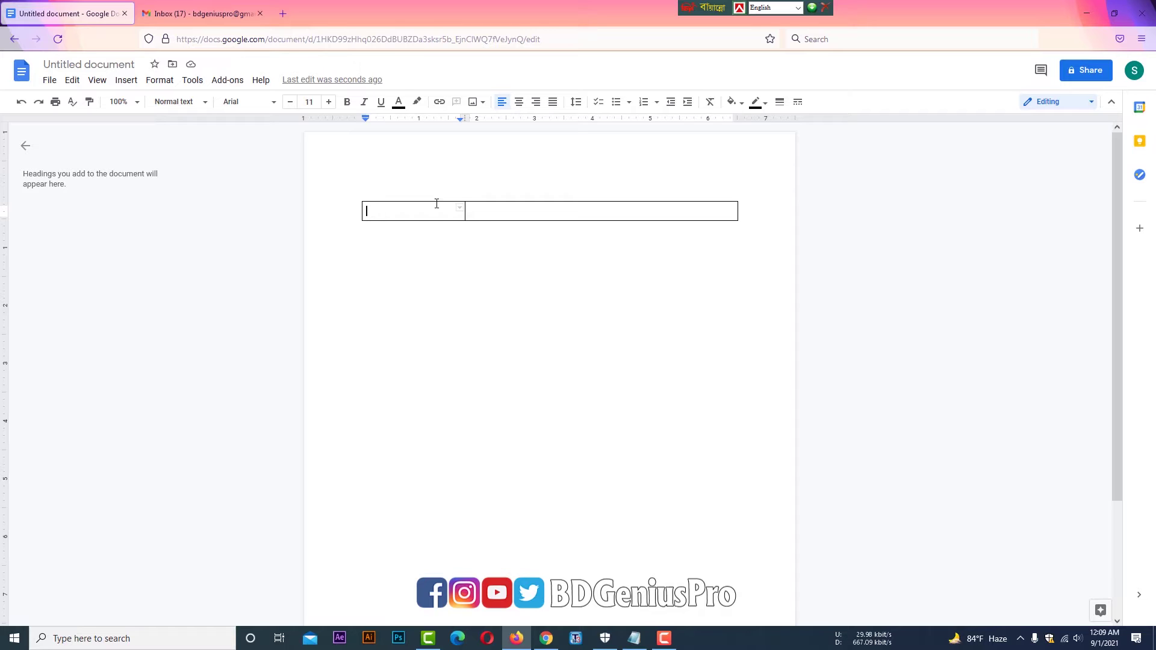
- Upload the profile photo from the computer into the table's left cell
left_click(473, 102)
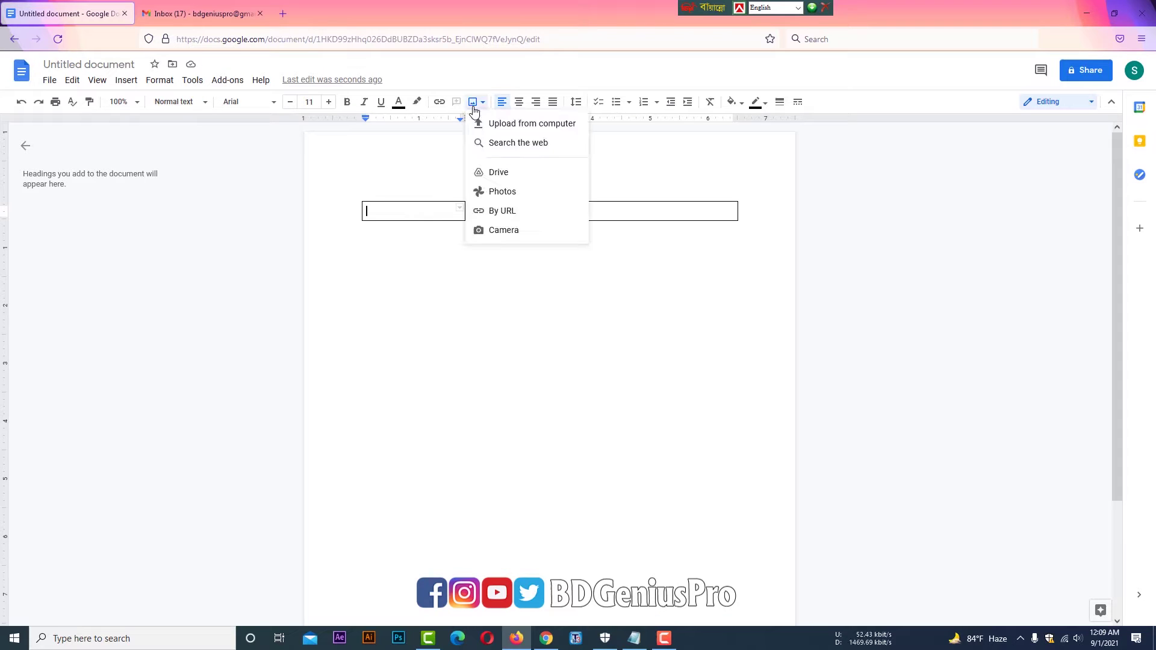
left_click(493, 124)
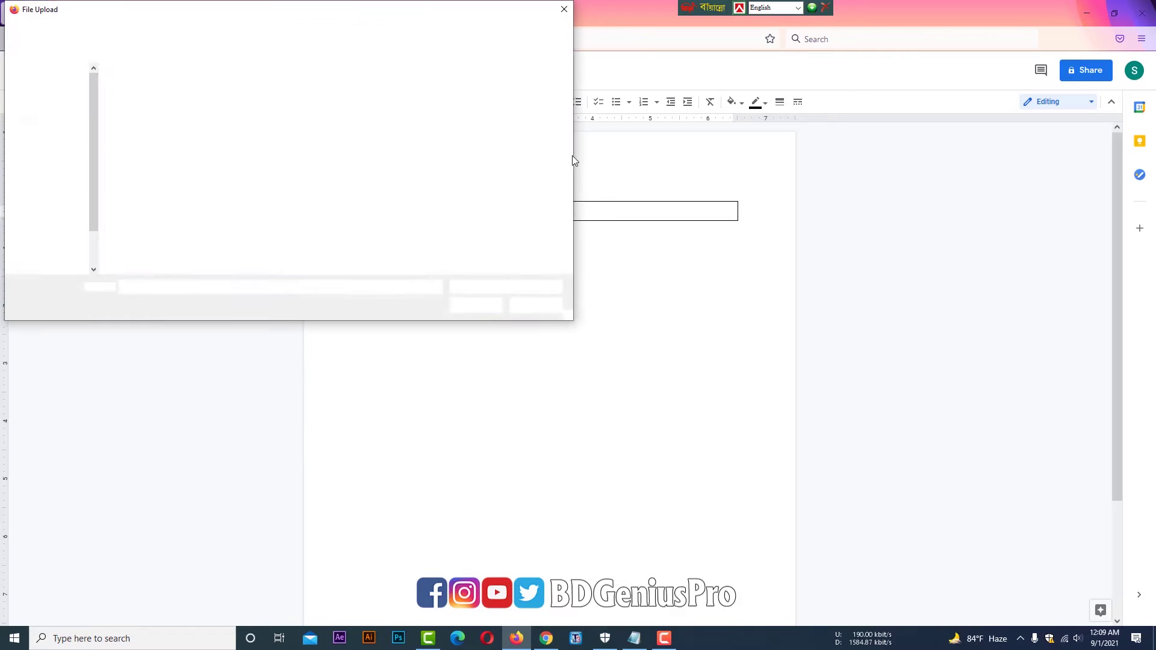
left_click(405, 111)
left_click(476, 305)
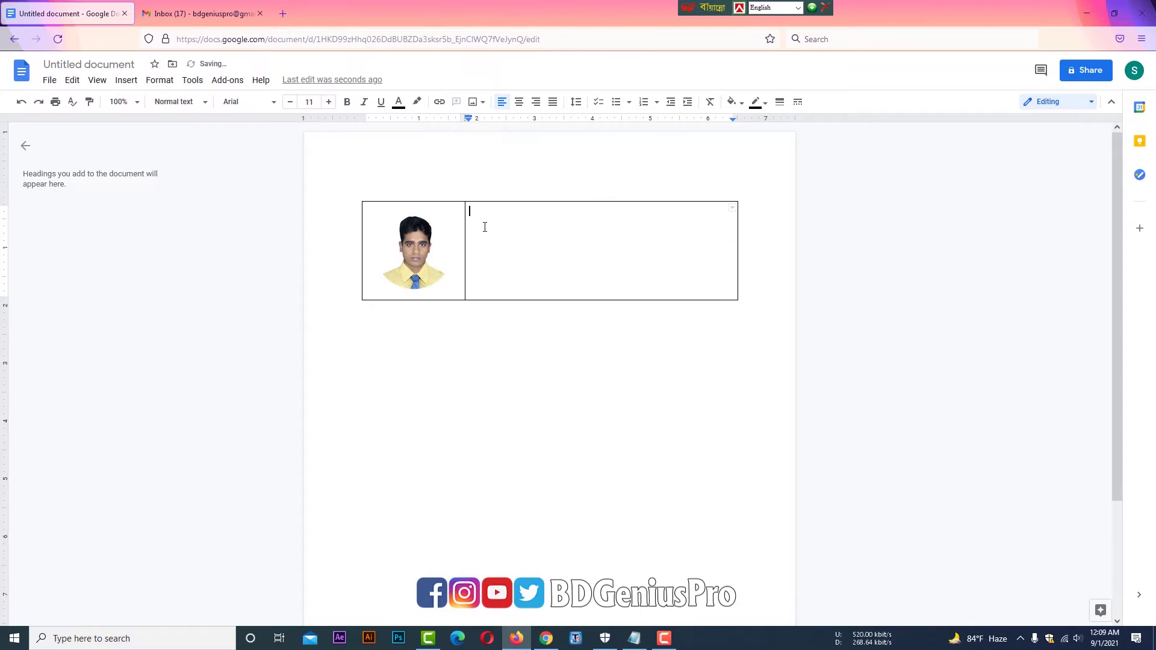
- Select the signature text lines in Notepad, then minimize Notepad to return to the document
left_click(634, 639)
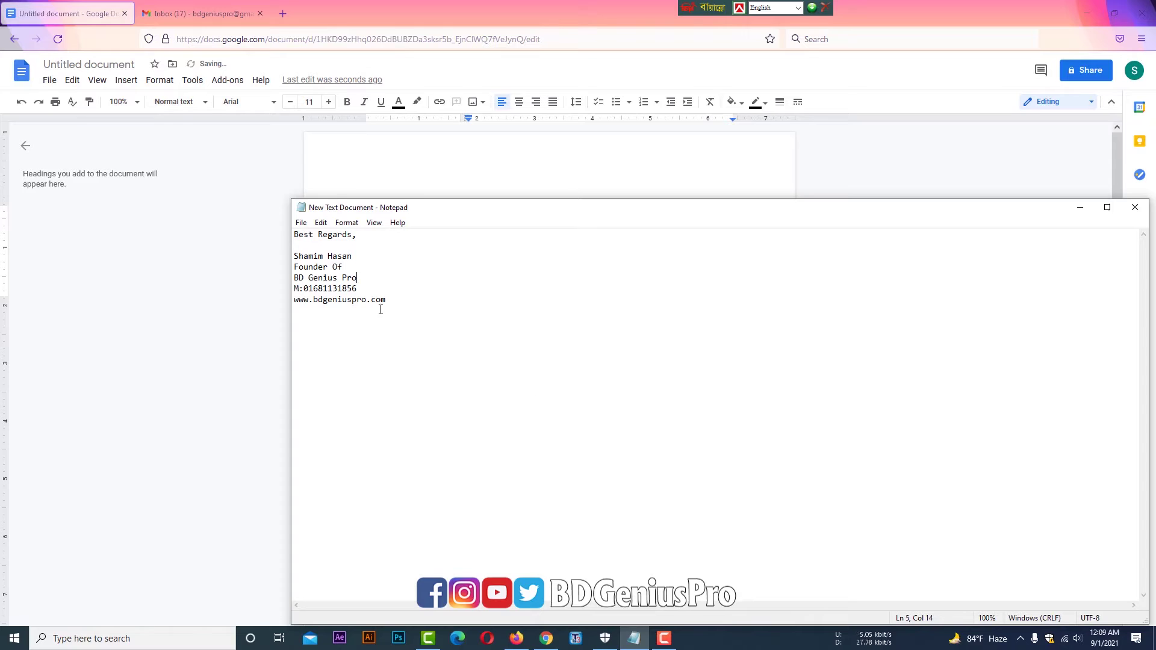
left_click_drag(386, 301, 293, 233)
key("ctrl+c")
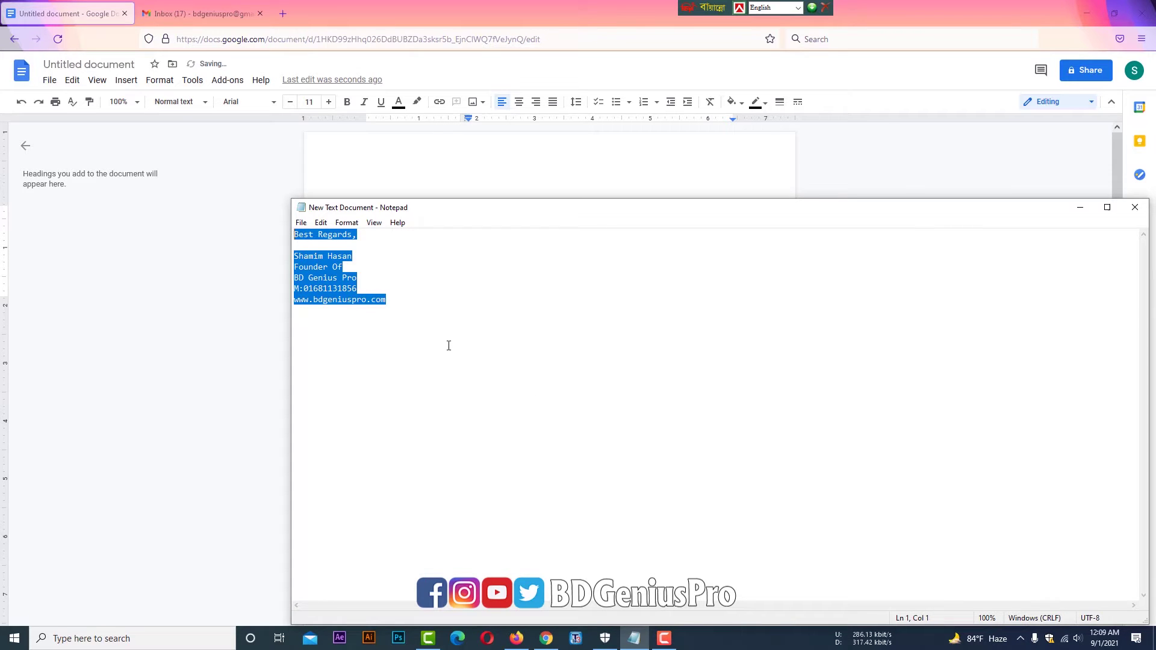
left_click(1080, 207)
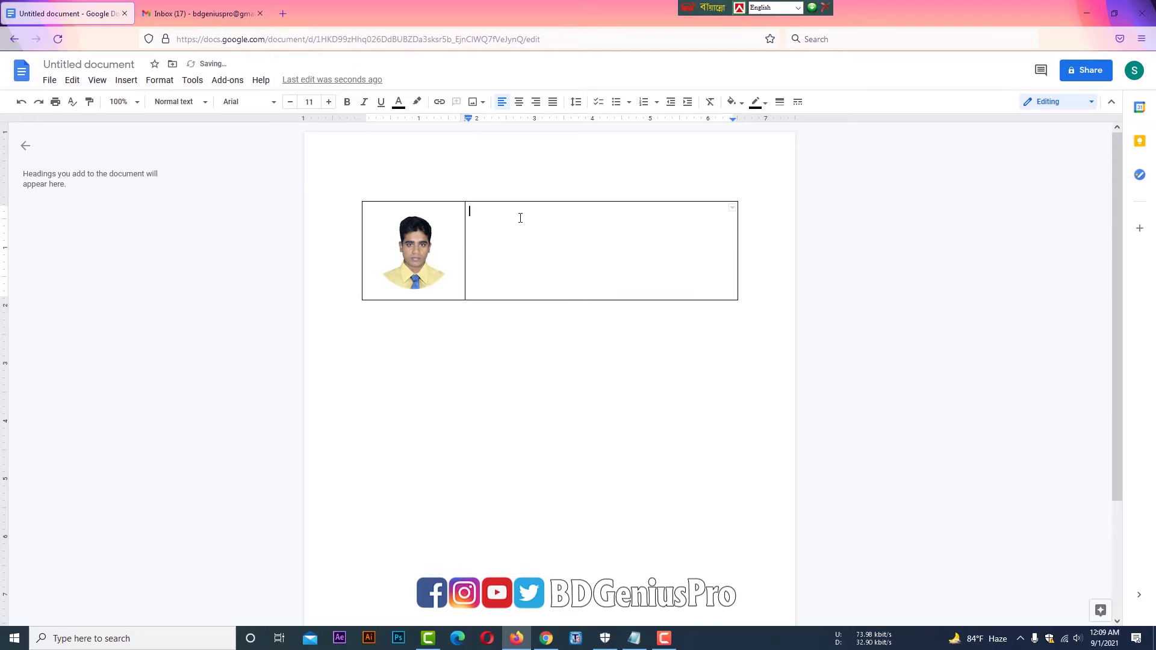
- Paste the signature lines, Best Regards through the website address, into the right cell
key("ctrl+v")
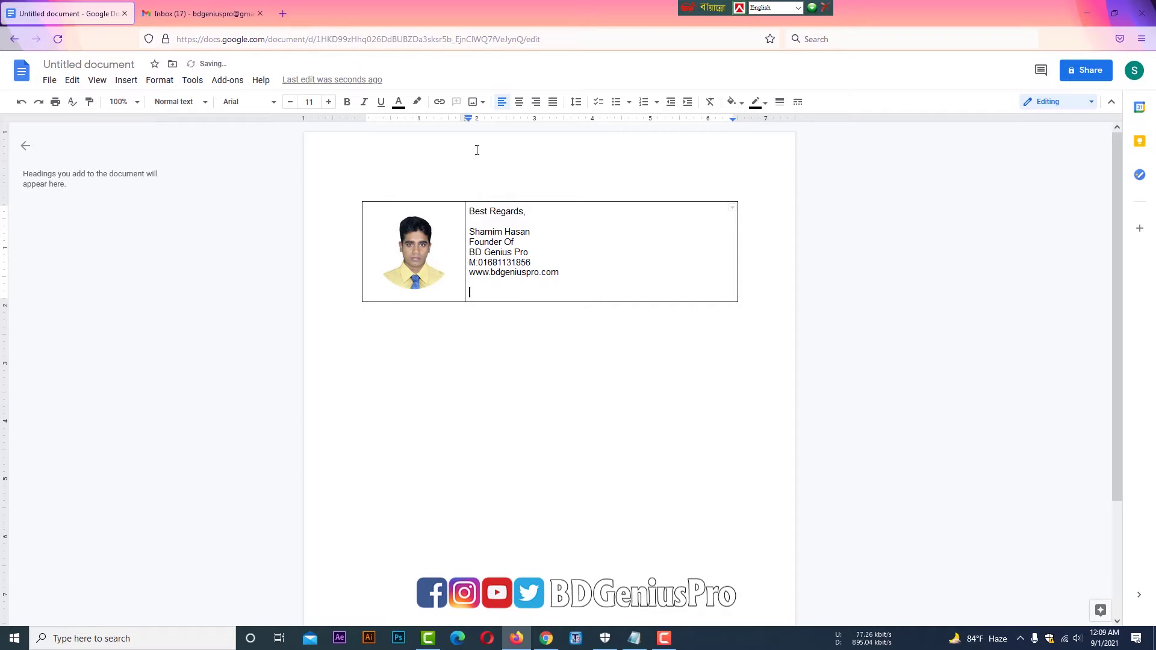
left_click(473, 103)
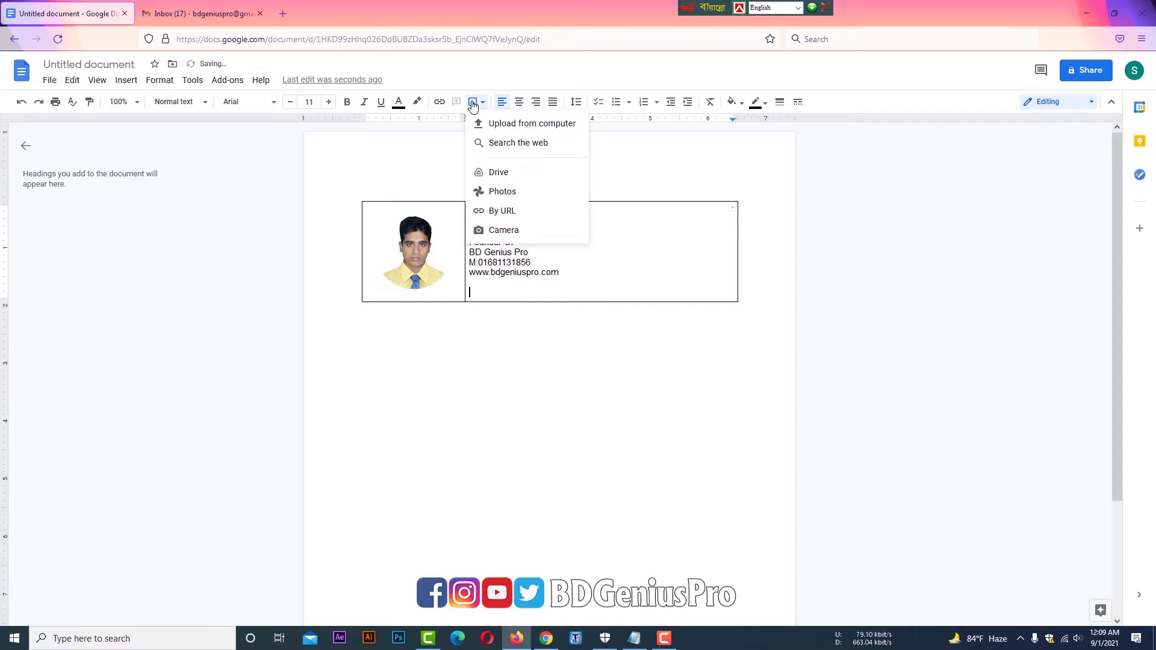
- Upload the Facebook icon (file 1) and YouTube icon (file 11) beneath the signature text
left_click(509, 124)
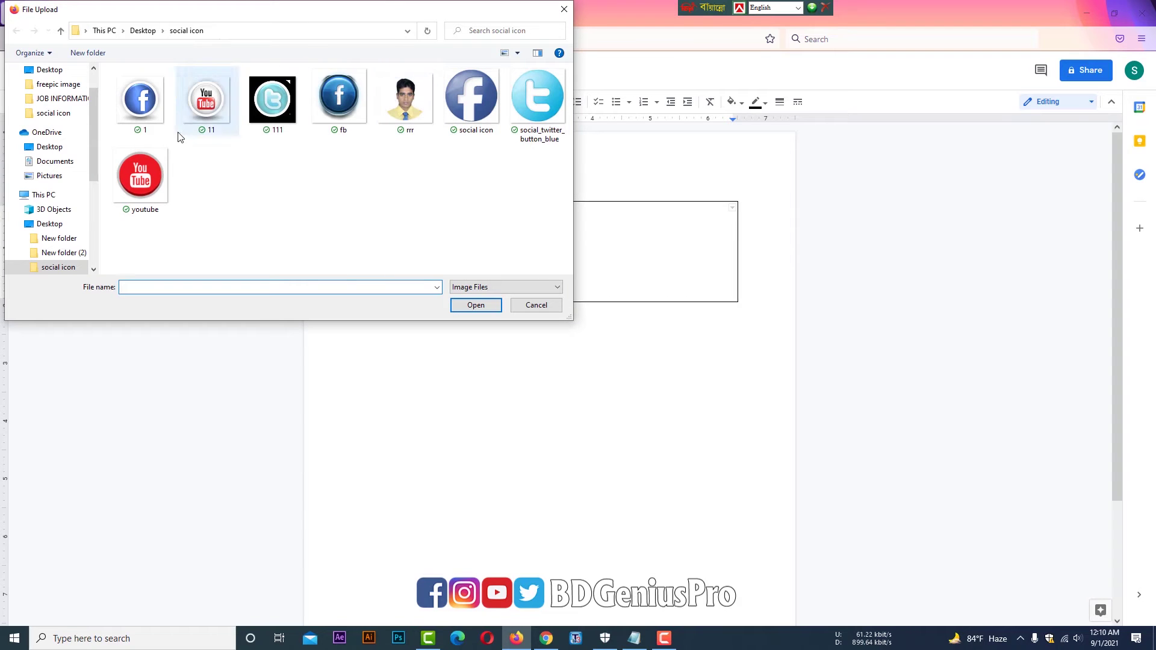
left_click(140, 101)
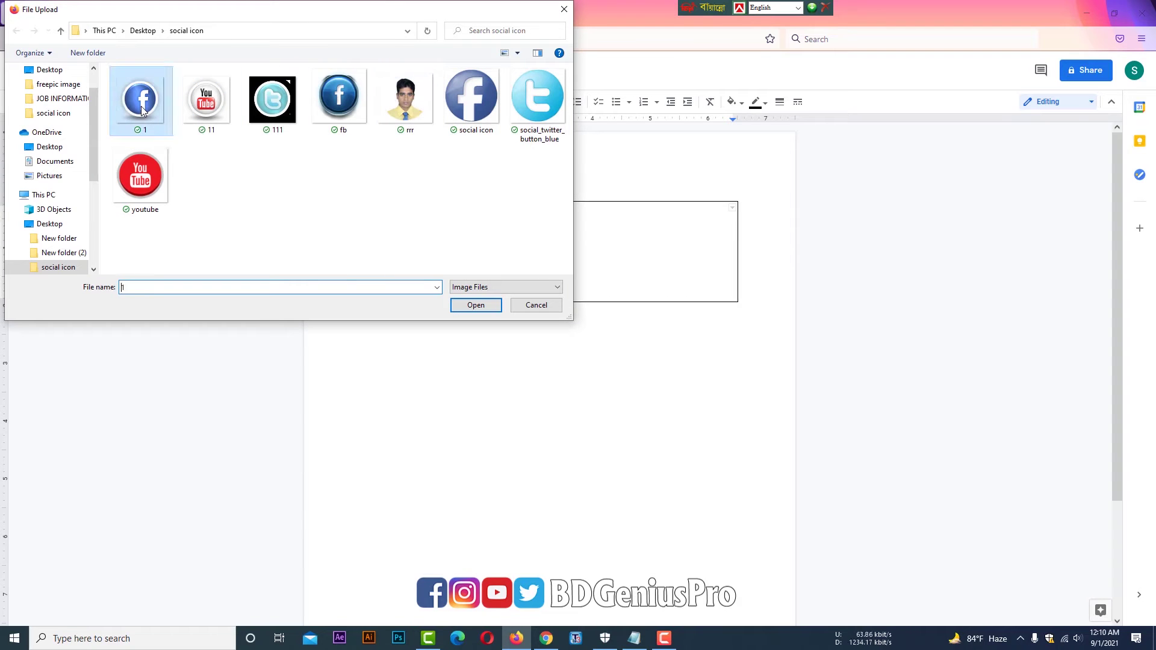
left_click(483, 306)
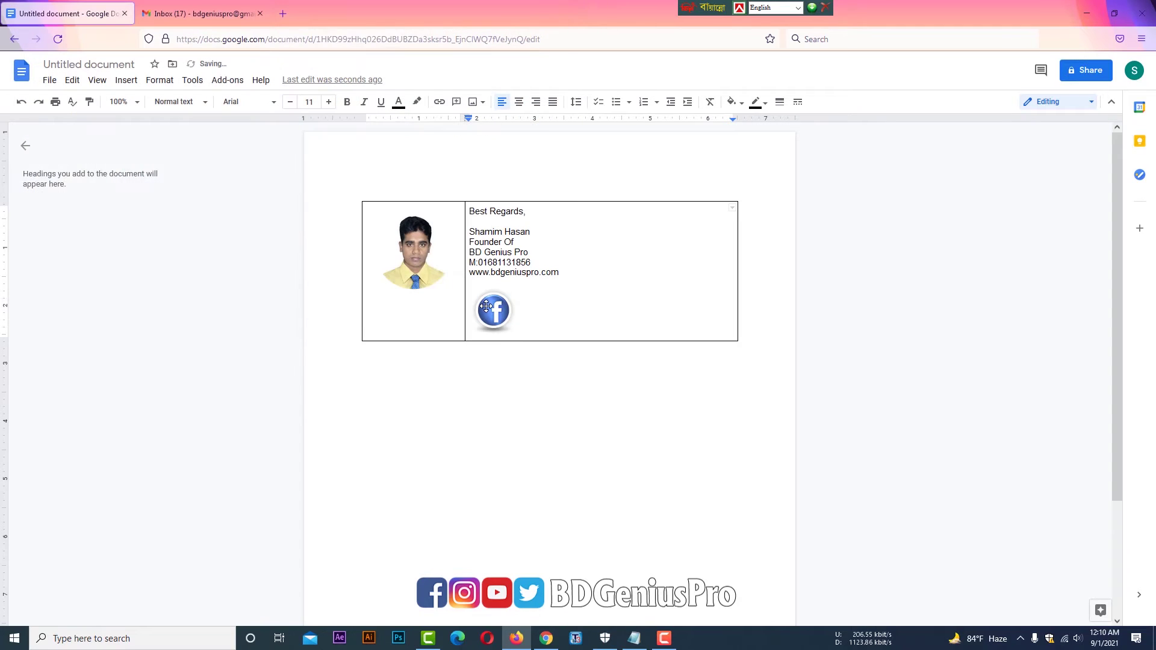
left_click(518, 331)
left_click(474, 102)
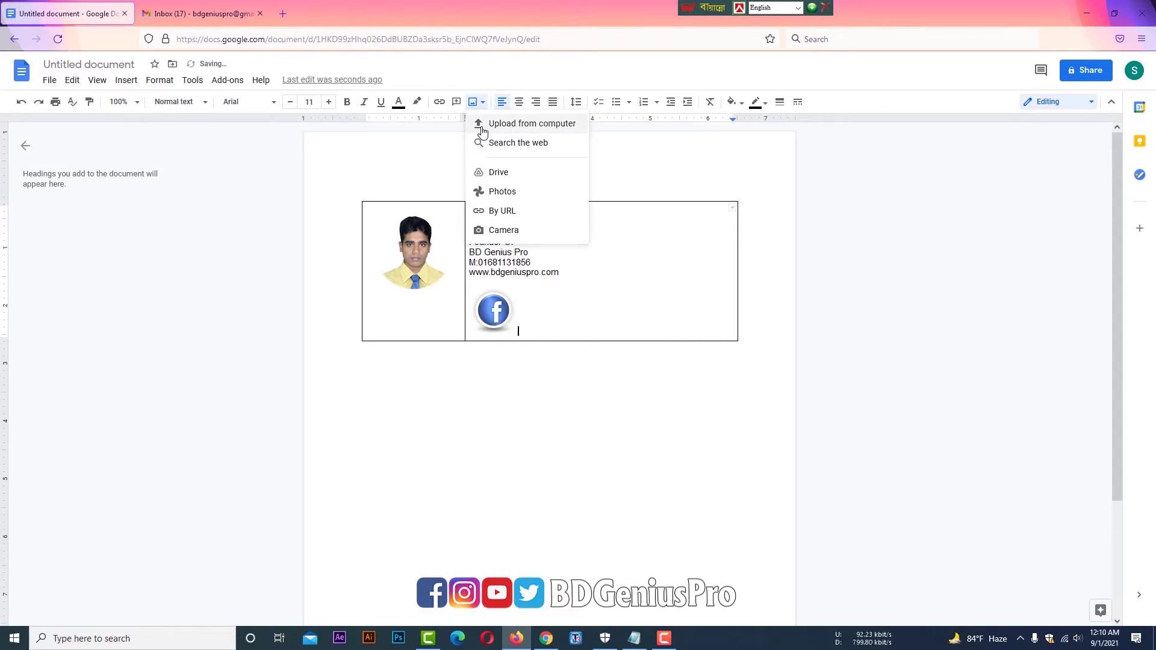
left_click(482, 128)
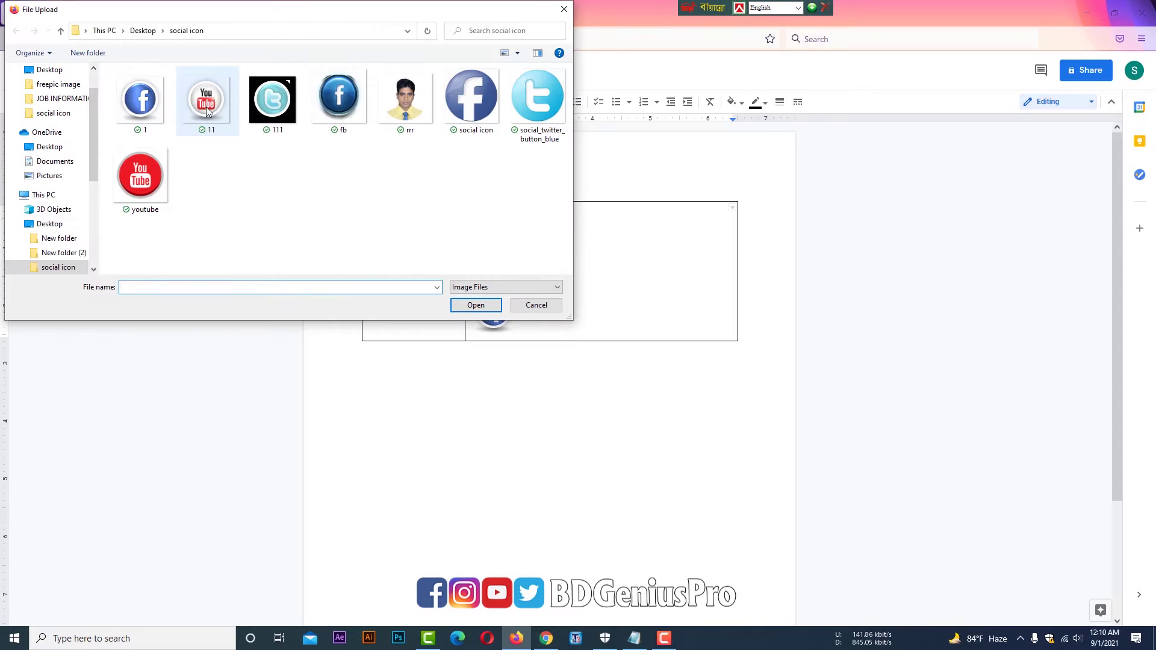
left_click(206, 112)
left_click(476, 305)
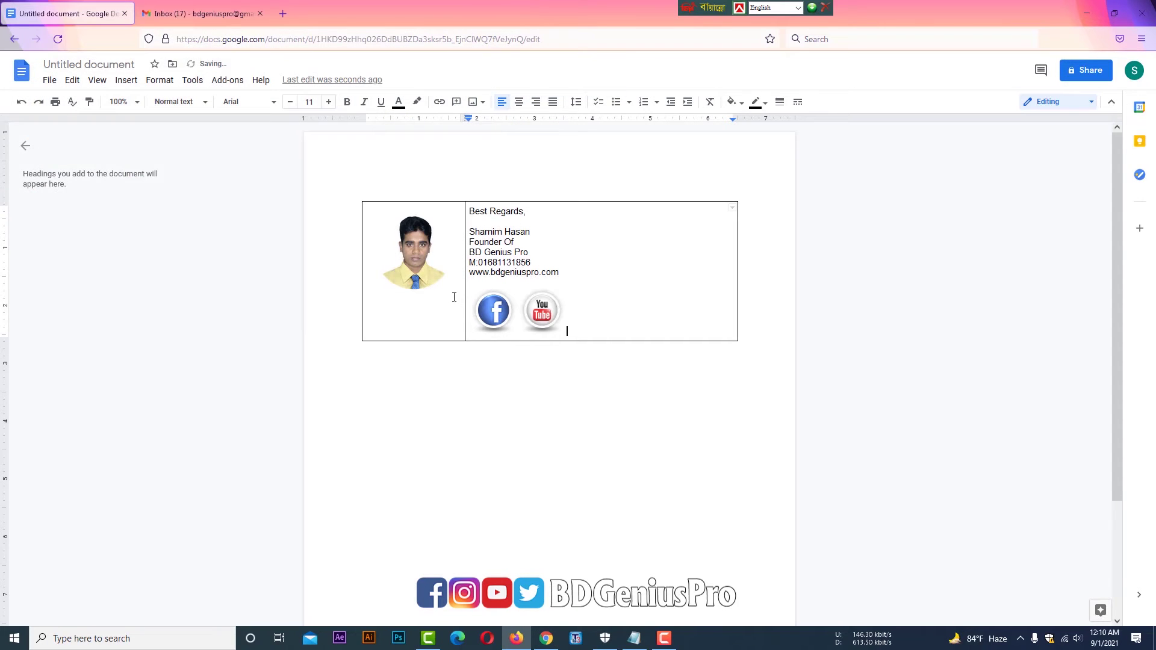
- Add the Twitter icon from file 111 next to YouTube and select an icon for resizing
left_click(472, 104)
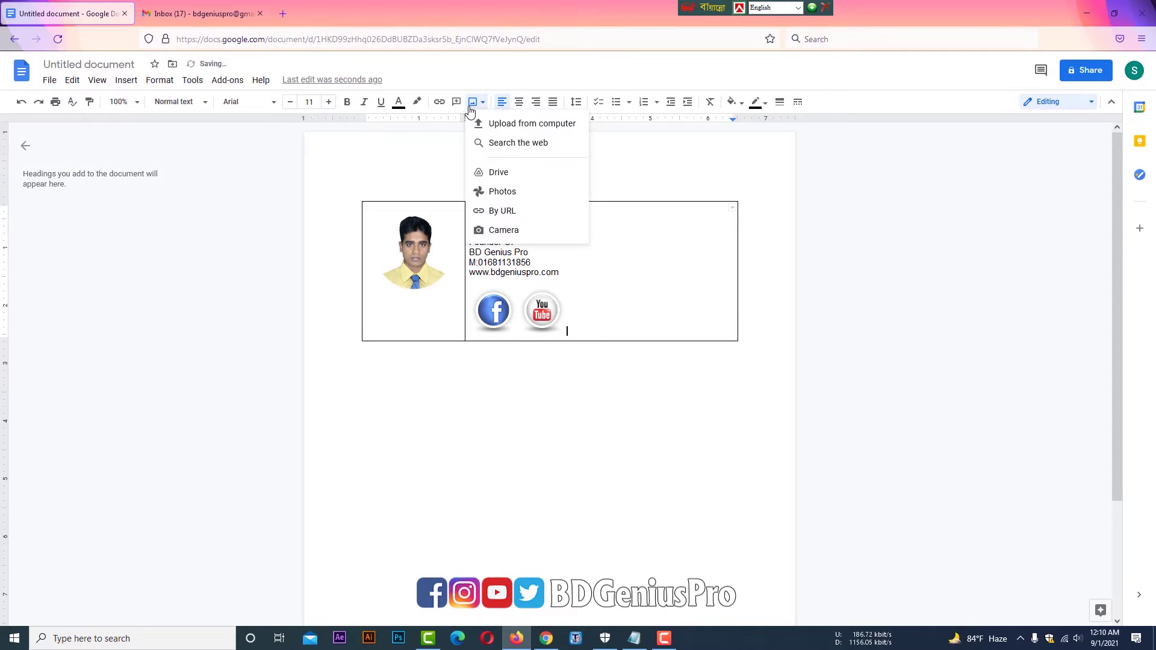
left_click(480, 124)
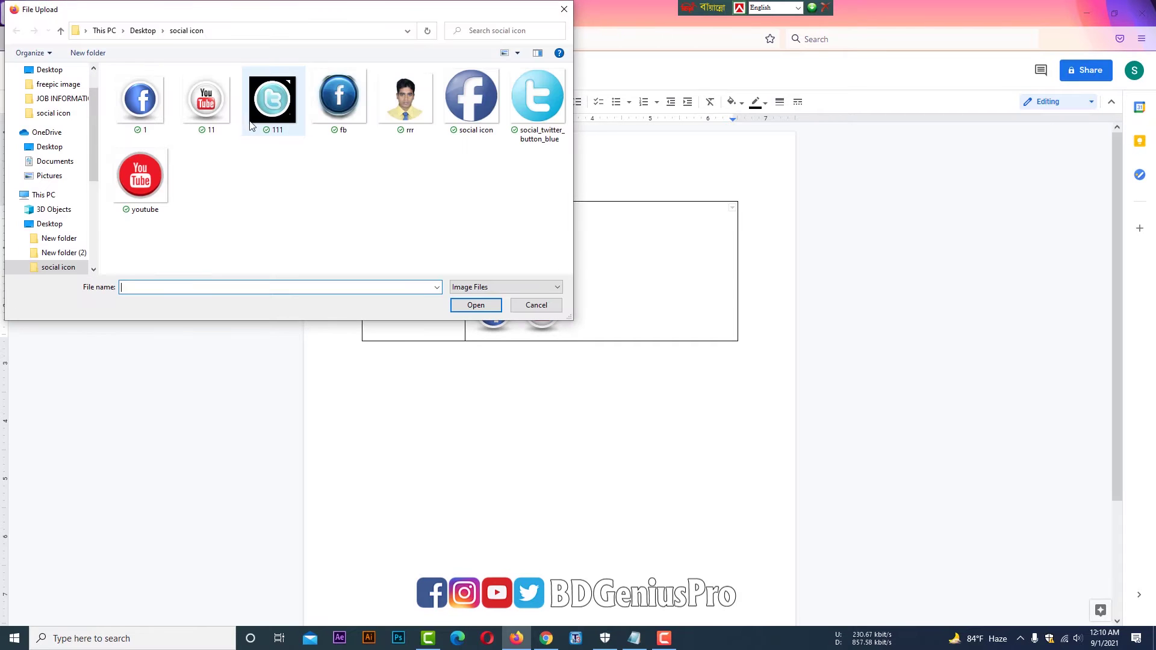
left_click(263, 114)
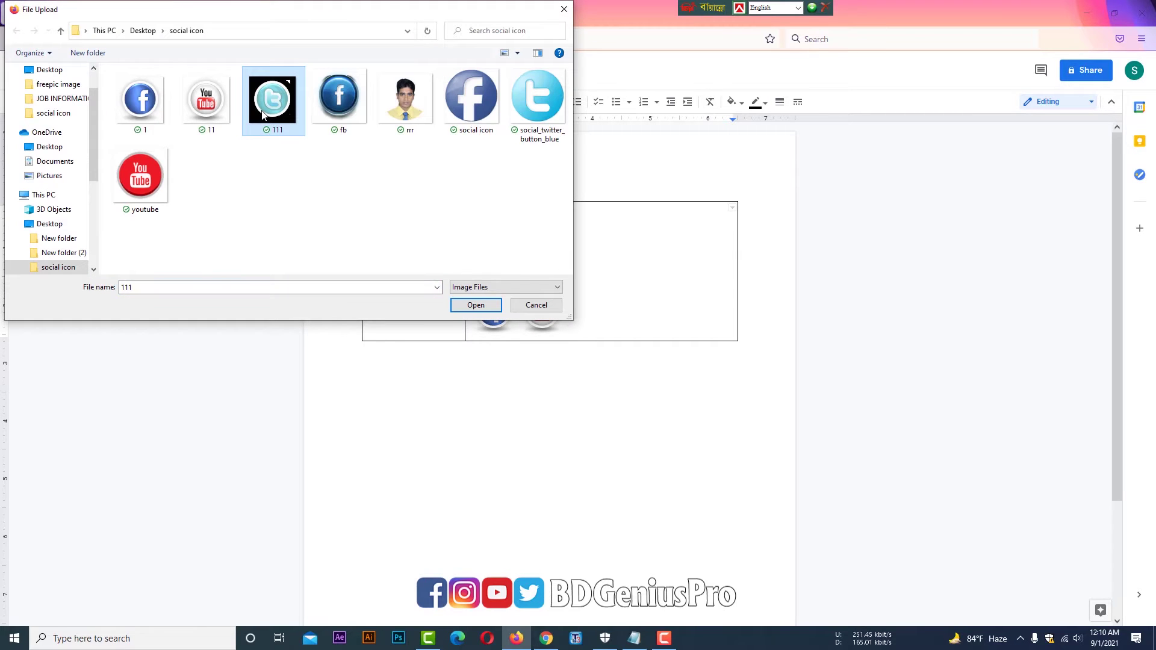
left_click(475, 305)
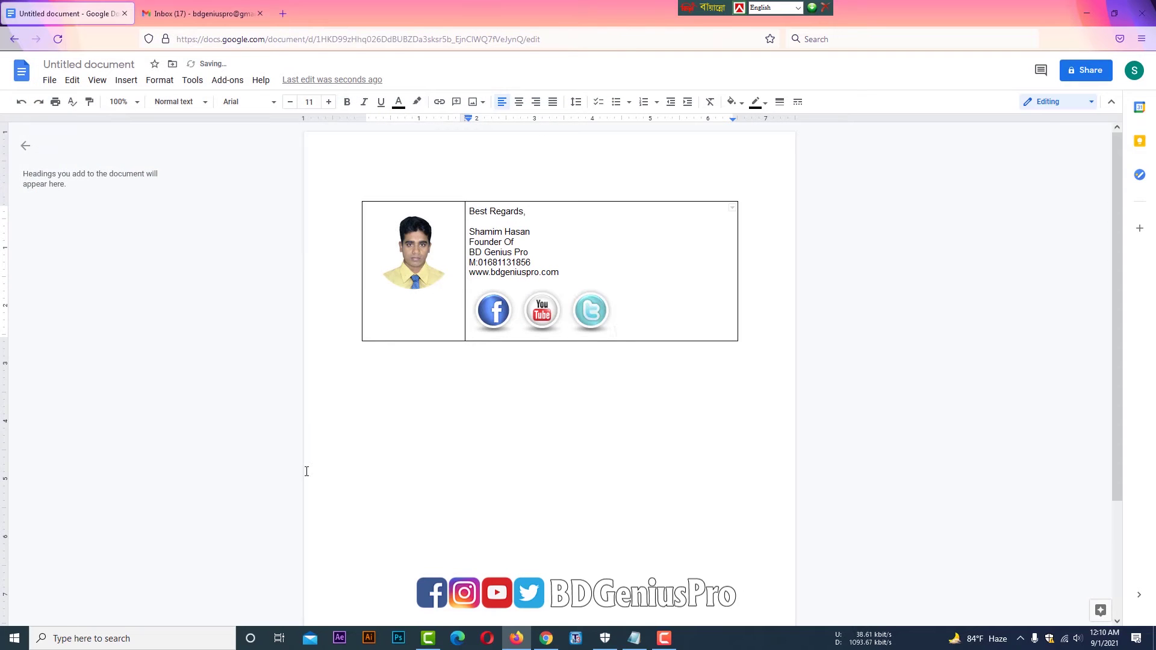
left_click(496, 314)
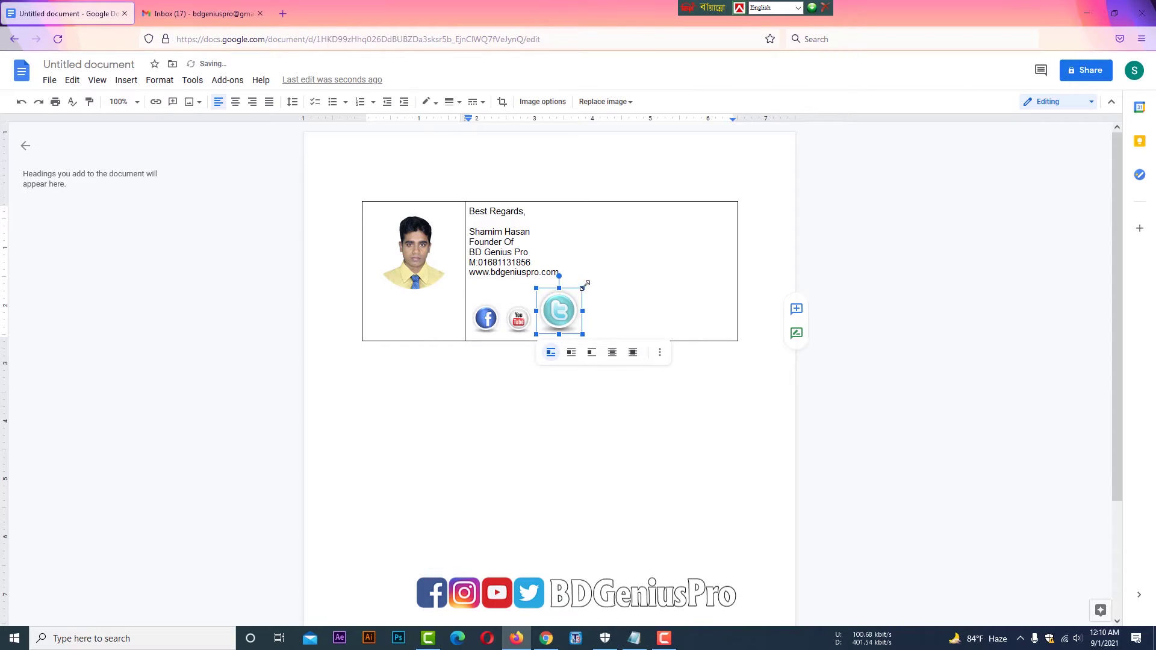
- Shrink the social icons, reselect the Facebook icon, and bring up the BD Genius Pro Facebook page
left_click_drag(585, 285, 571, 290)
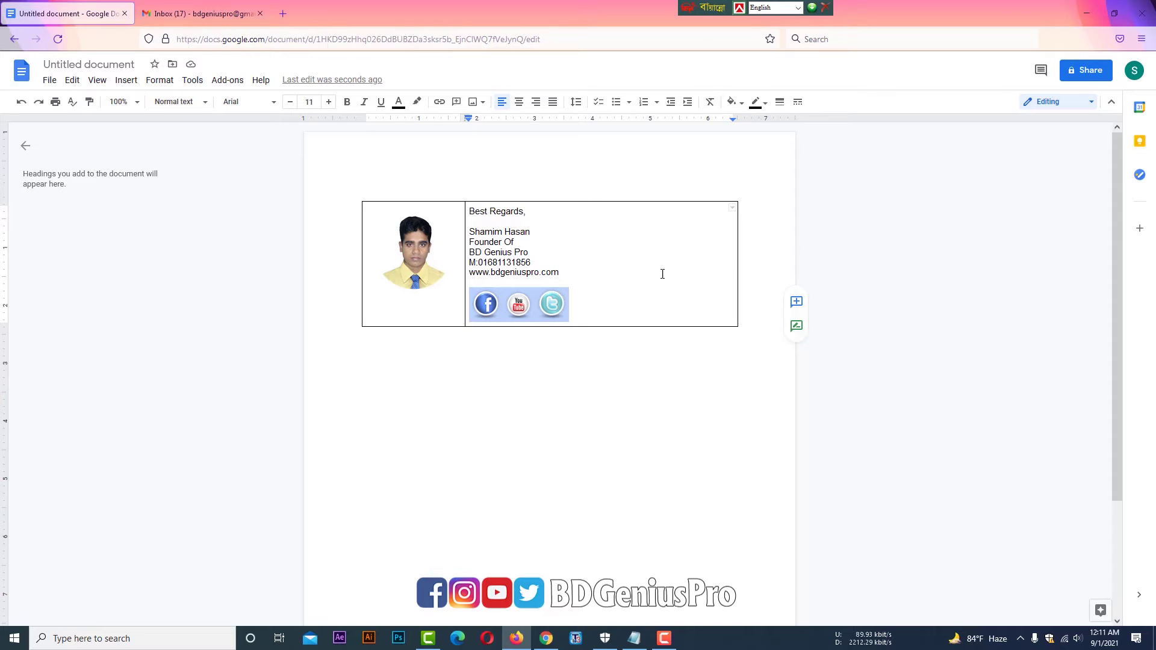
left_click(606, 283)
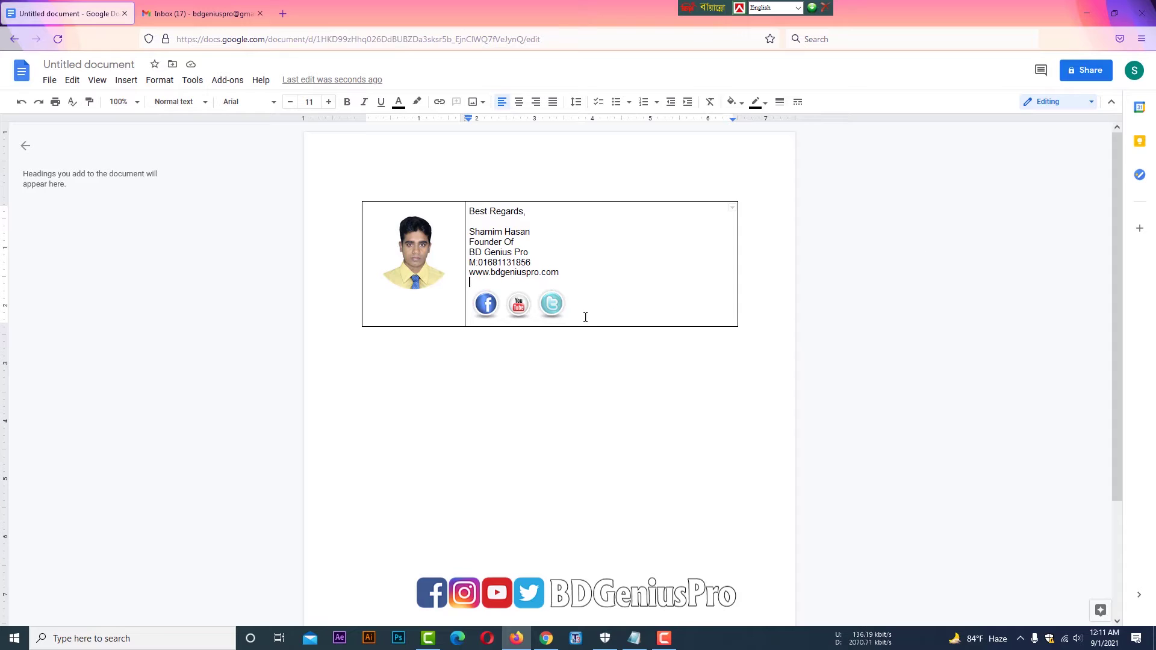
left_click(486, 306)
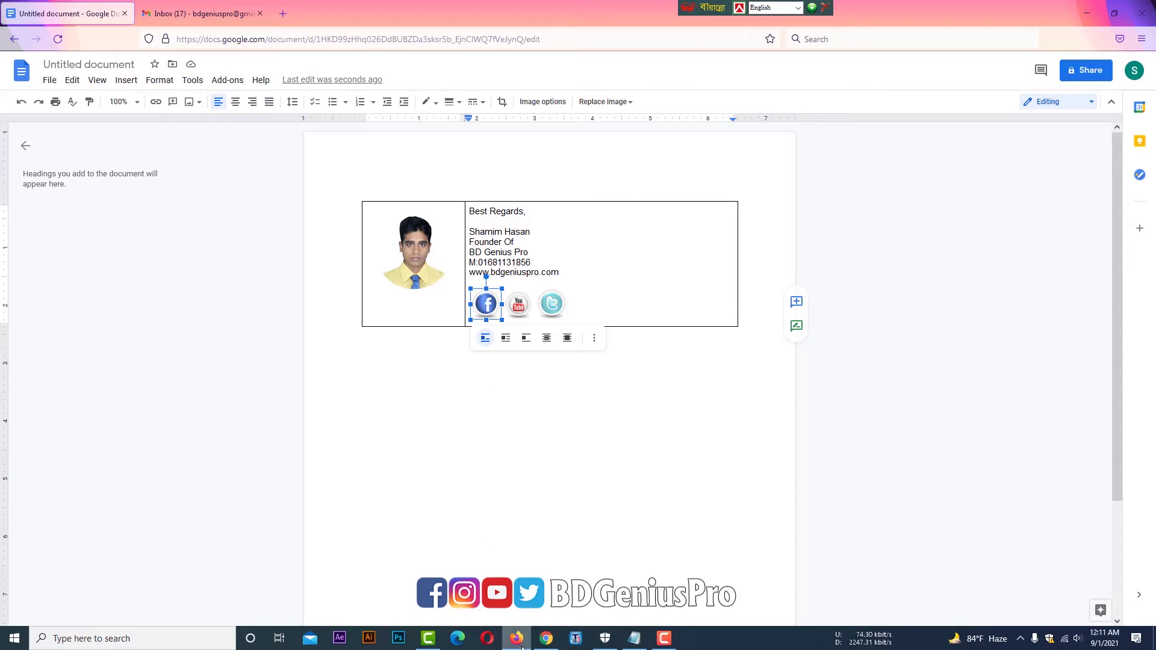
left_click(545, 643)
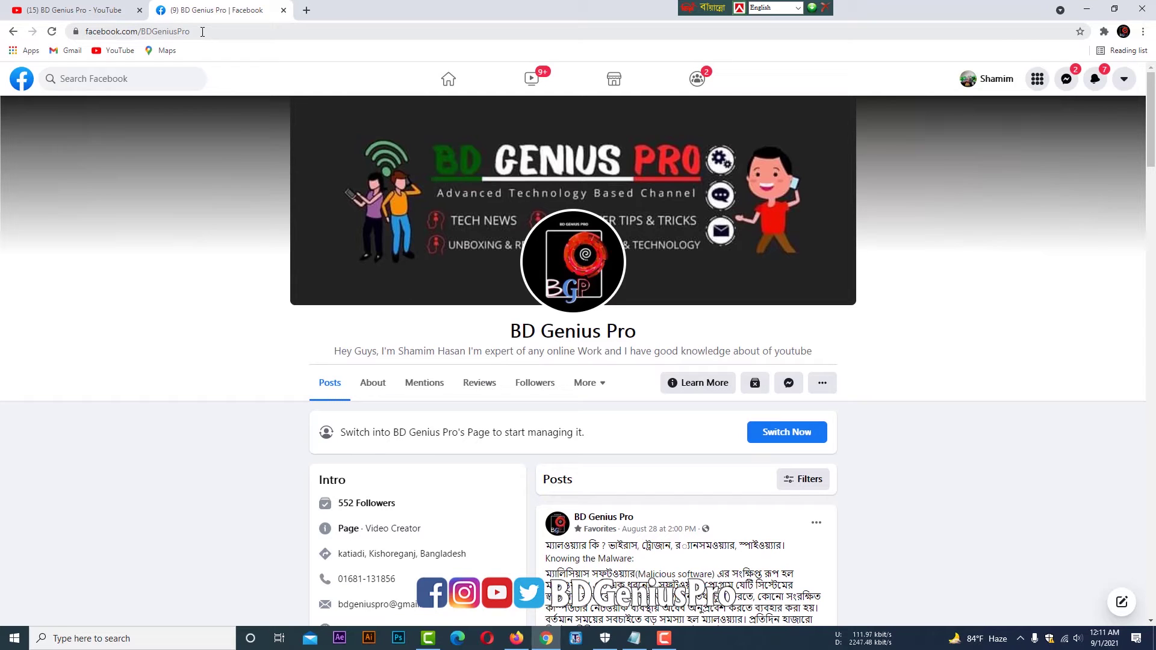
left_click_drag(202, 32, 85, 31)
key("ctrl+c")
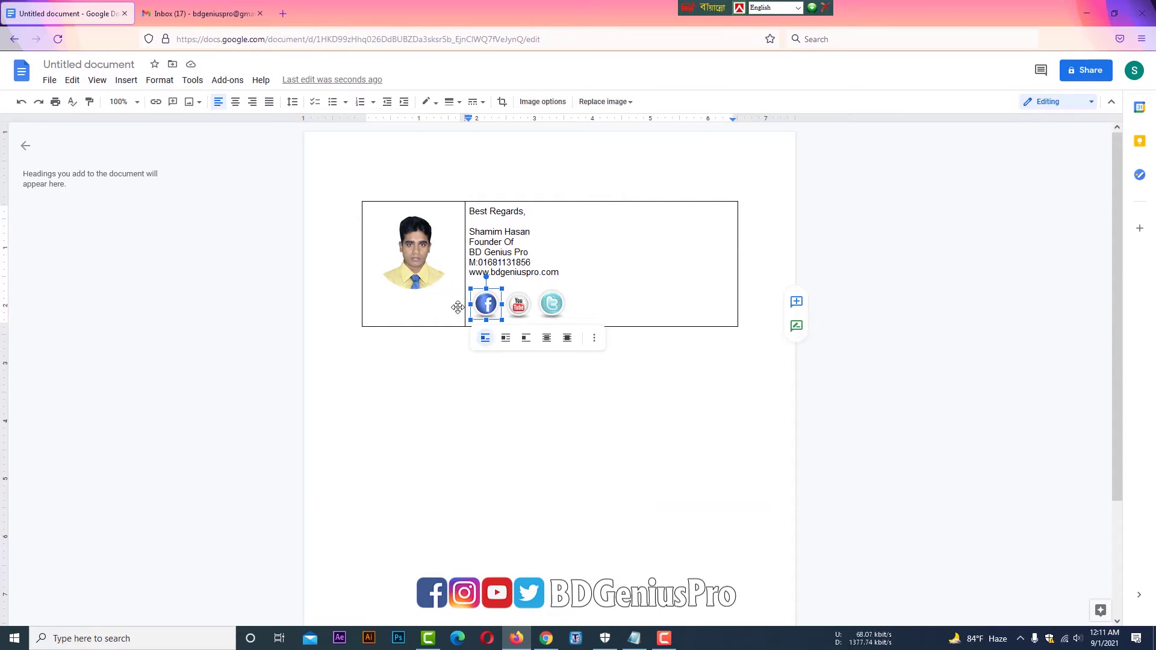
left_click(154, 103)
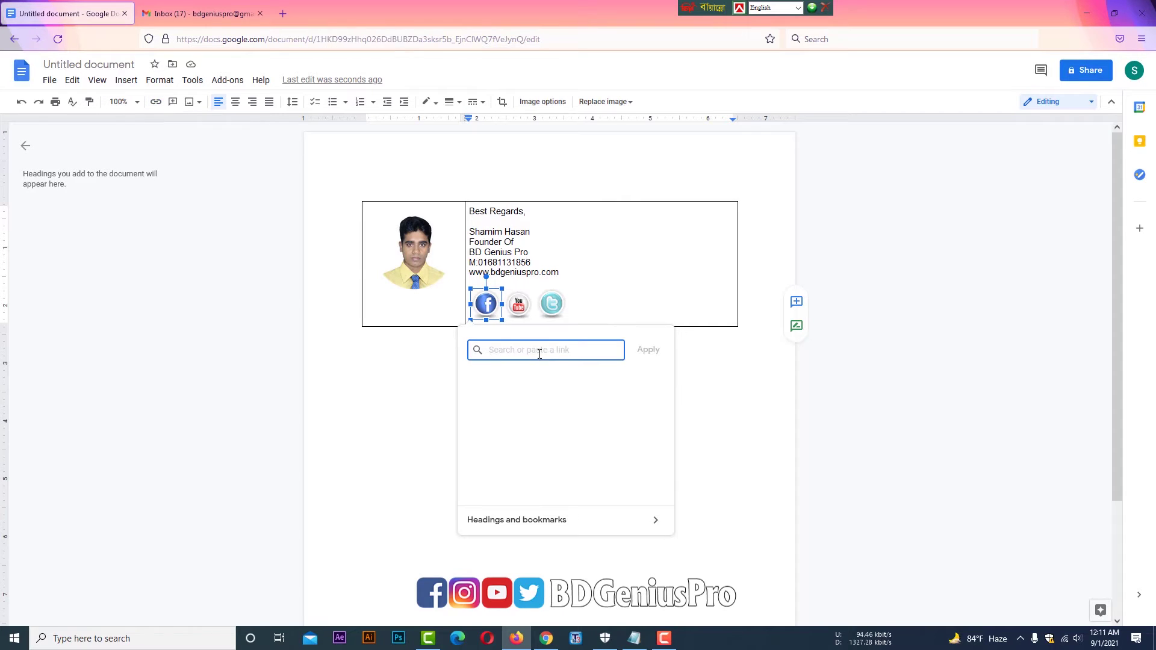
key("ctrl+v")
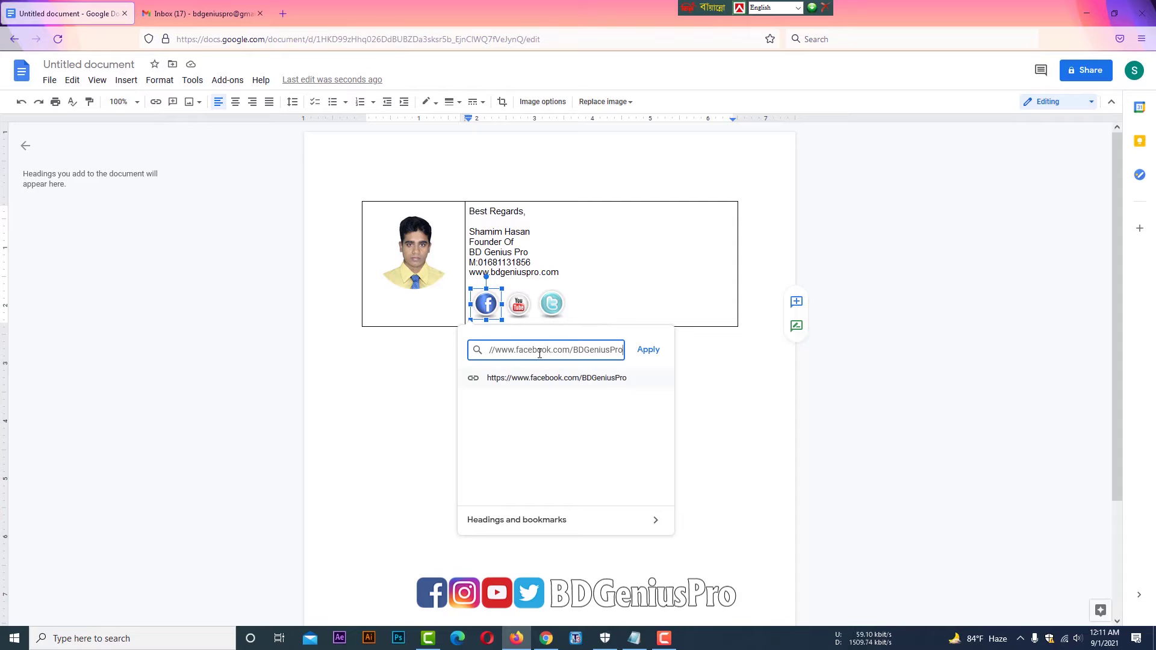
left_click(648, 349)
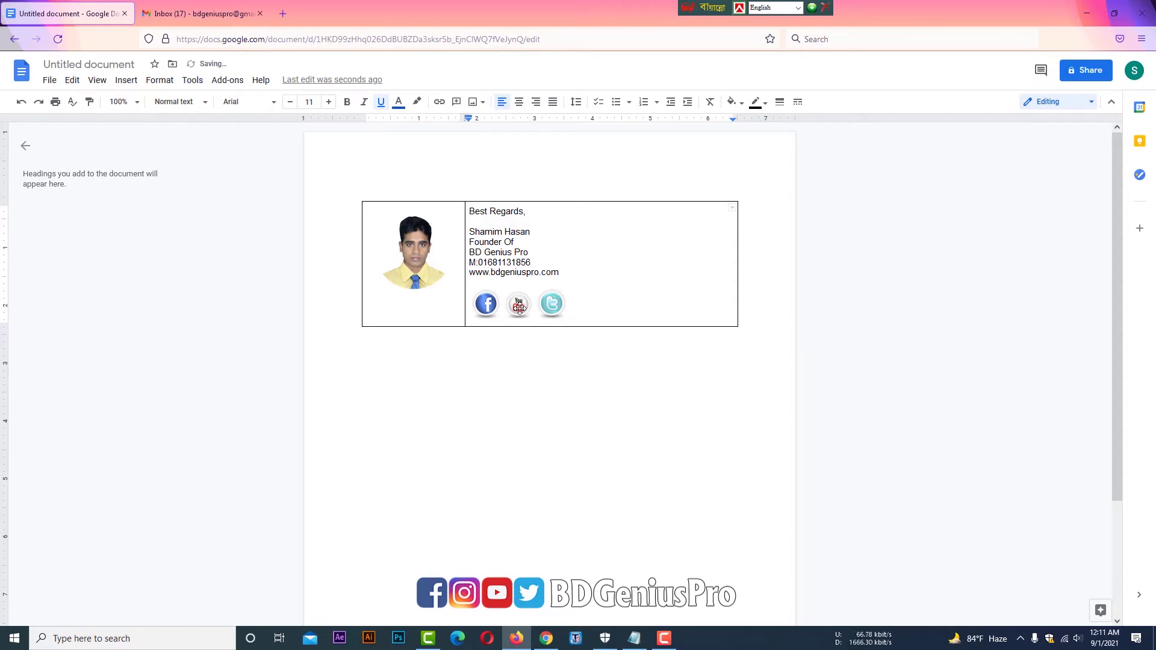
left_click(518, 305)
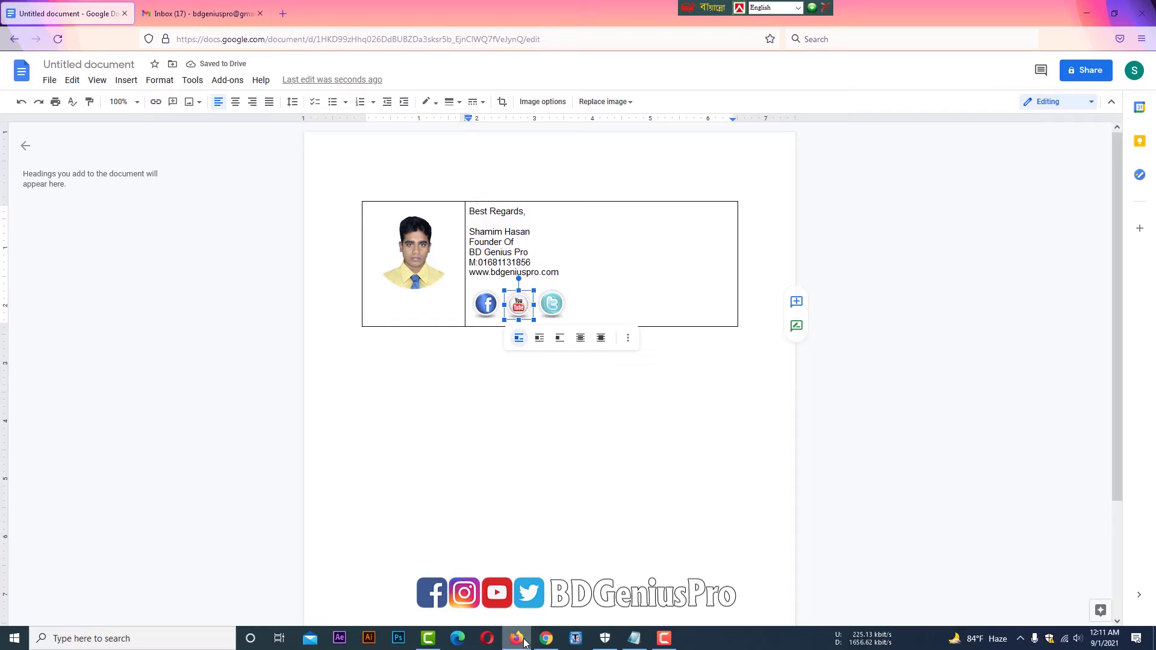
- Link the signature's YouTube icon to the BD Genius Pro YouTube channel address
left_click(556, 646)
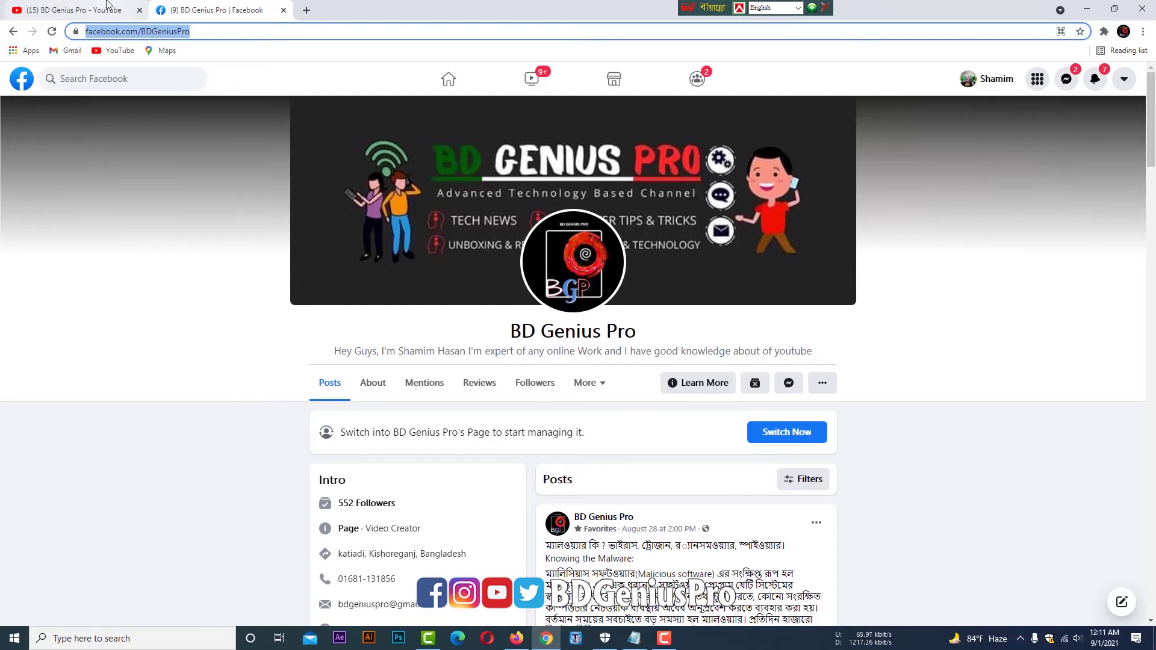
left_click(129, 18)
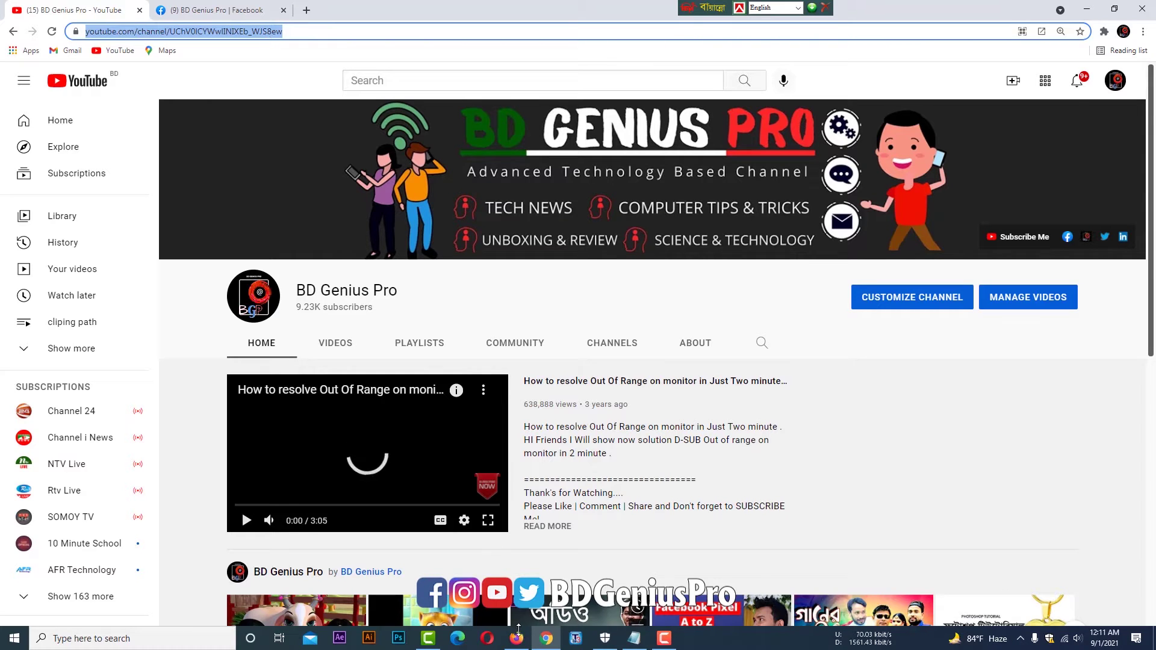
key("alt+Tab")
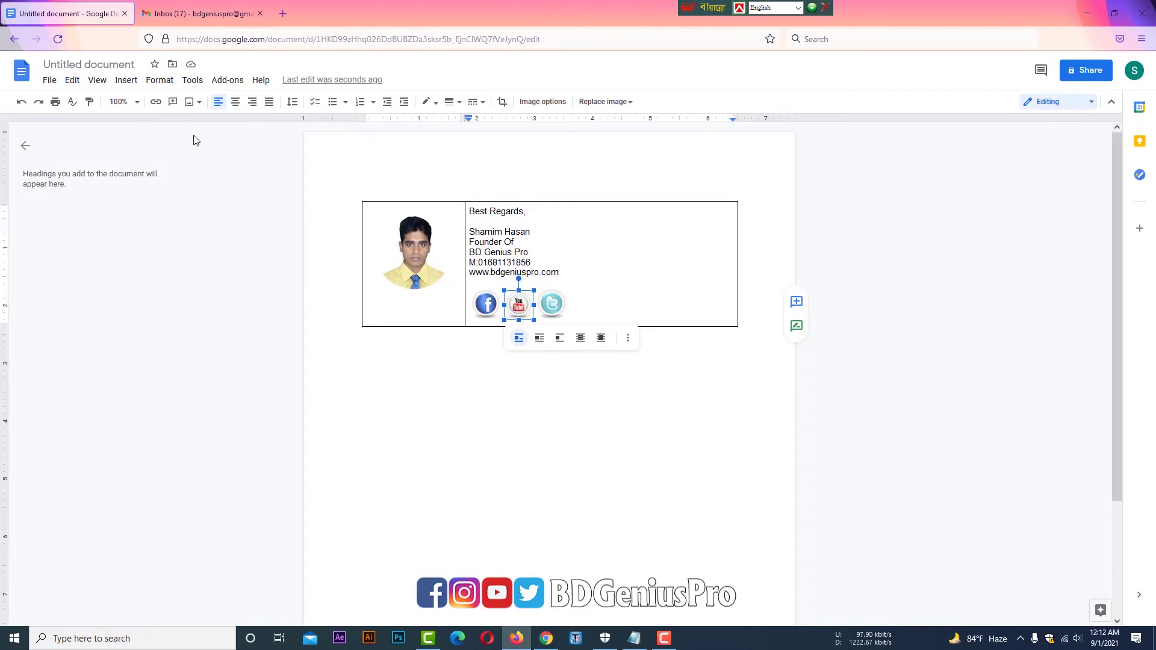
left_click(155, 102)
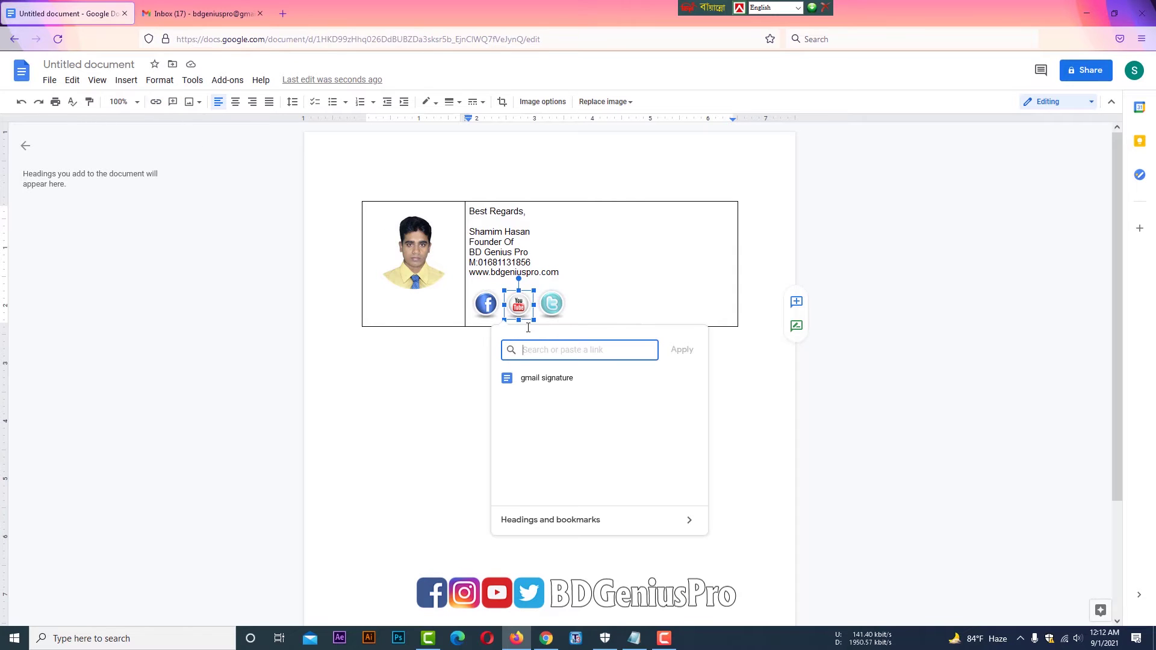
type("https://www.youtube.com/channel/UChV0lCYWwlINIXEb_WJS8ew")
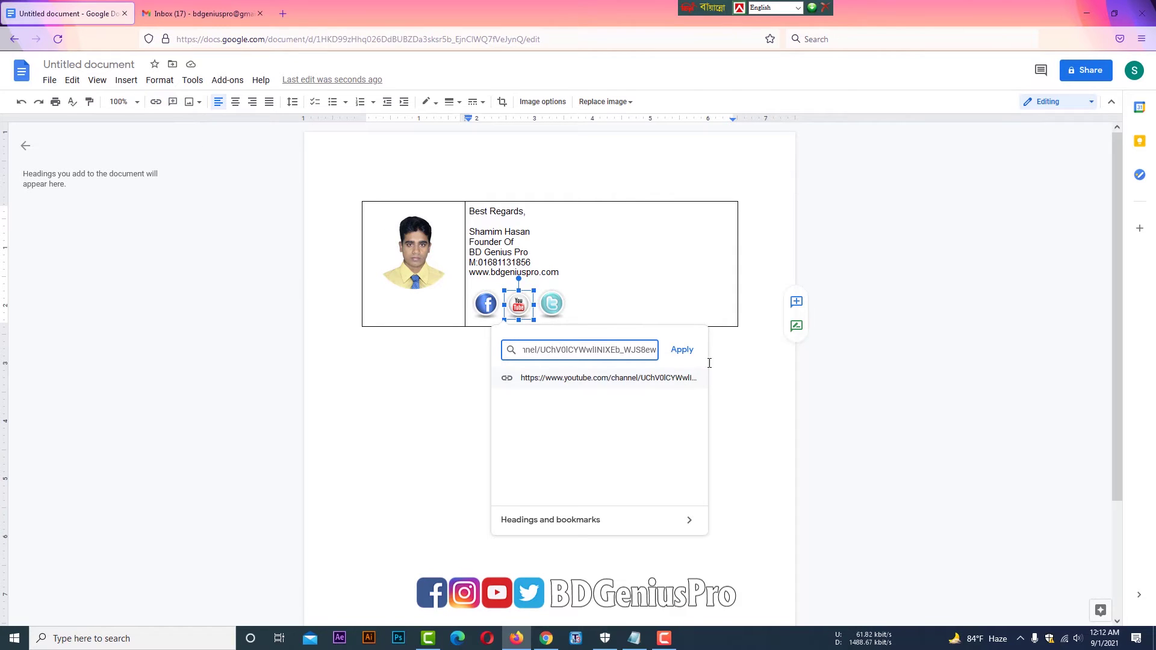
left_click(682, 350)
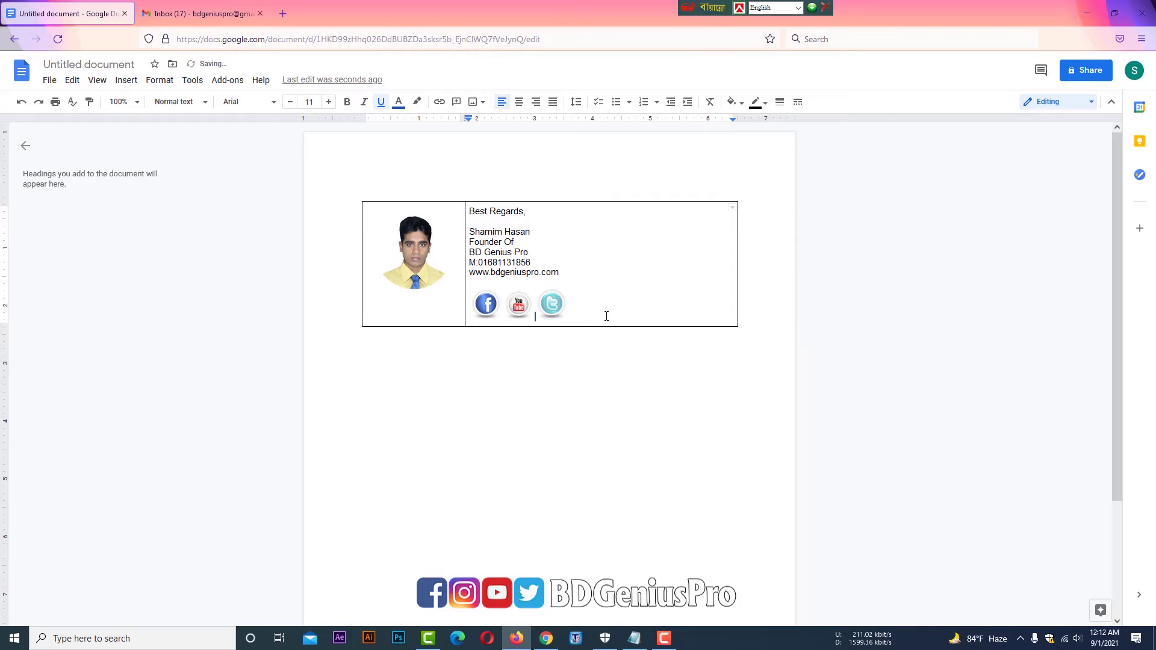
left_click(552, 304)
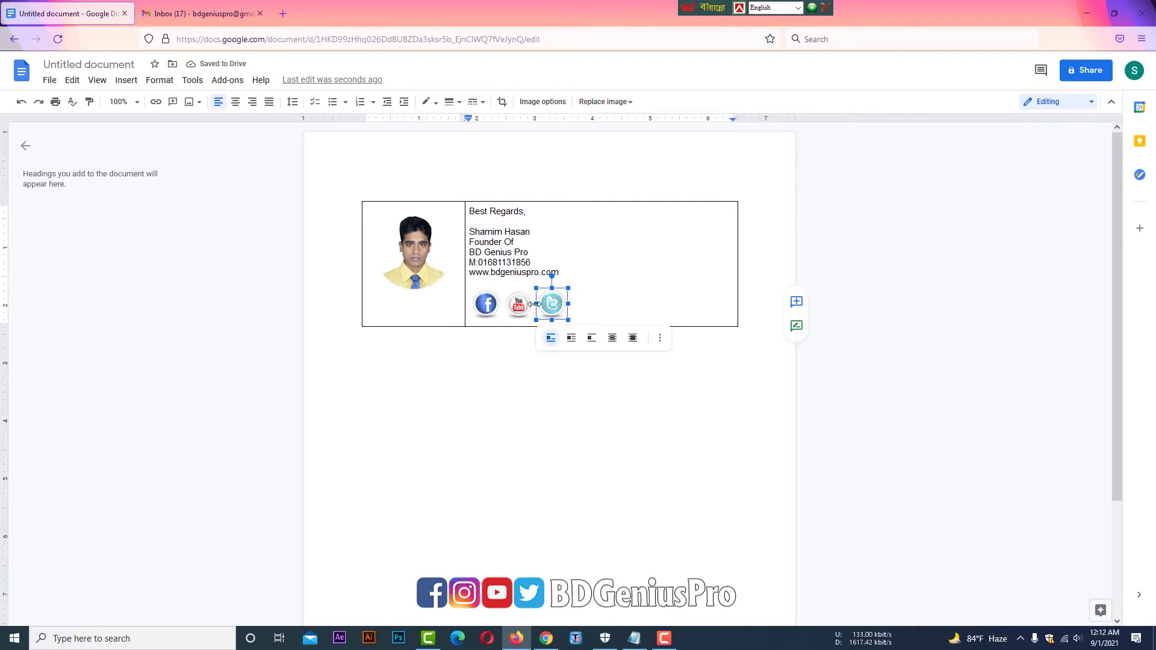
- Select the whole name line and set it in the Pacifico font
left_click(549, 380)
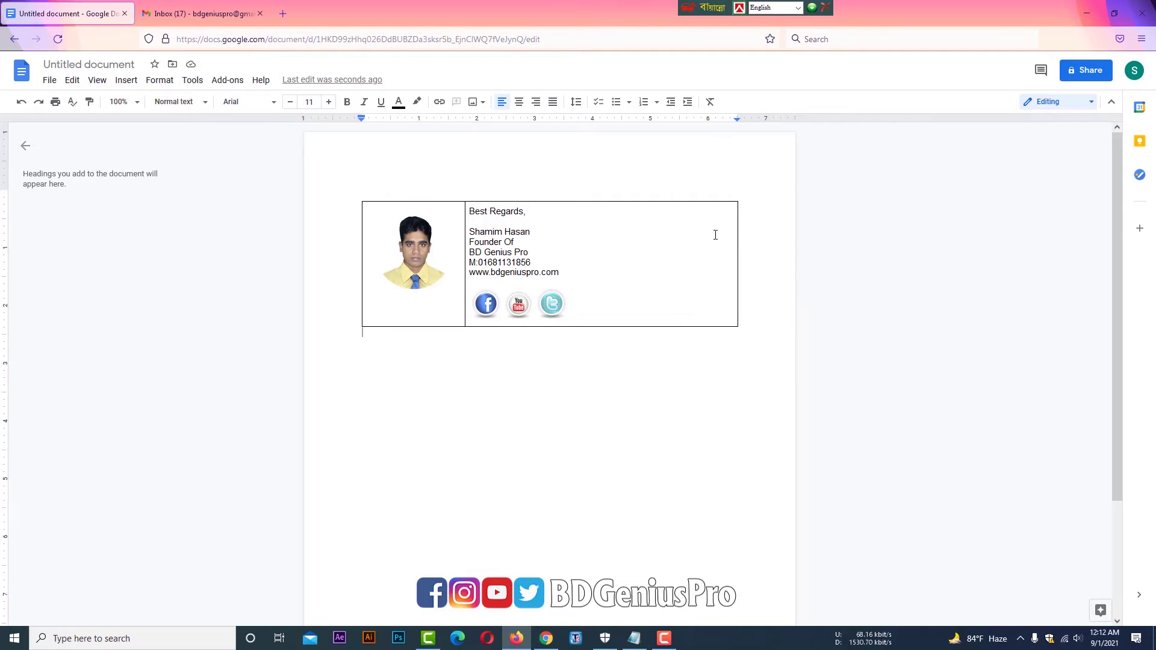
left_click_drag(532, 232, 473, 230)
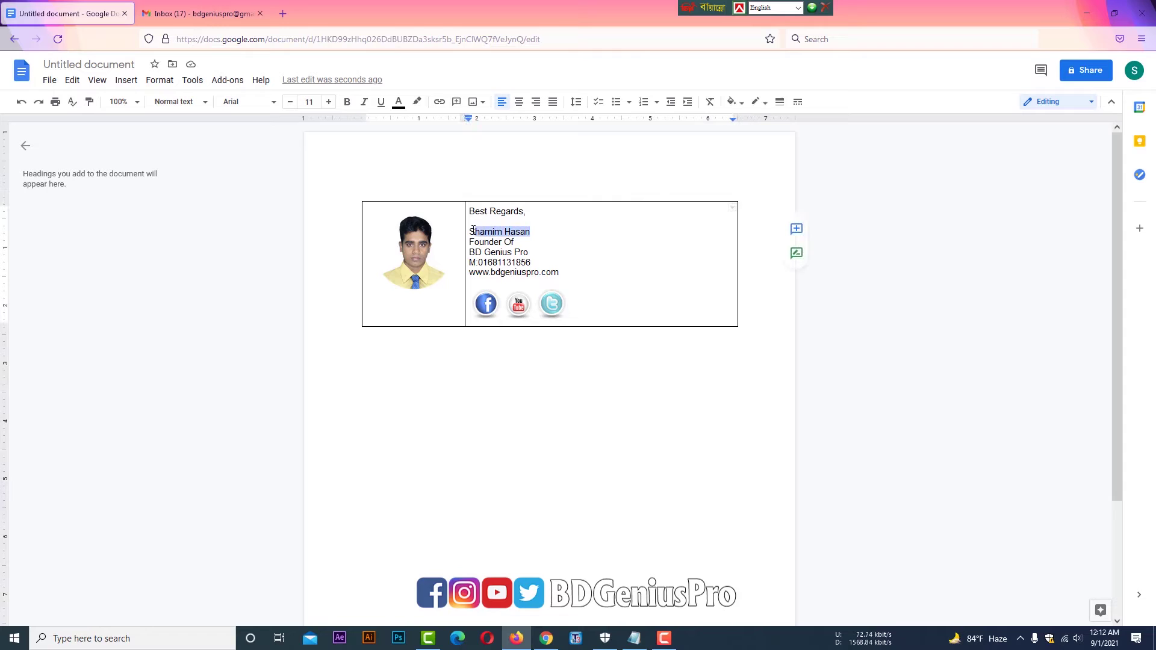
left_click(529, 233)
triple_click(485, 233)
left_click(203, 103)
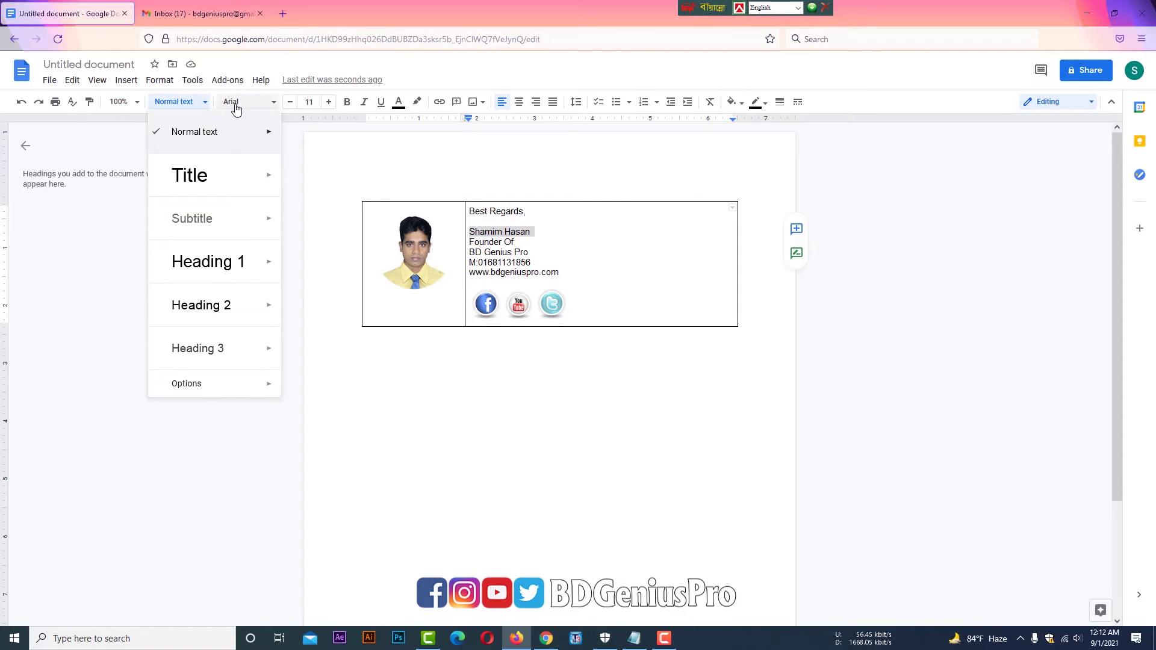
left_click(233, 102)
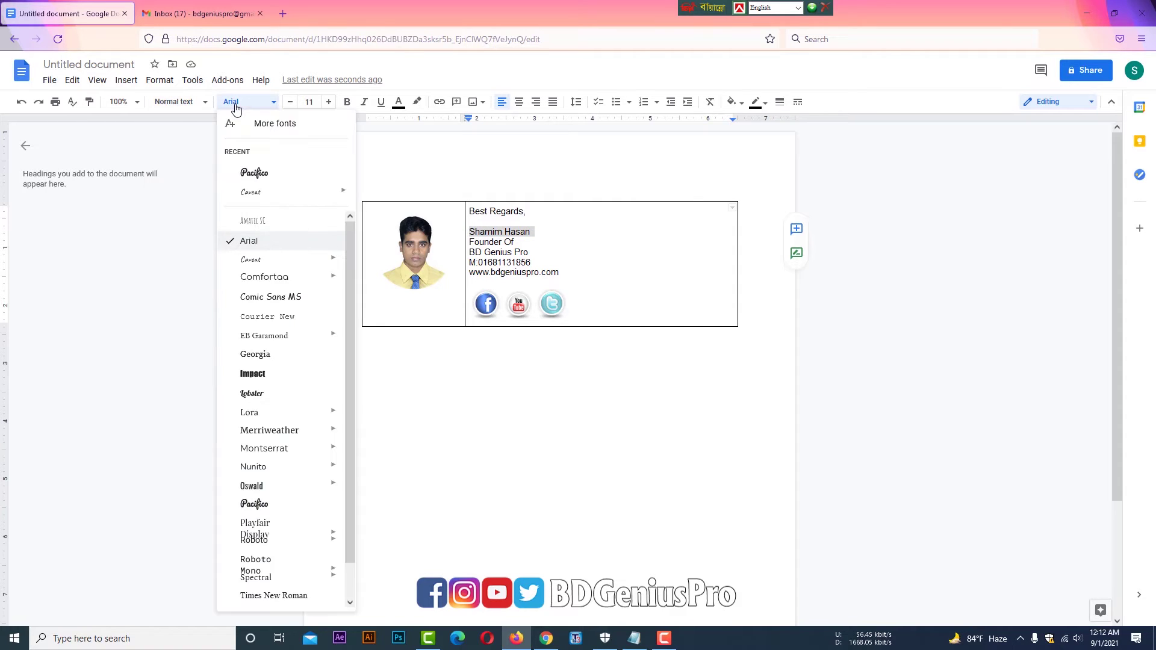
left_click(252, 173)
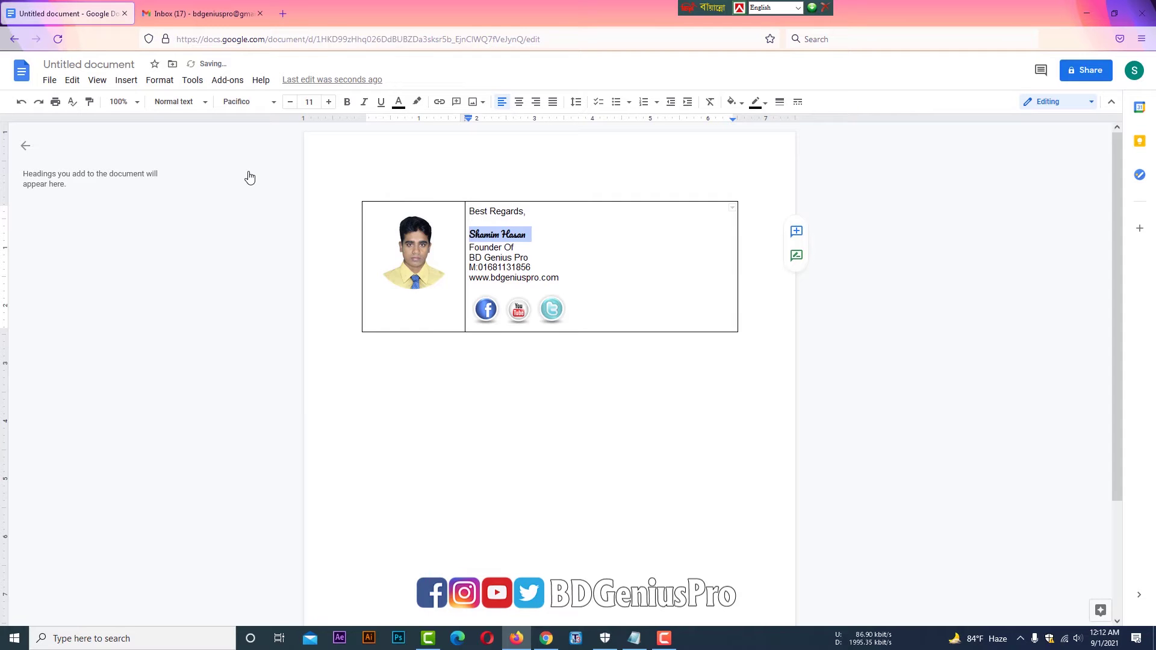
- Browse the font list again, close it without changing anything, and deselect the name
left_click(252, 112)
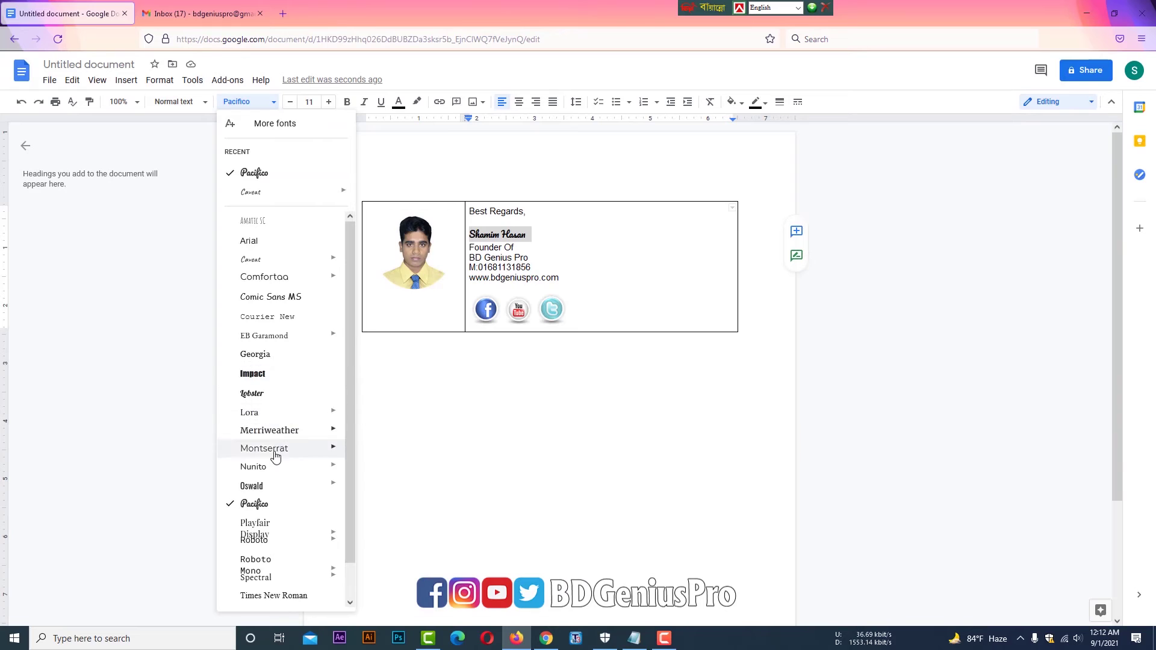
scroll(275, 456, "down", 1)
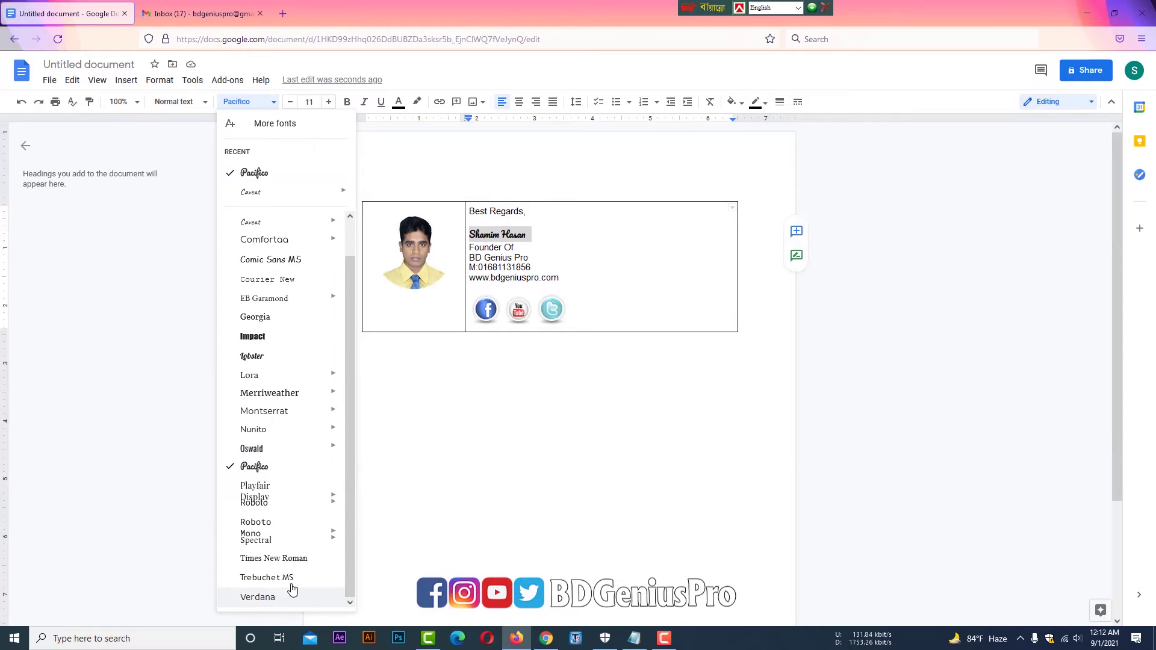
mouse_move(301, 540)
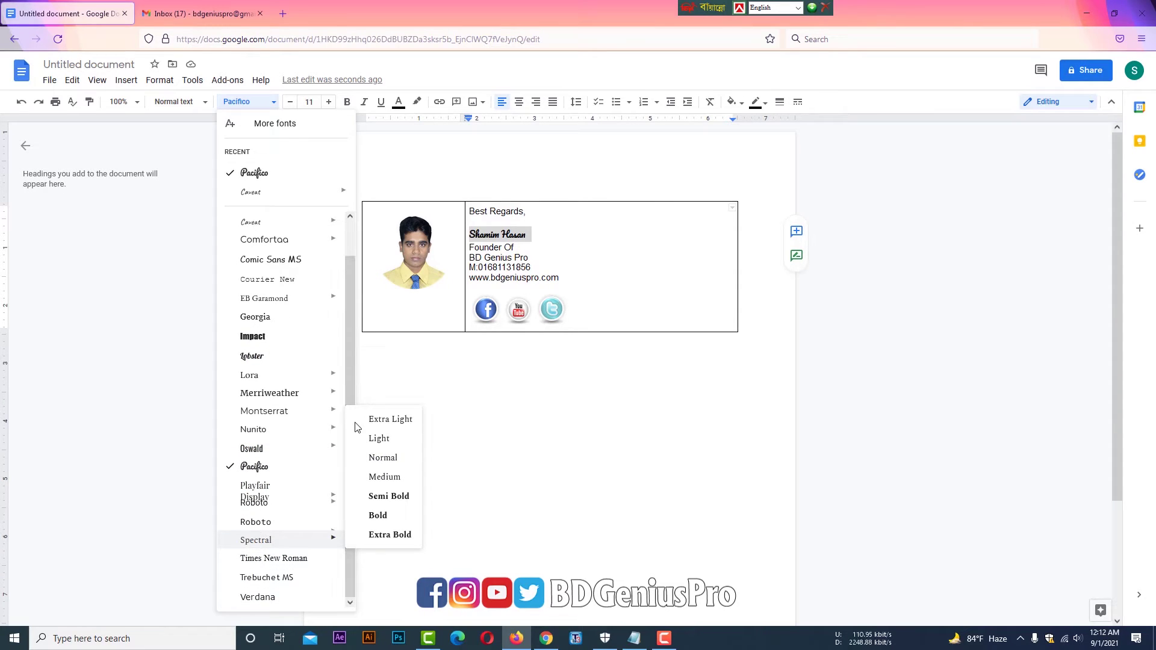
scroll(352, 370, "up", 1)
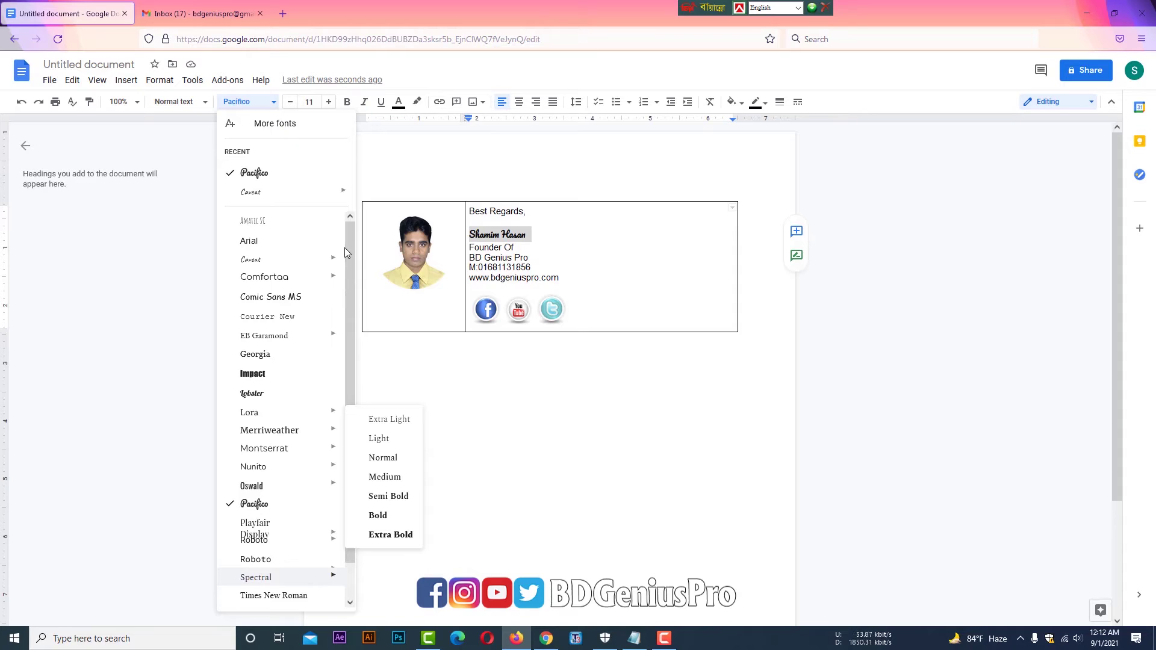
left_click(438, 73)
left_click(523, 245)
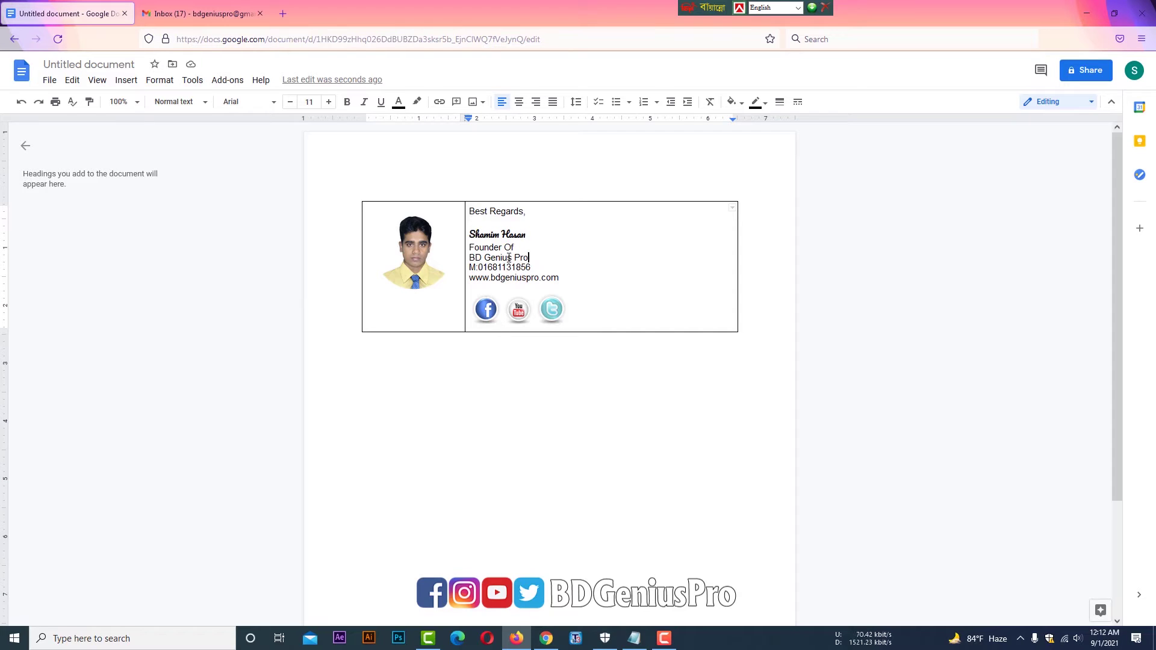
- Make the company name BD Genius Pro red
left_click_drag(509, 258, 472, 257)
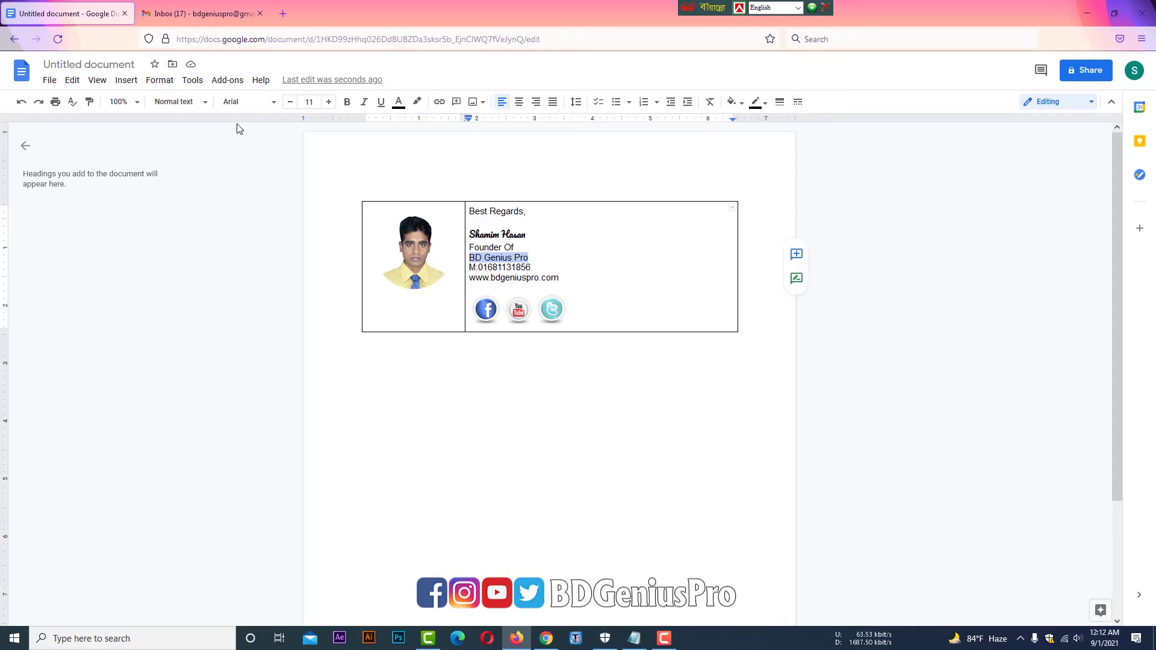
left_click(398, 103)
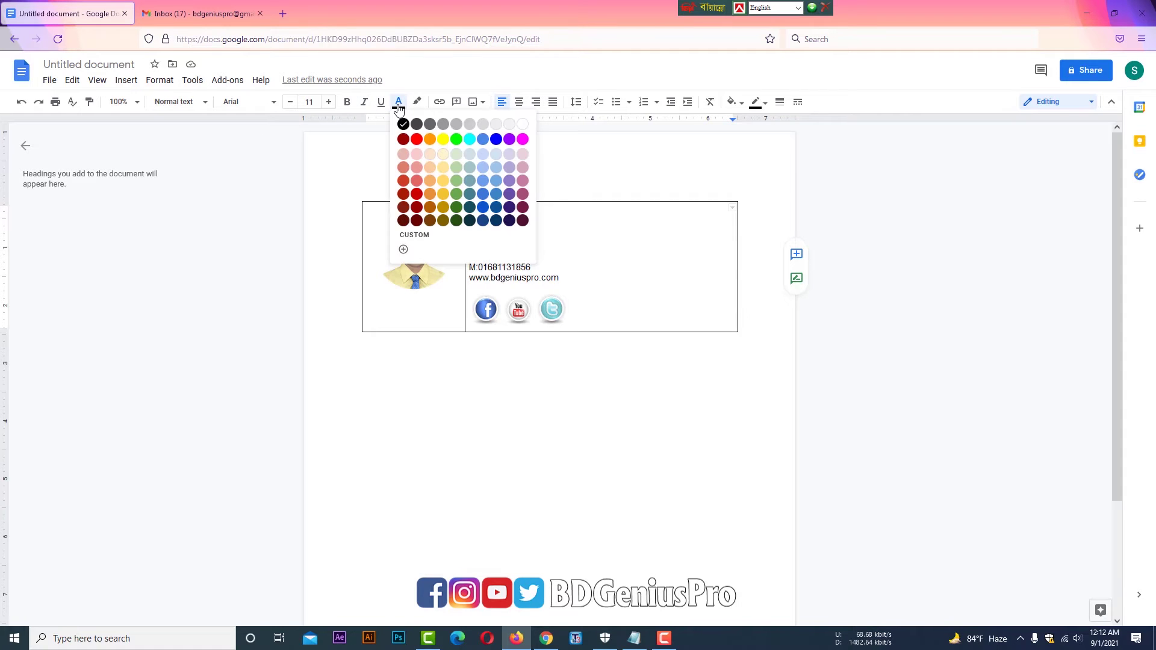
left_click(418, 141)
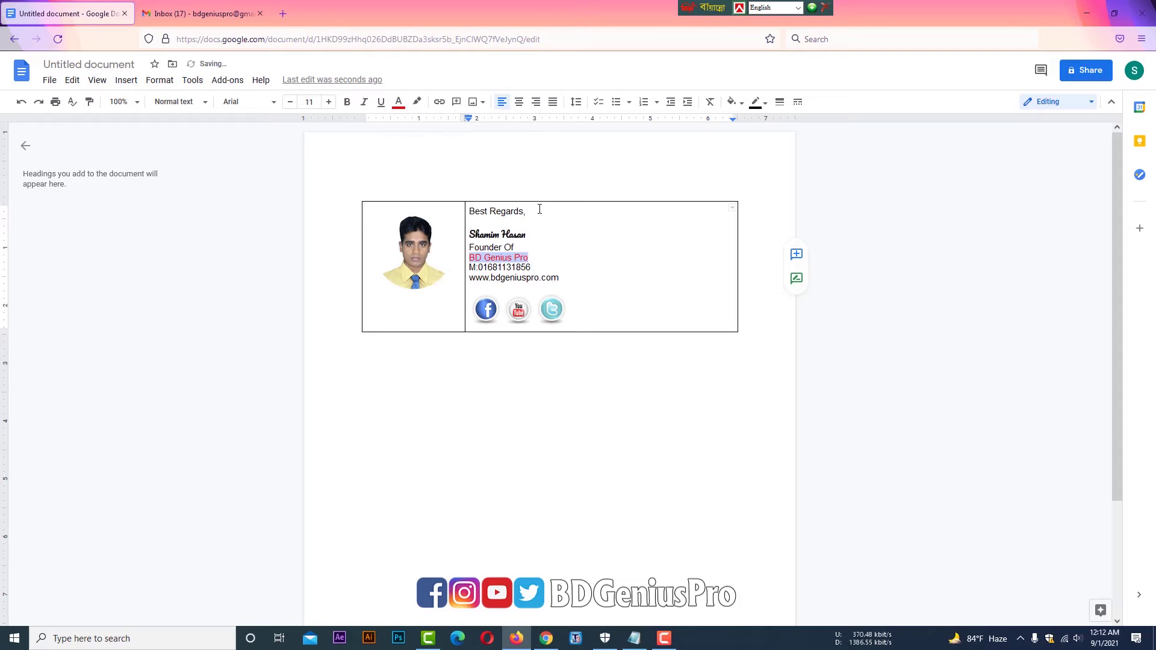
left_click(557, 240)
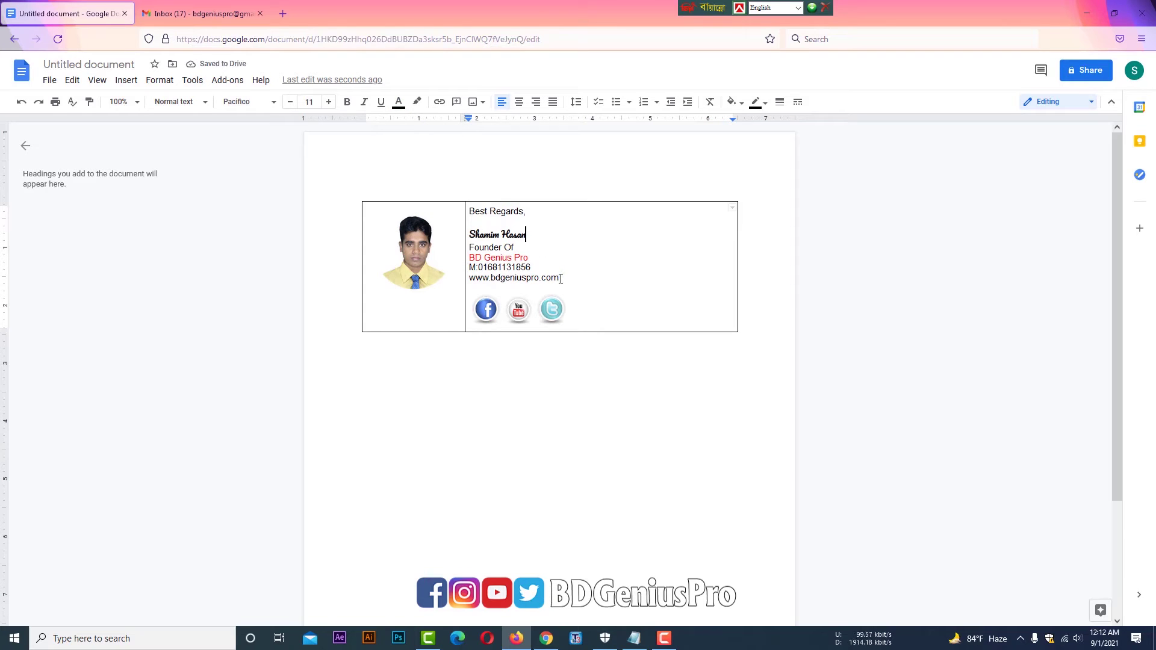
left_click_drag(561, 279, 468, 279)
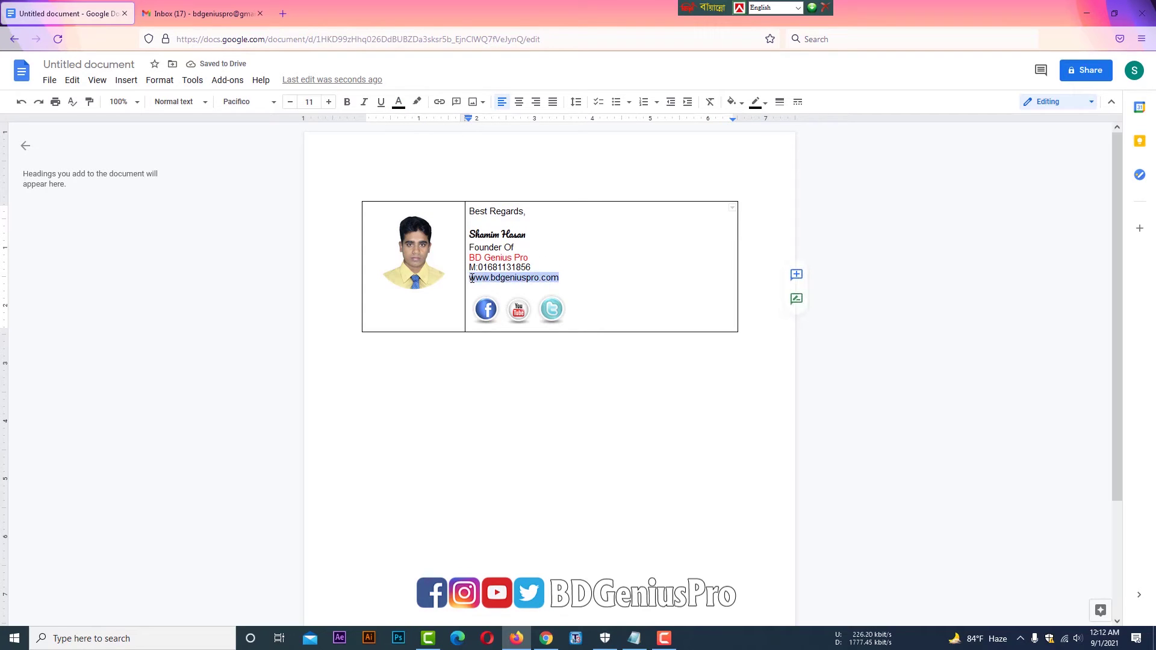
left_click(398, 101)
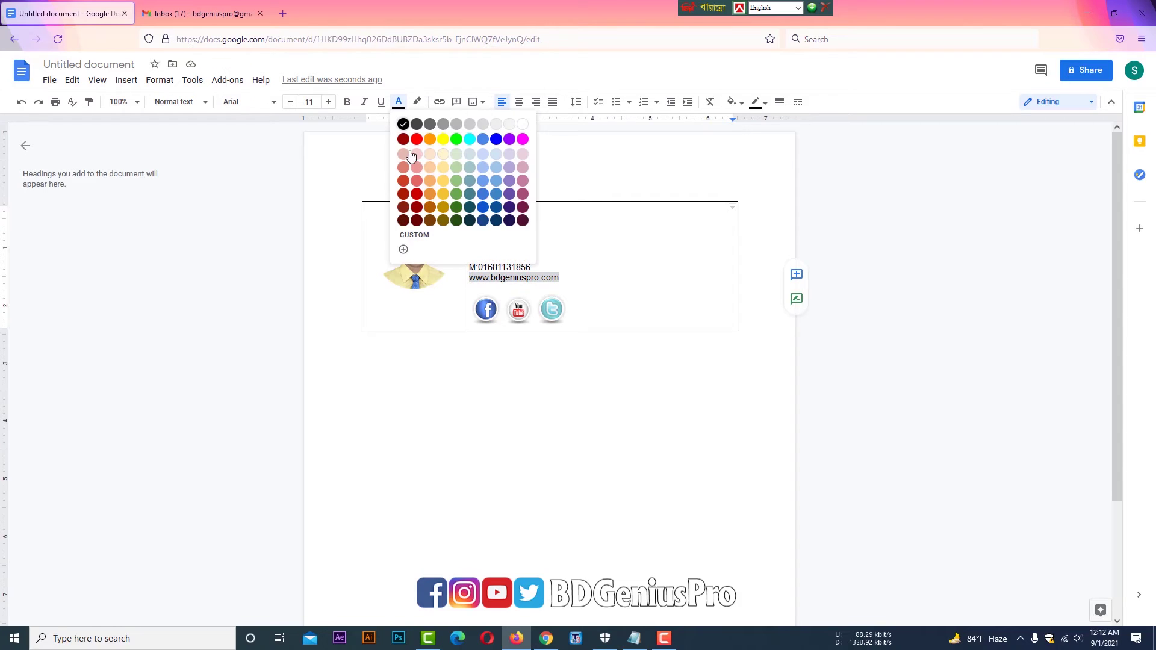
left_click(456, 208)
left_click(592, 252)
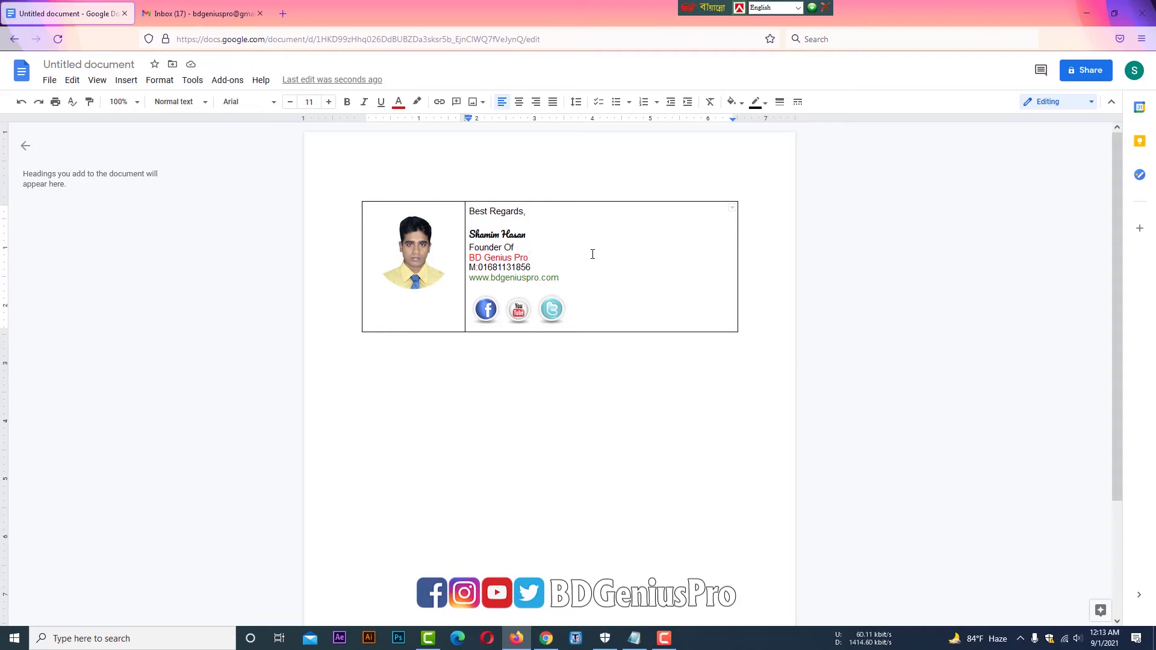
left_click(419, 257)
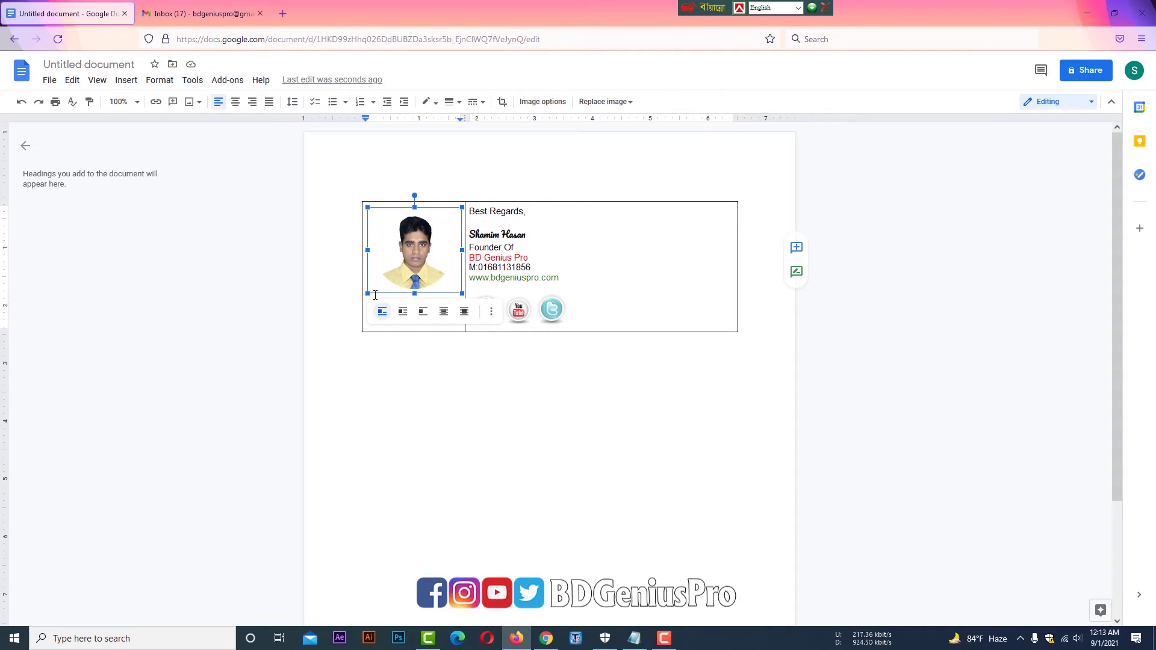
- Set the whole signature table's border width to 0pt so no lines show
left_click_drag(368, 294, 365, 300)
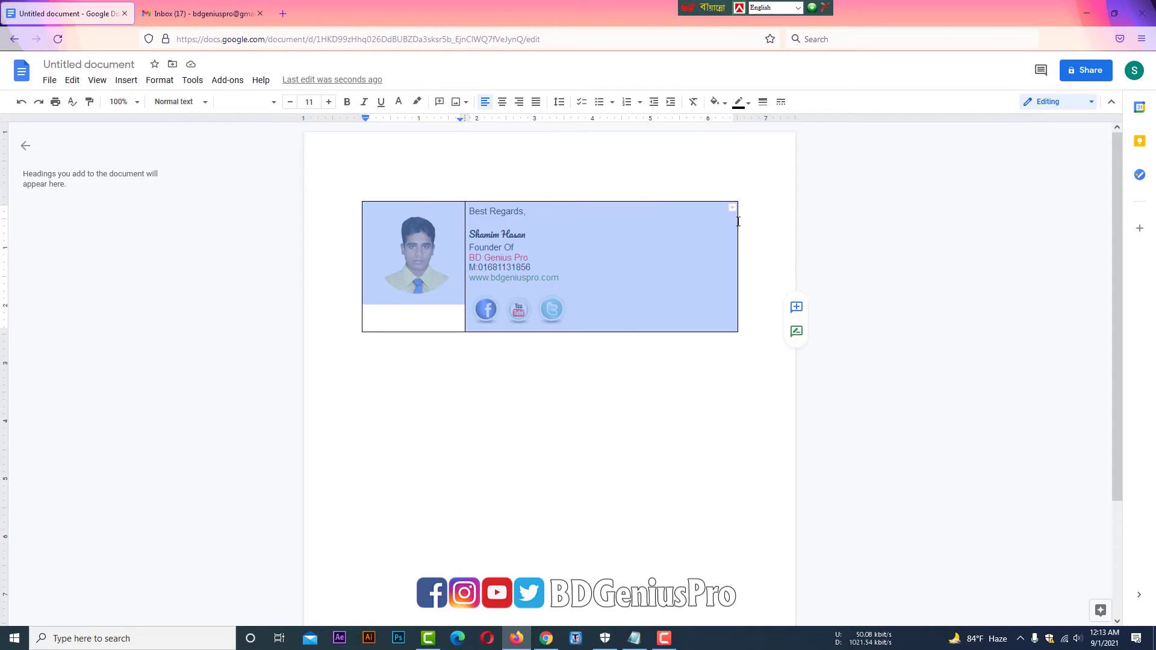
left_click(765, 105)
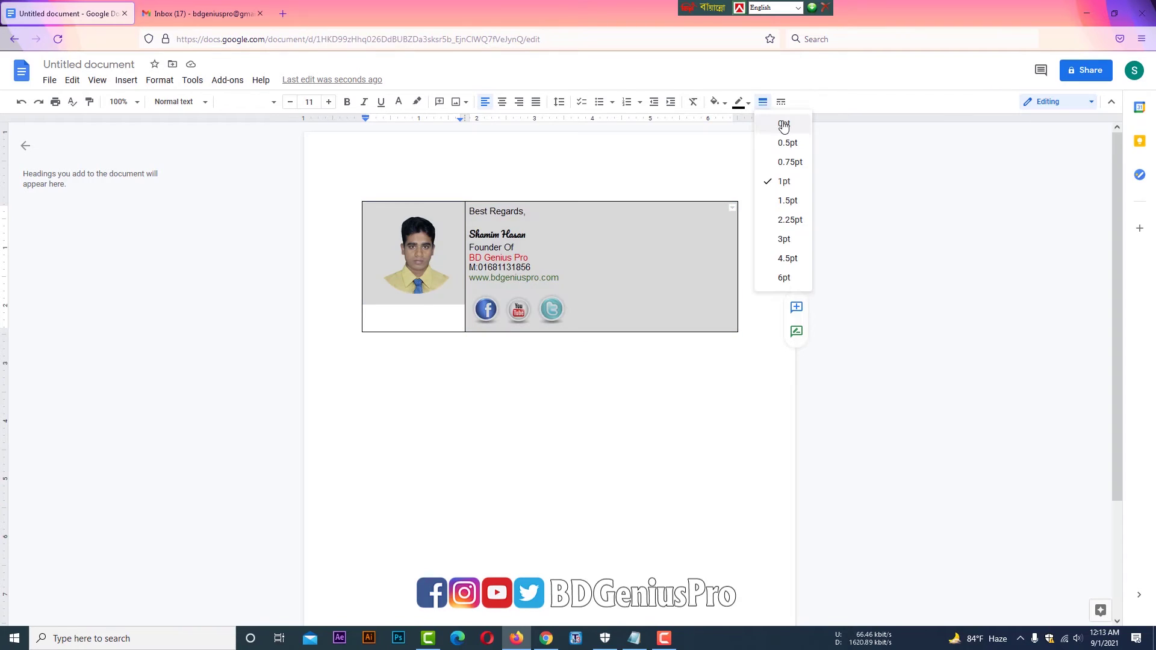
left_click(783, 127)
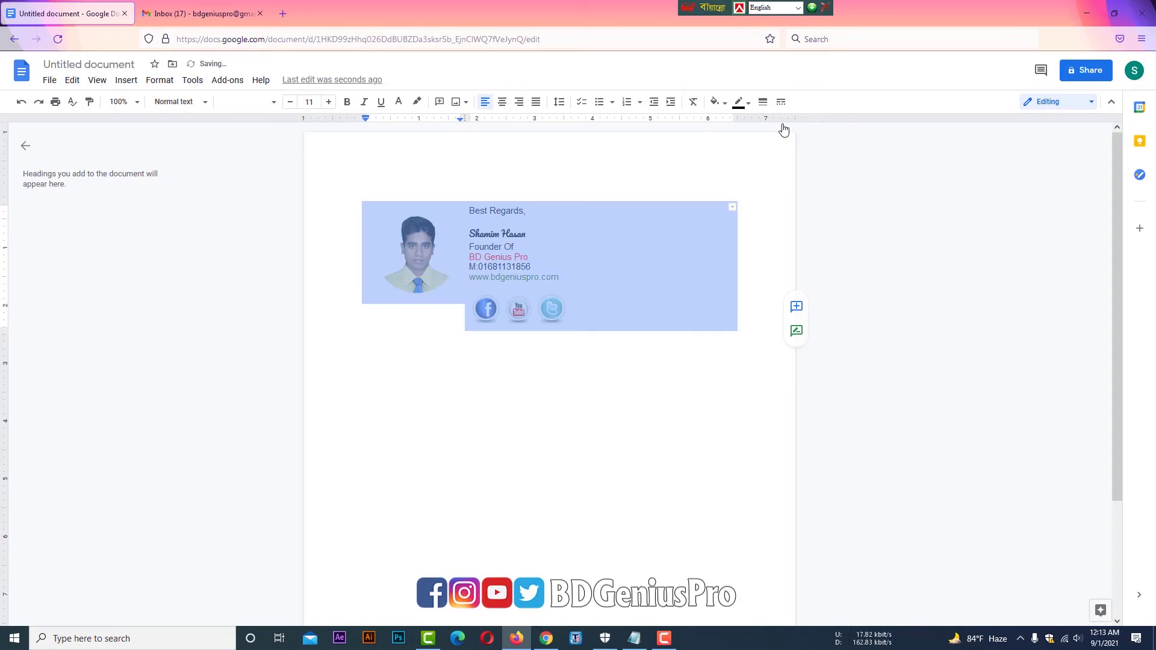
left_click(602, 366)
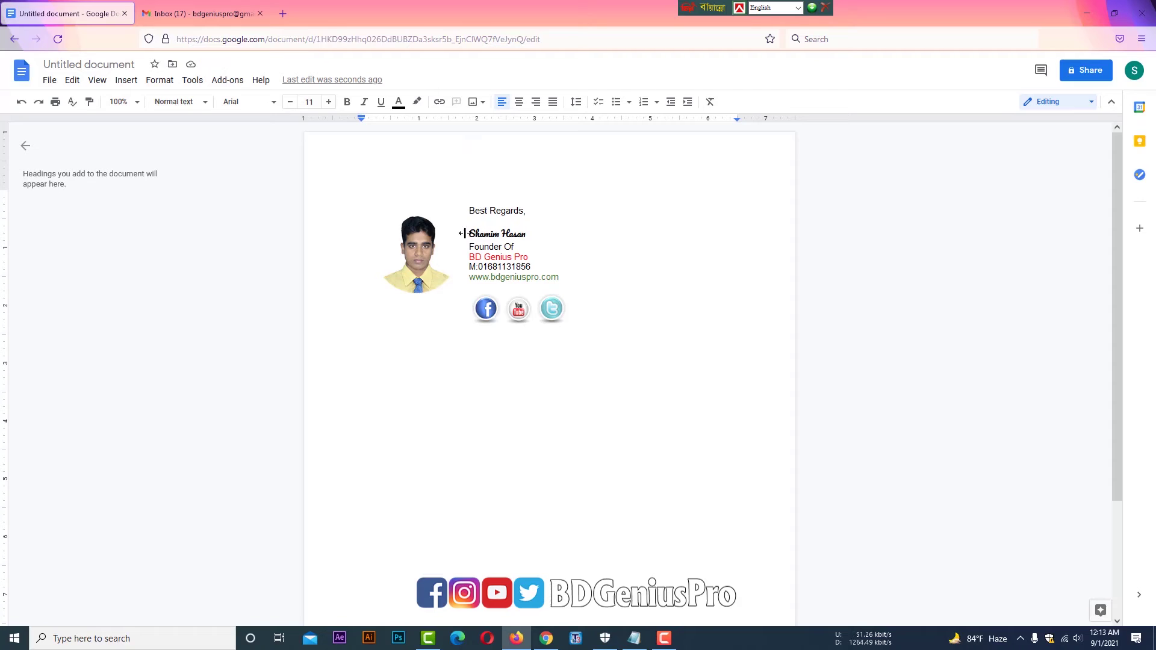
- Make the vertical divider line between photo and text 1.5pt thick
left_click(463, 255)
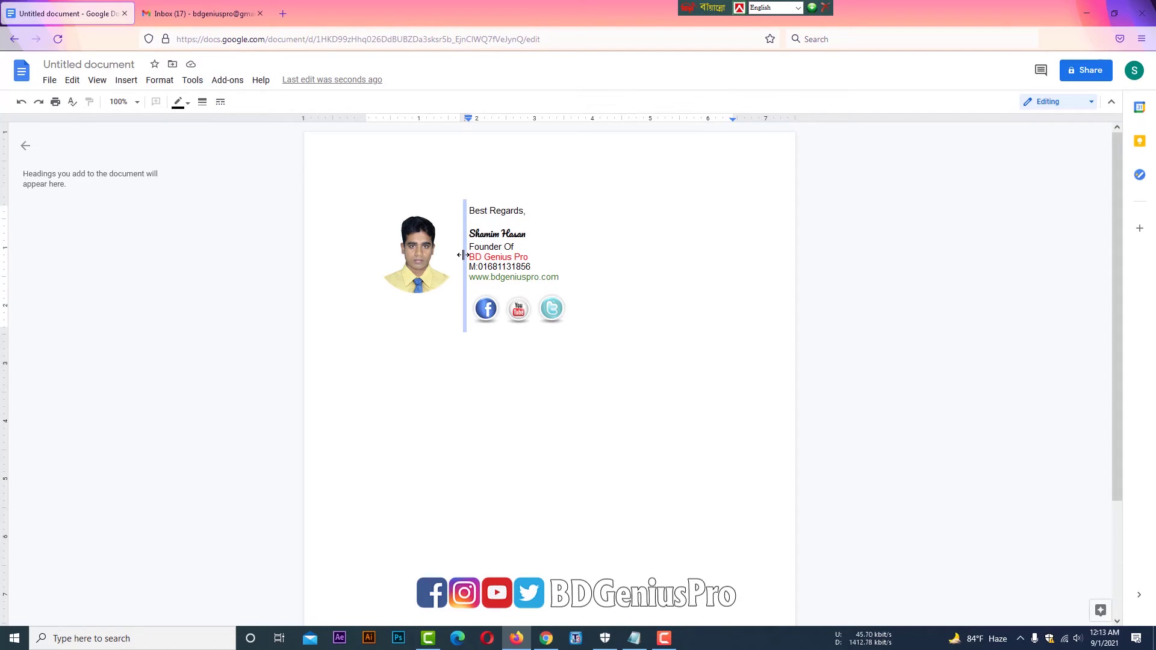
left_click(204, 104)
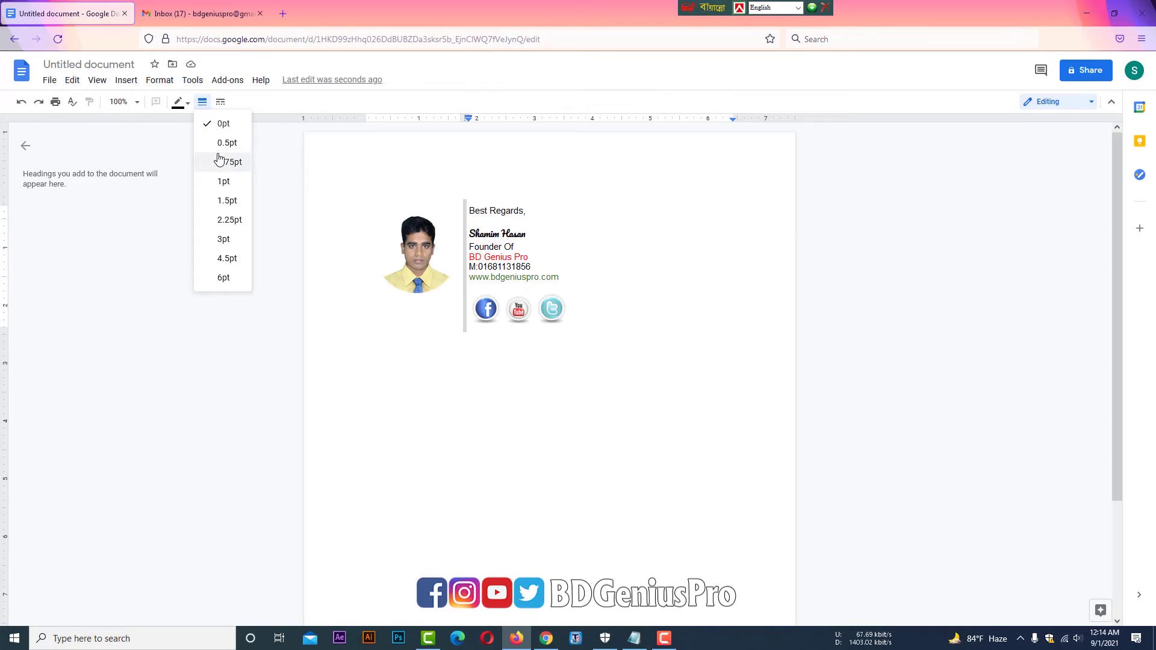
left_click(224, 182)
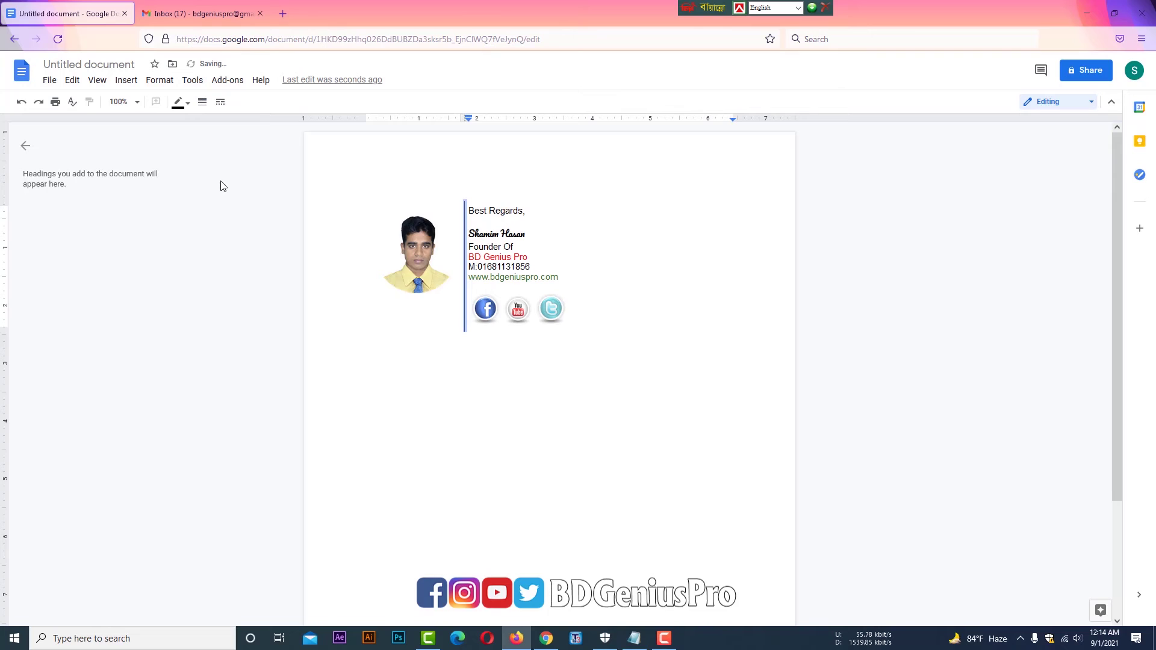
left_click(186, 107)
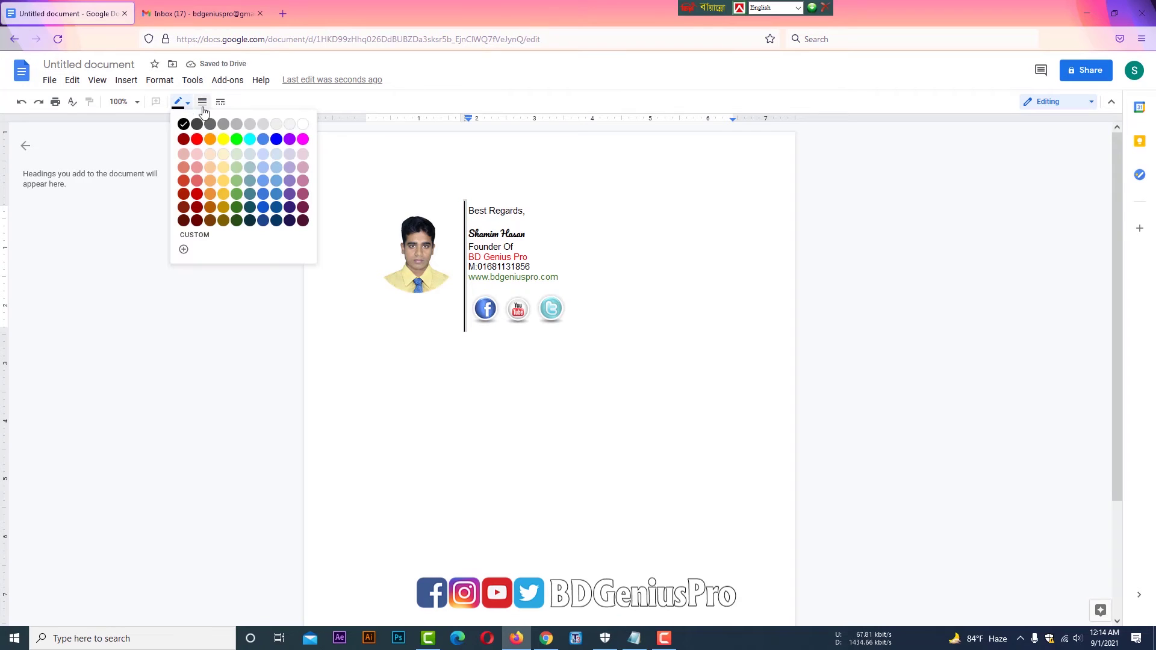
left_click(203, 102)
left_click(221, 202)
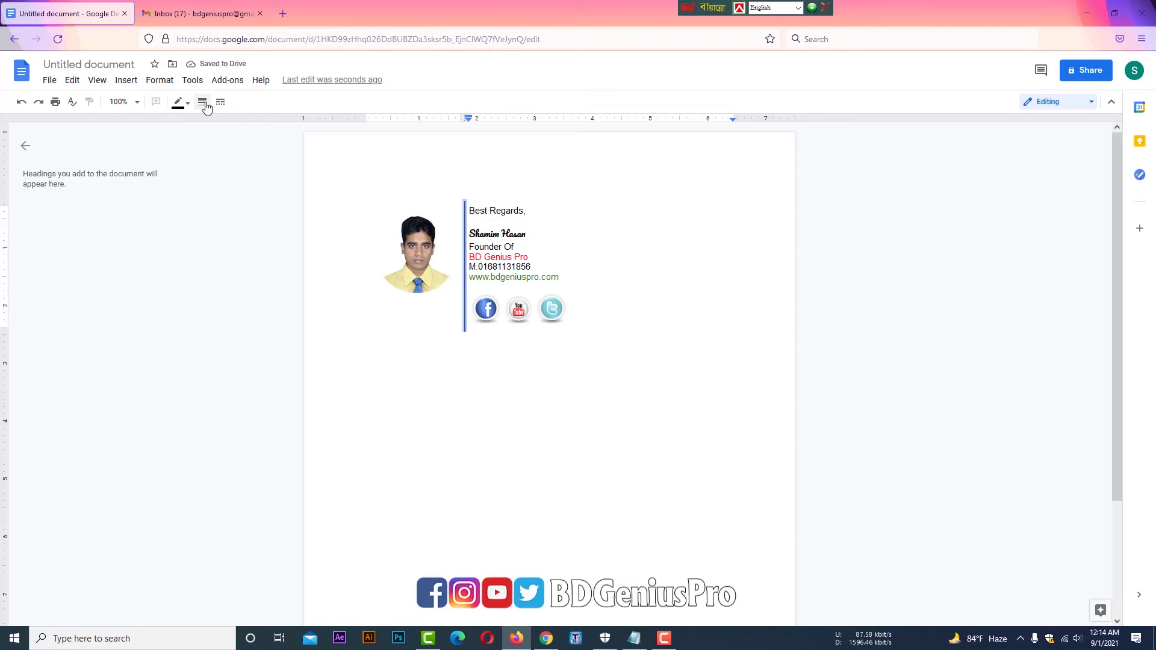
- Run a spelling and grammar check and keep the zoom at 100%
left_click(72, 102)
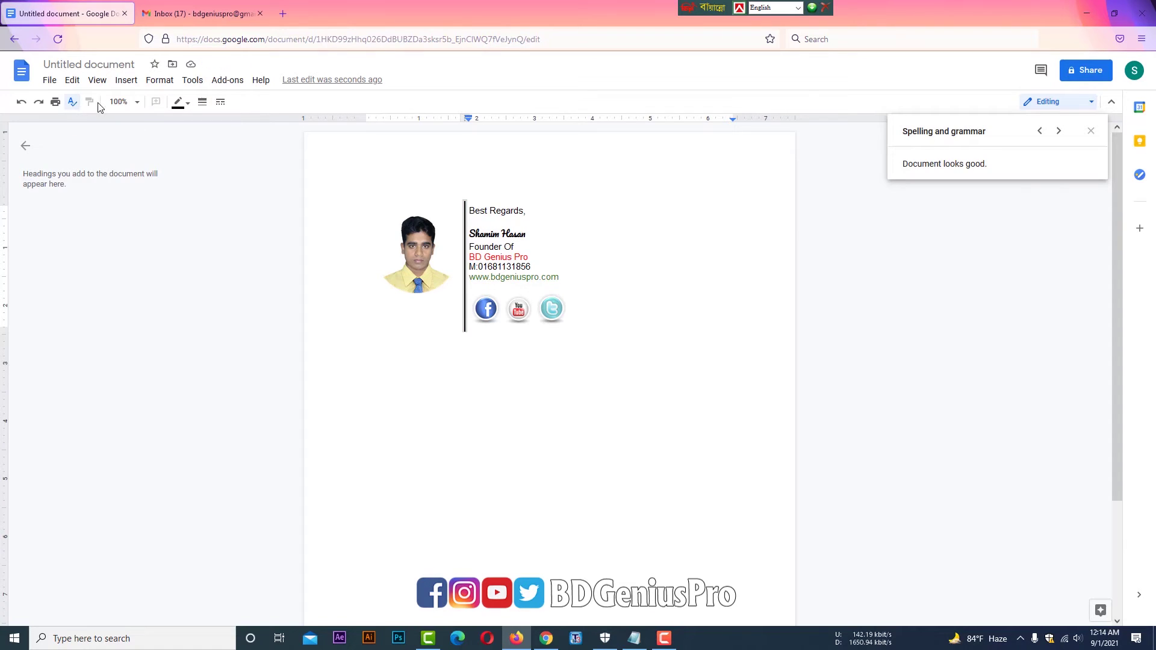
left_click(137, 103)
left_click(402, 202)
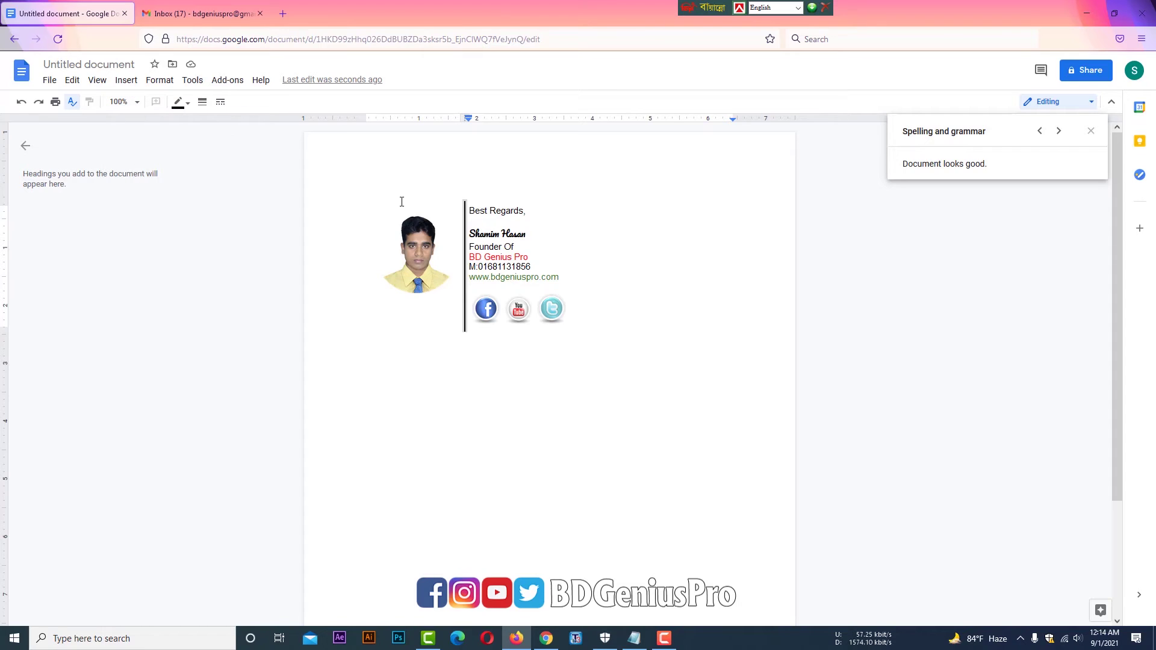
left_click(580, 248)
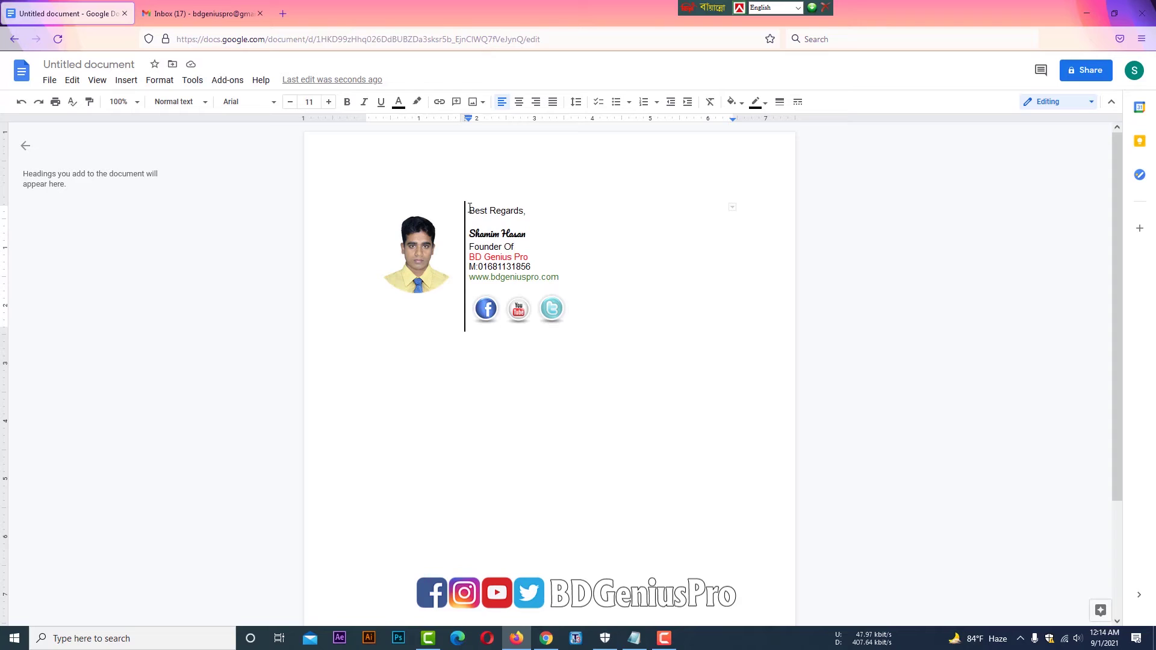
- Indent all the signature text in the cell one step further right
mouse_move(470, 208)
left_mouse_down()
mouse_move(525, 238)
mouse_move(532, 271)
mouse_move(561, 281)
mouse_move(573, 313)
left_mouse_up()
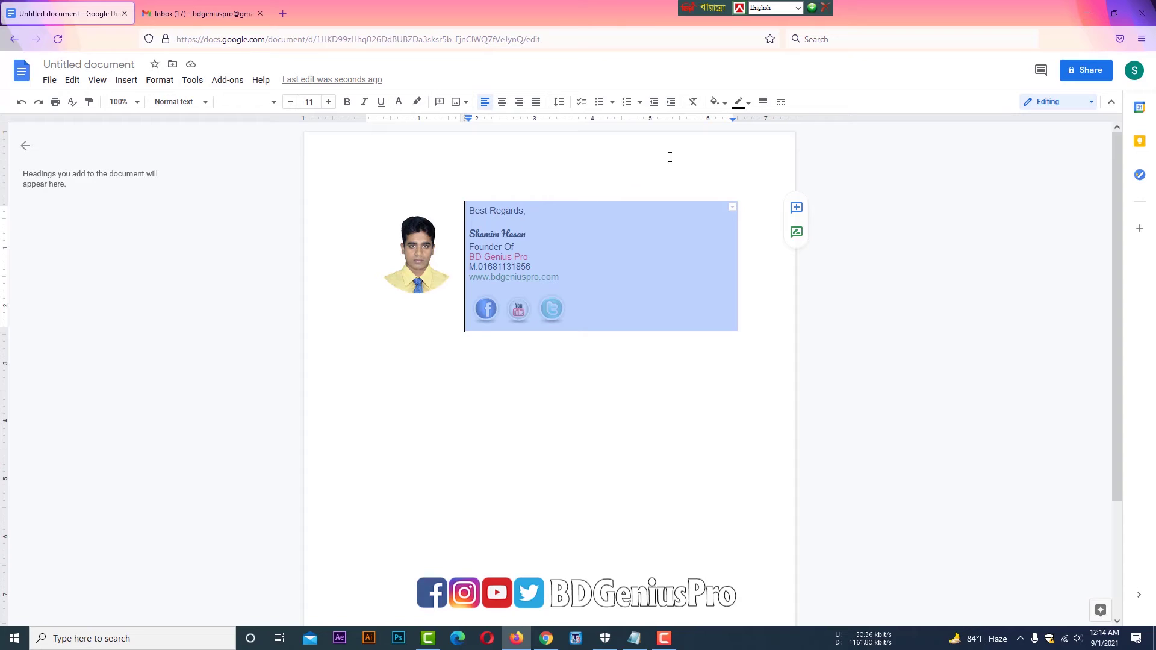
left_click(671, 104)
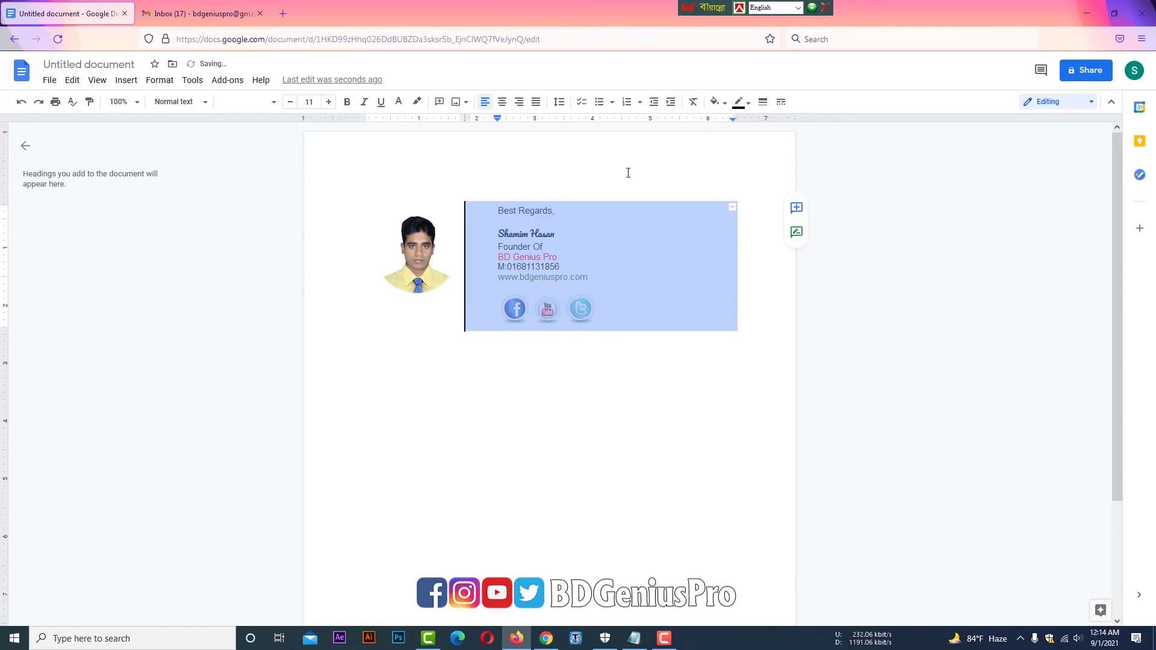
left_click(609, 190)
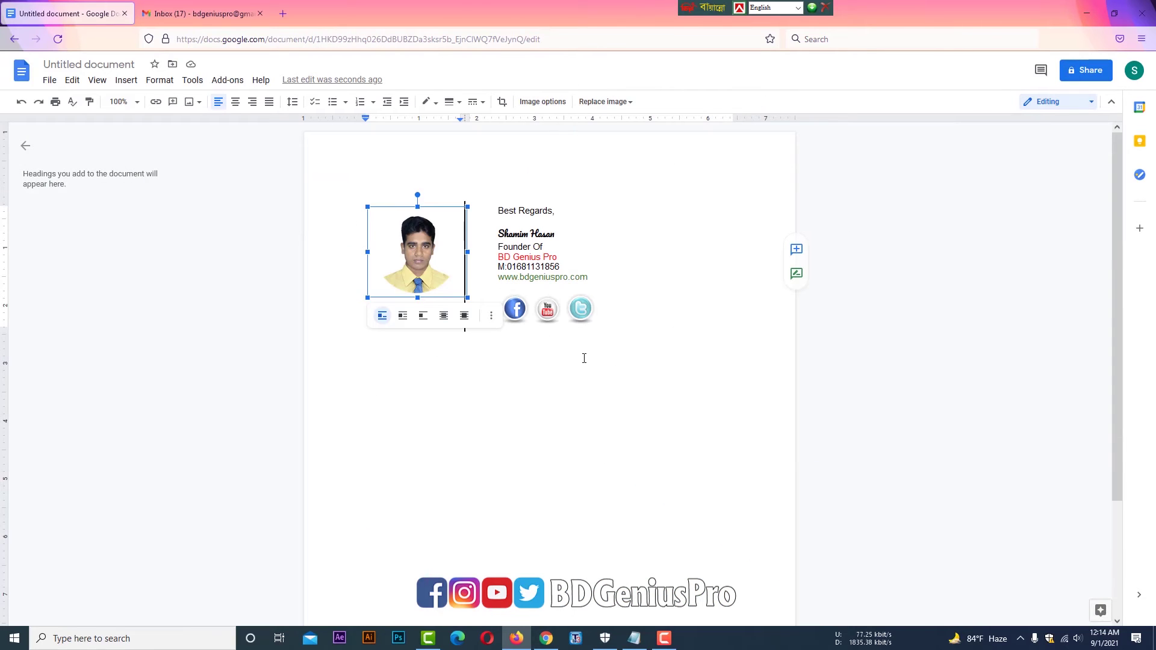
left_click(585, 358)
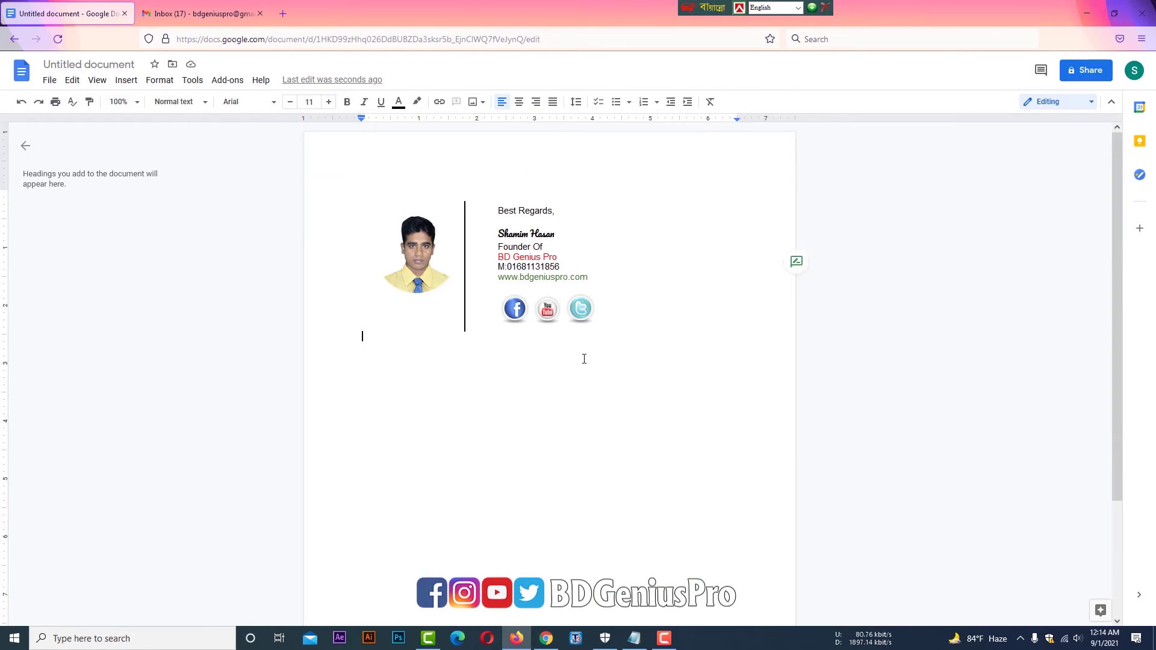
left_click(613, 268)
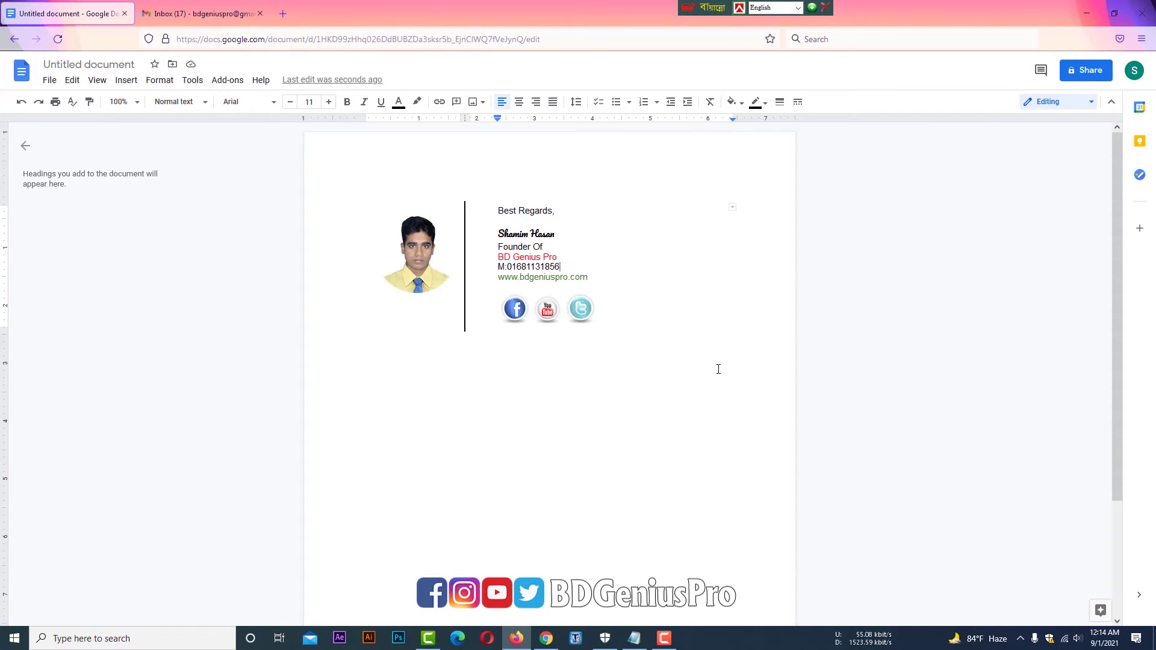
left_click(432, 254)
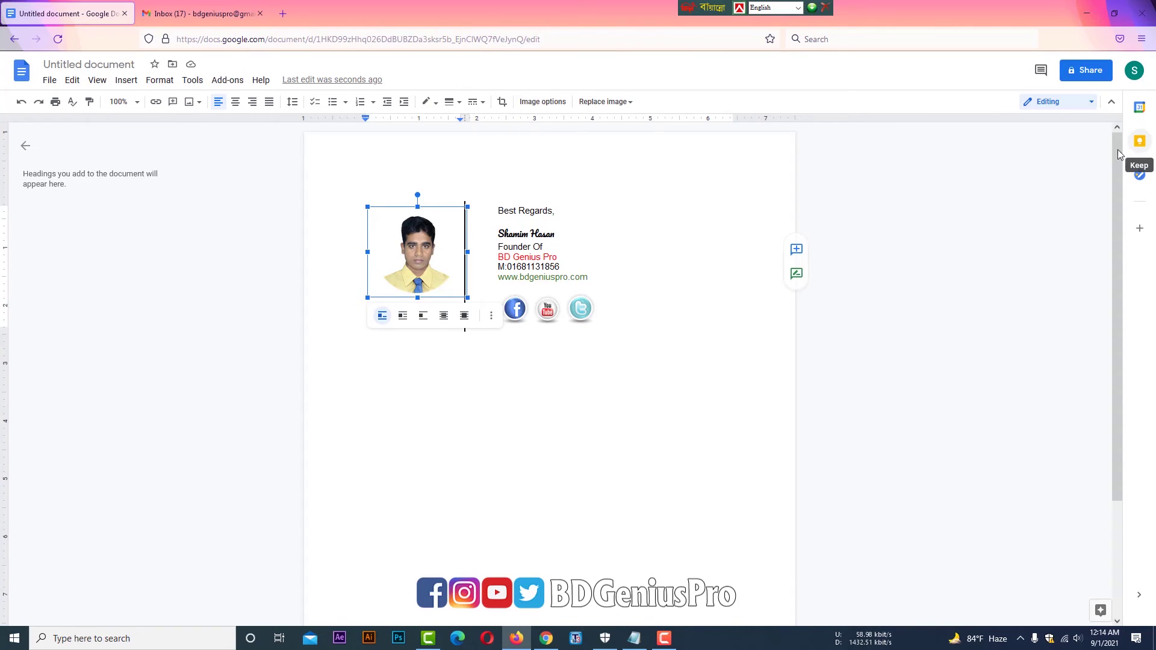
left_click(576, 381)
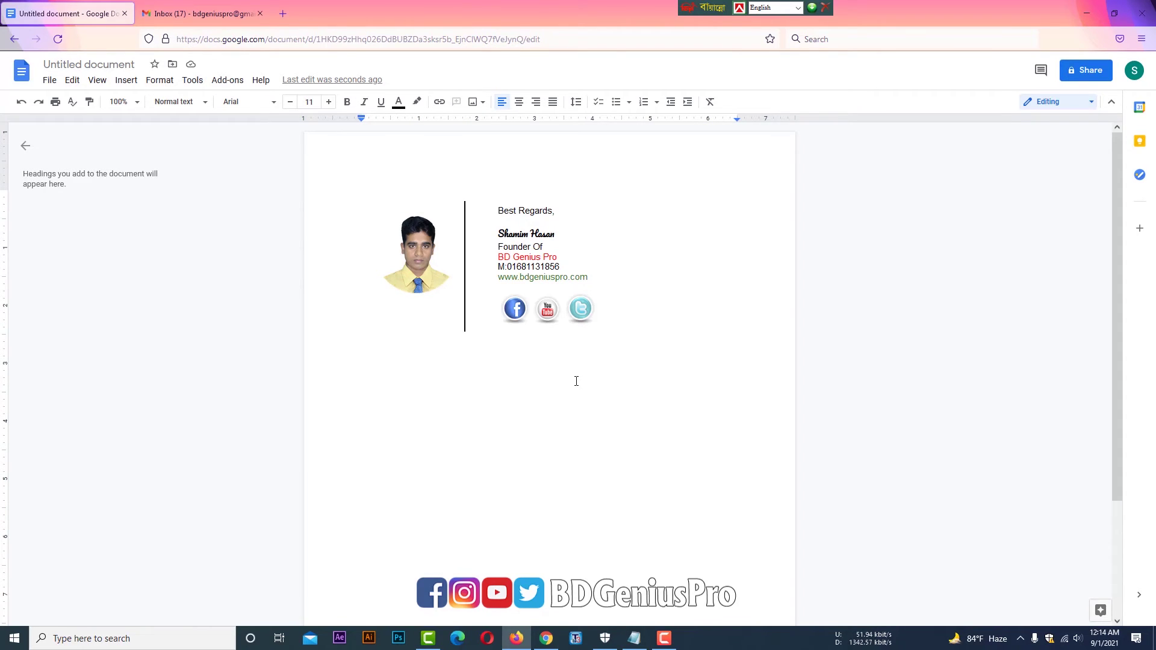
- Rename the document to 'email Signature' and switch to the Gmail inbox tab
left_click(121, 65)
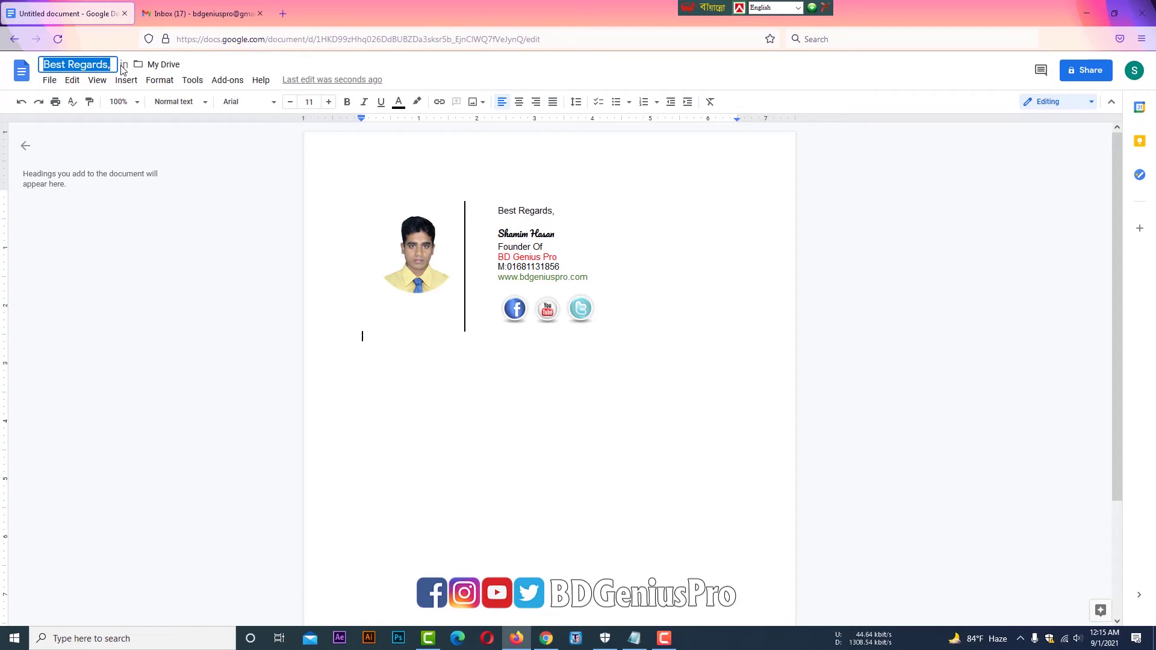
type("email ")
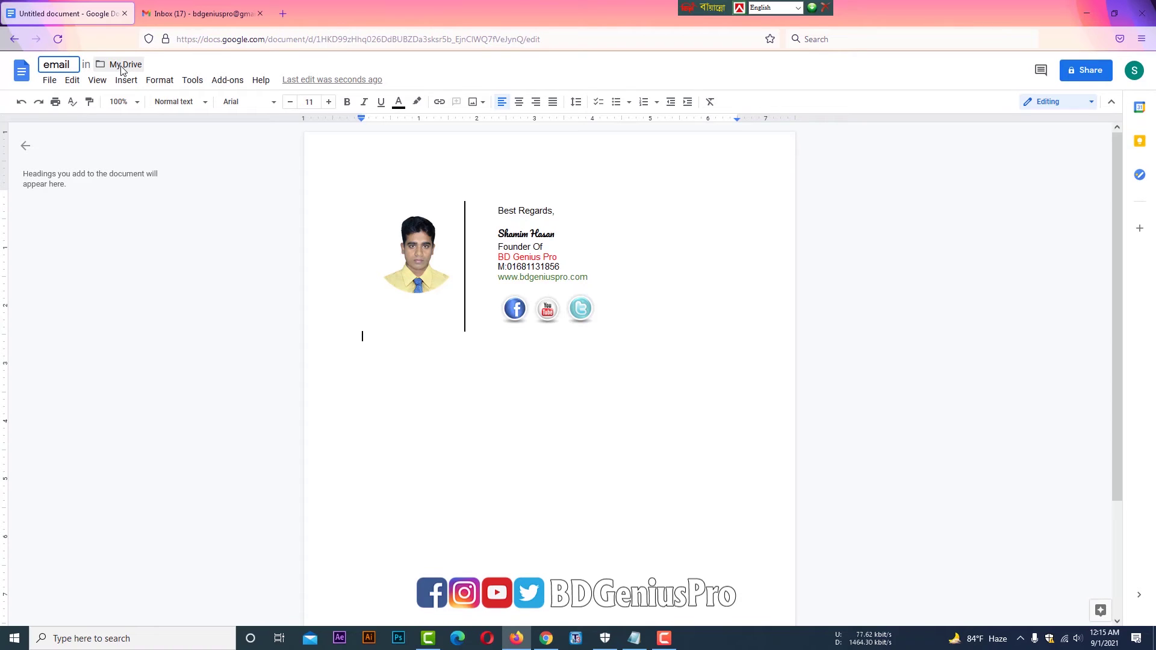
type("Signat")
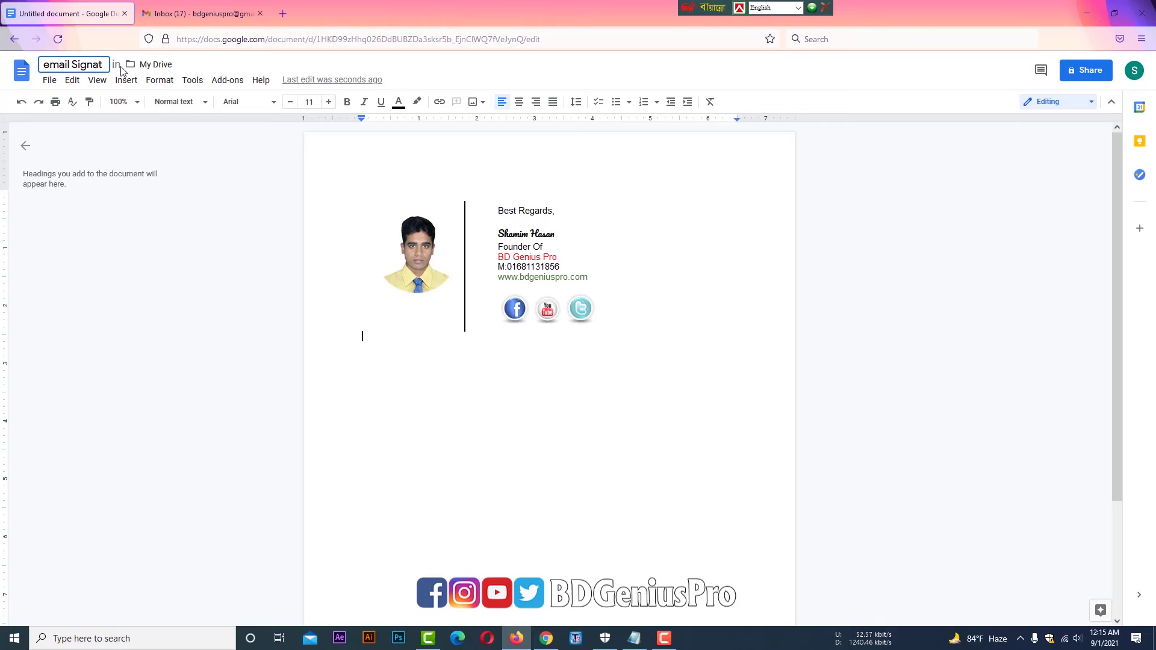
type("ure")
key("Return")
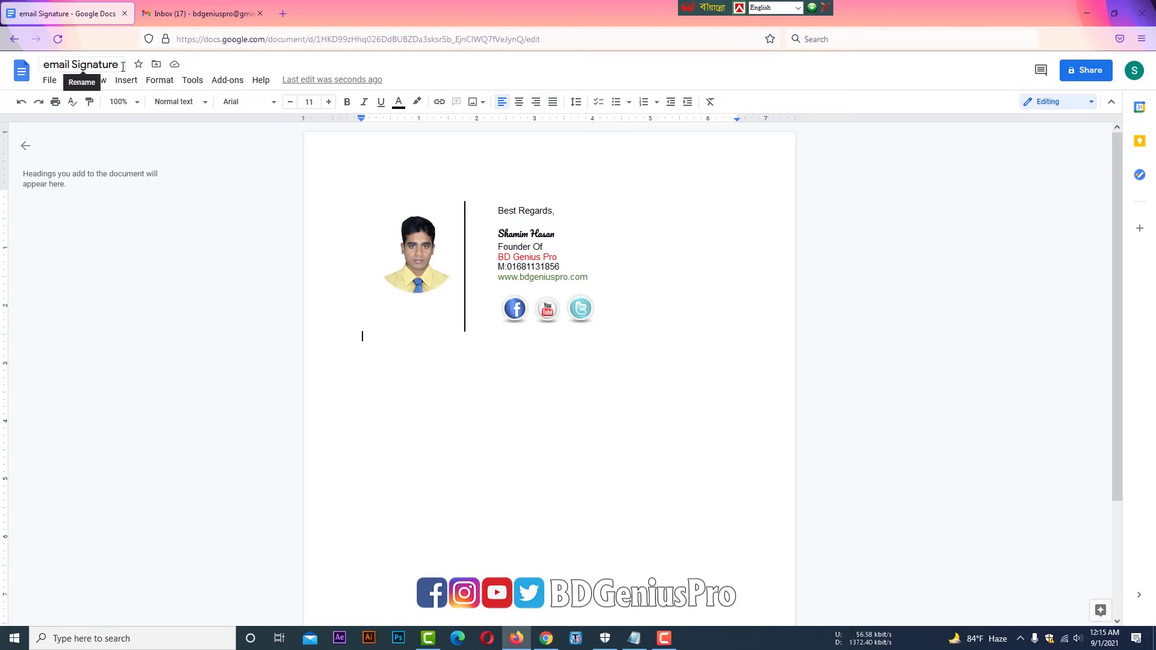
left_click(731, 312)
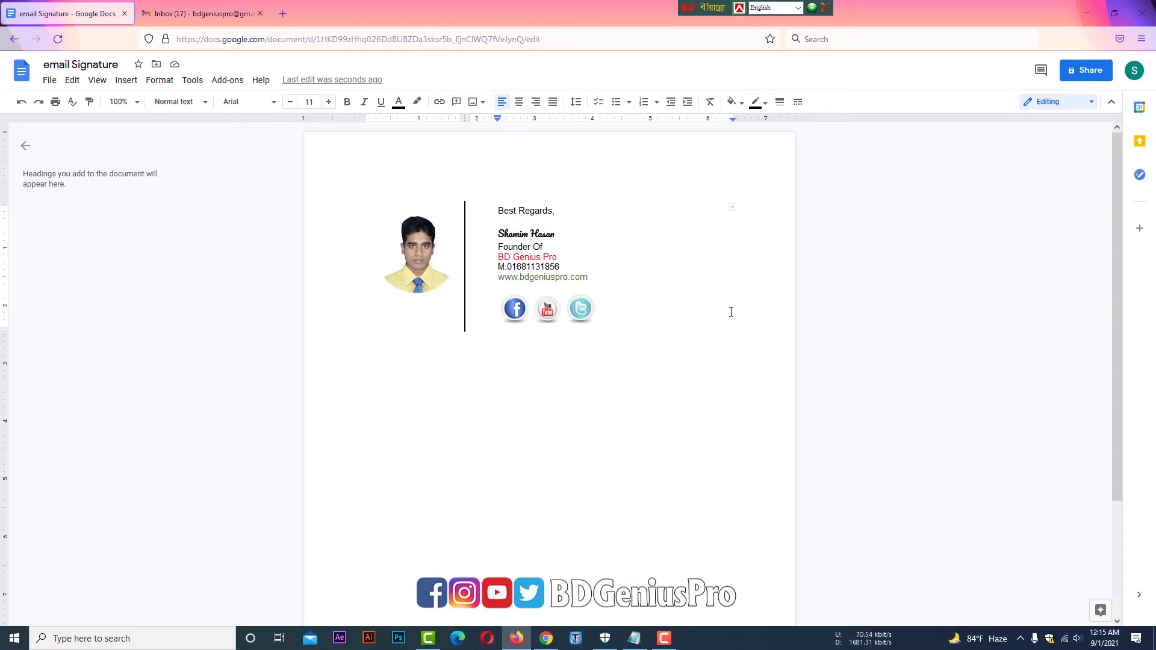
left_click(222, 10)
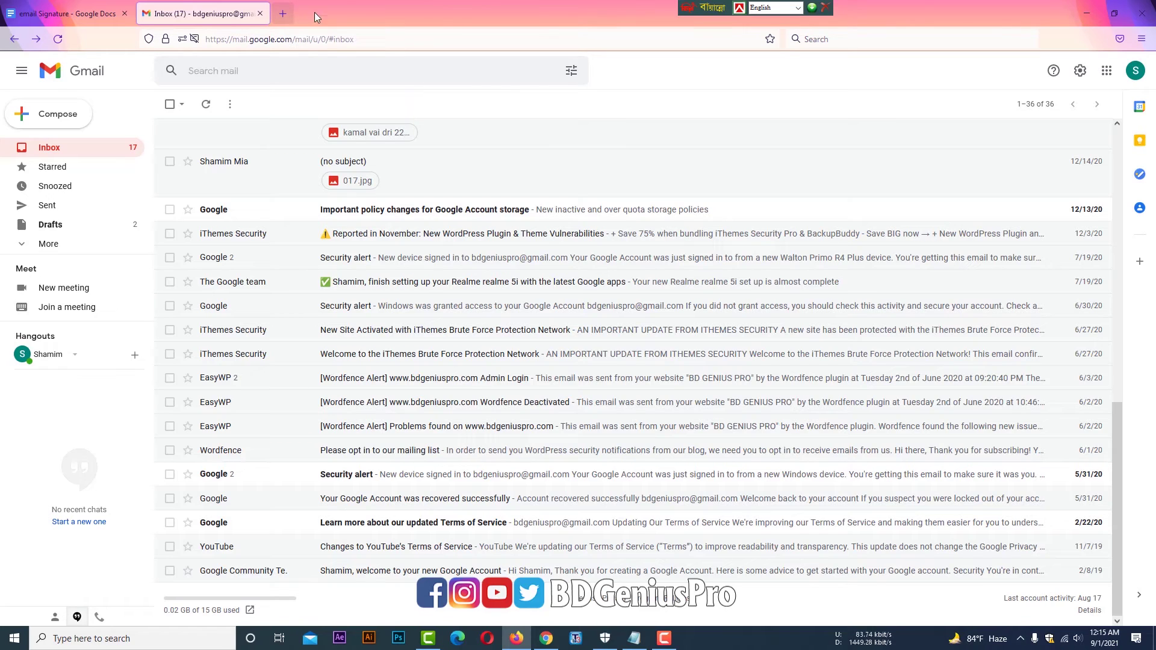
left_click(52, 118, "shift")
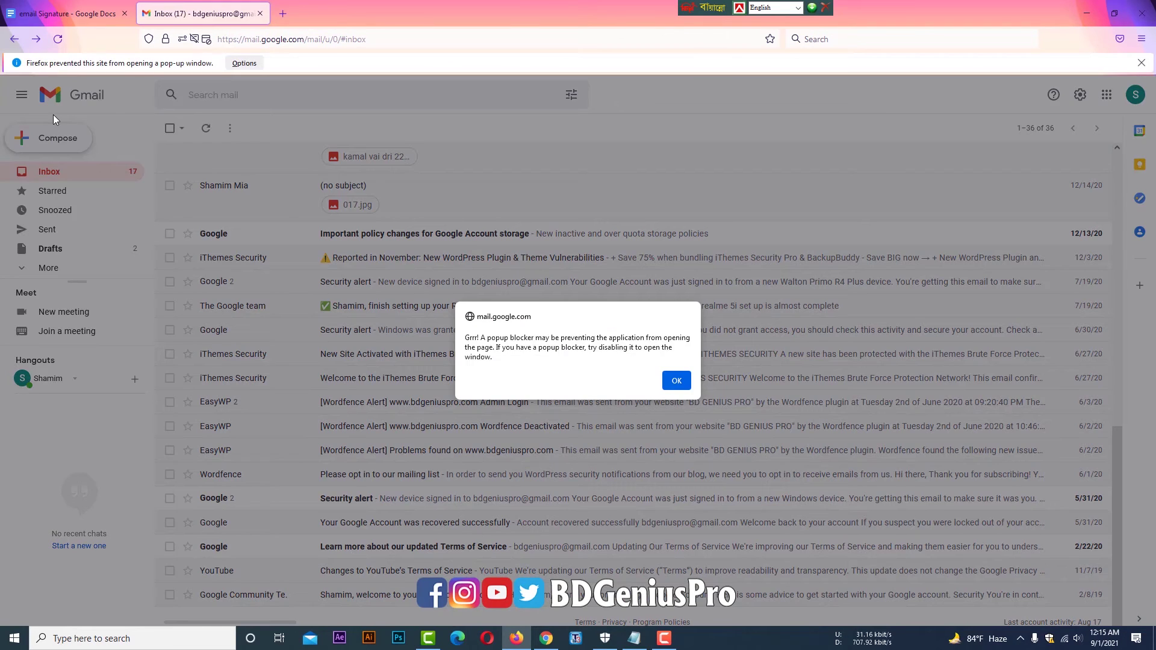
left_click(677, 380)
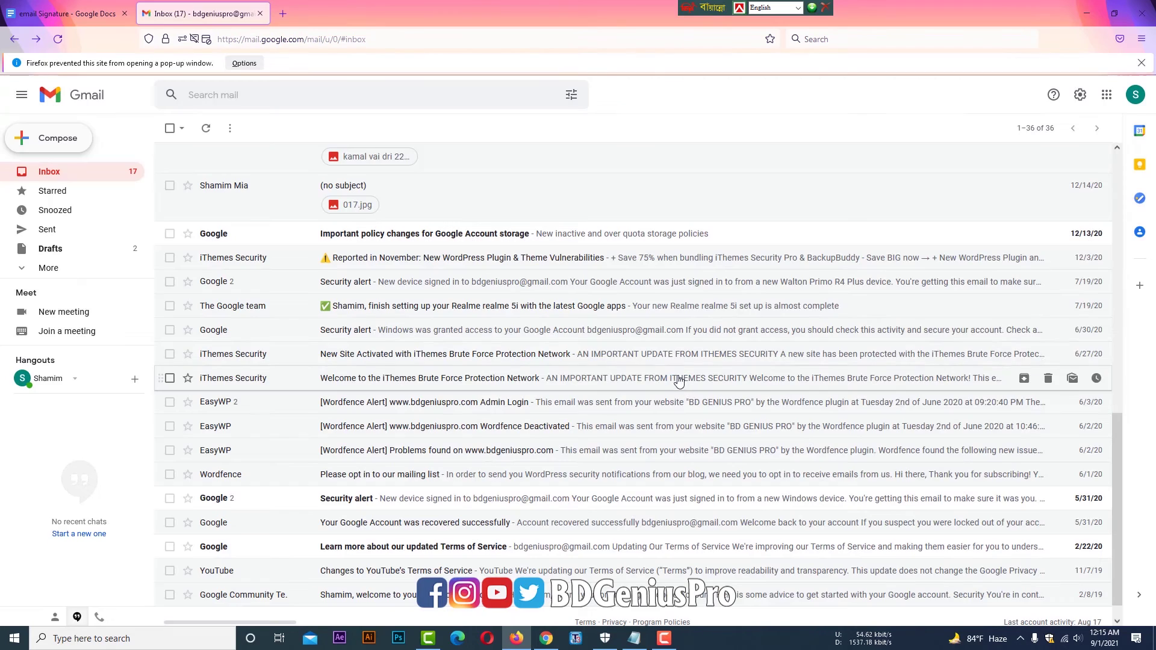
left_click(35, 142)
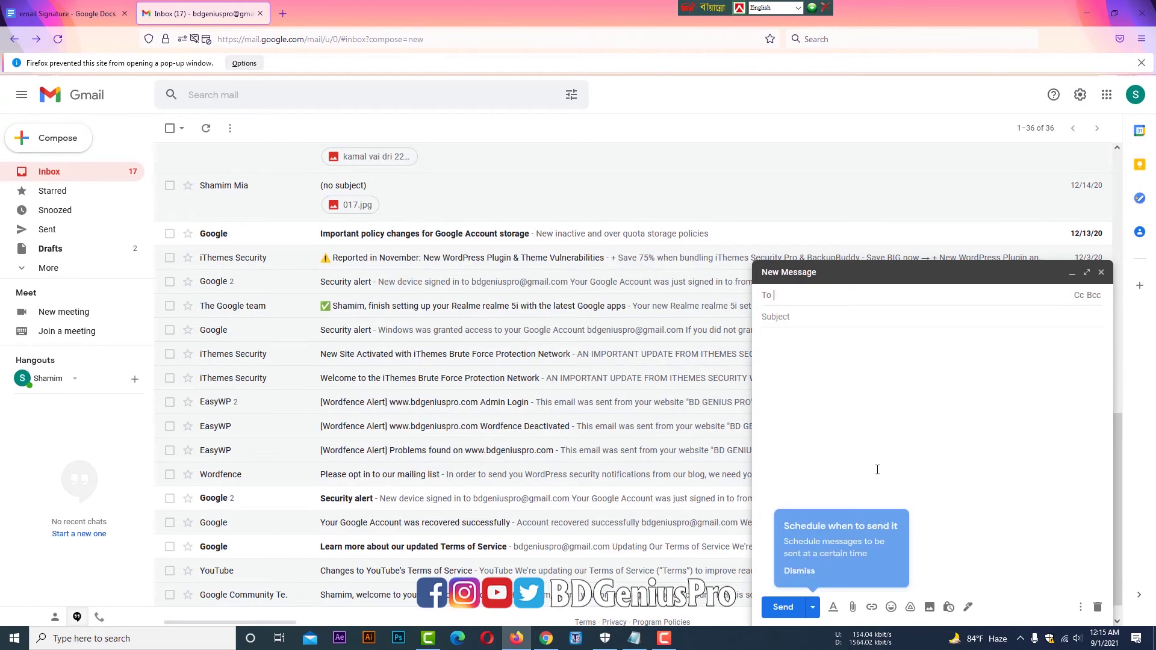
left_click(804, 496)
key("F9")
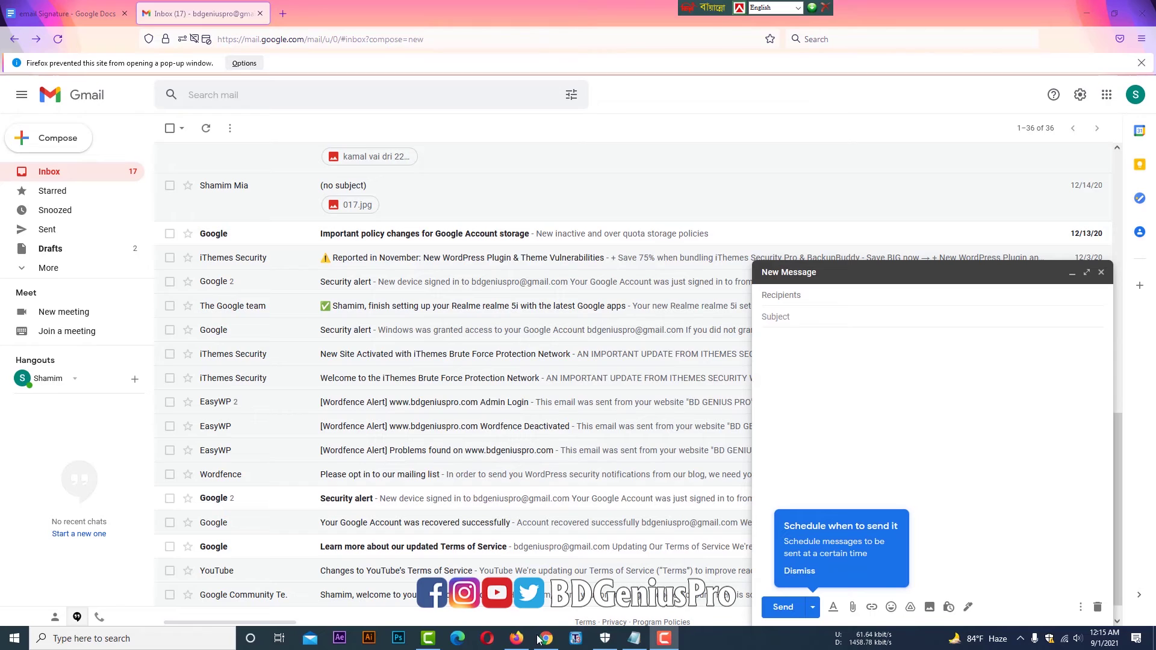
left_click(1018, 550)
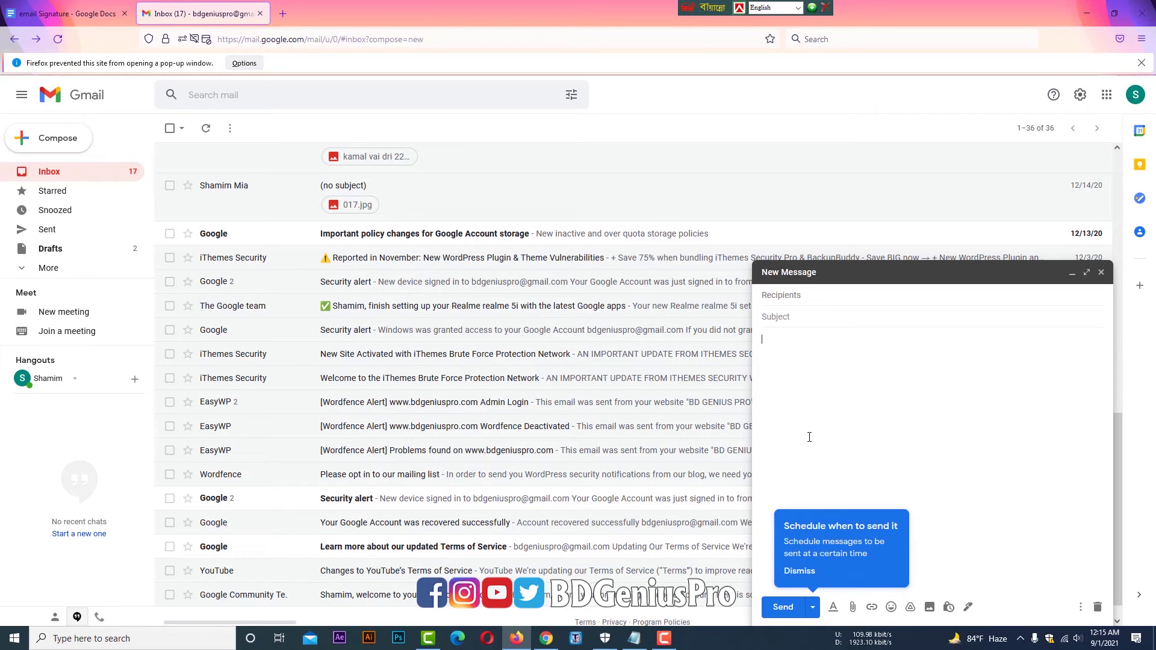
left_click(804, 572)
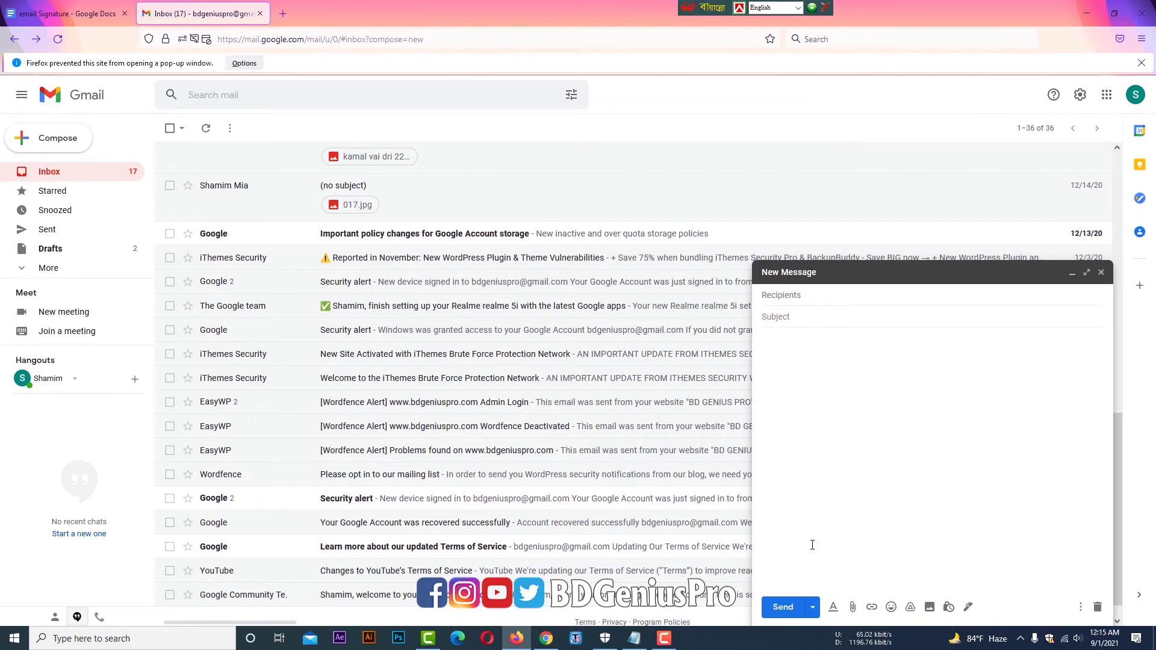
left_click(1100, 274)
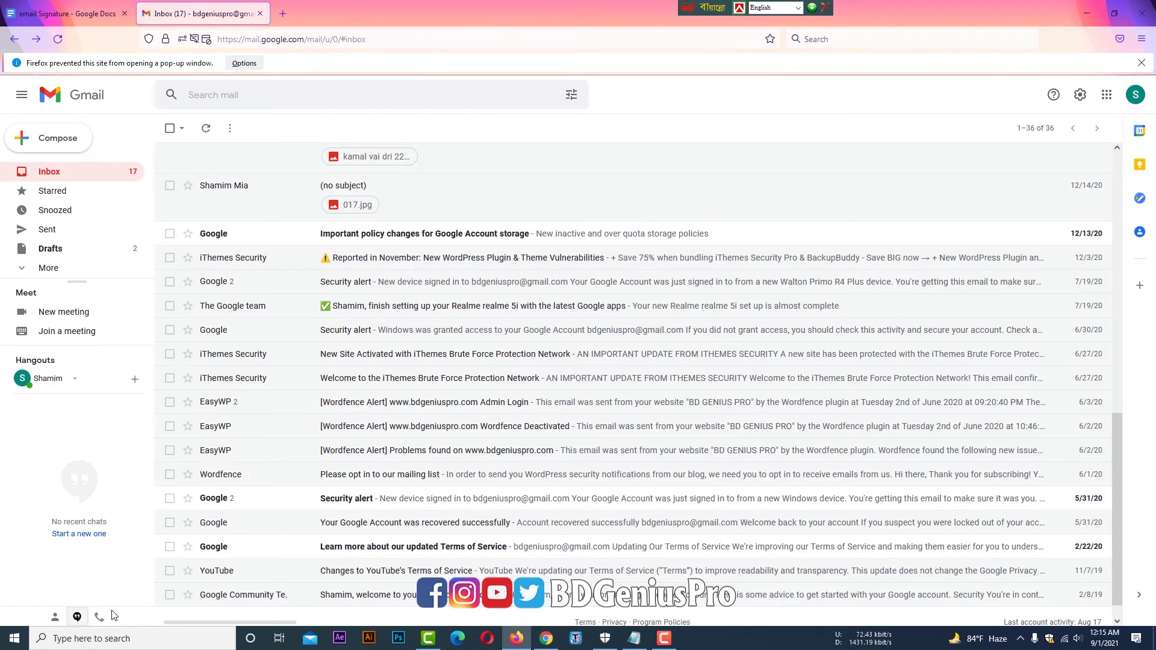
- Open the full Gmail settings page and scroll to the Signature section
left_click(1081, 96)
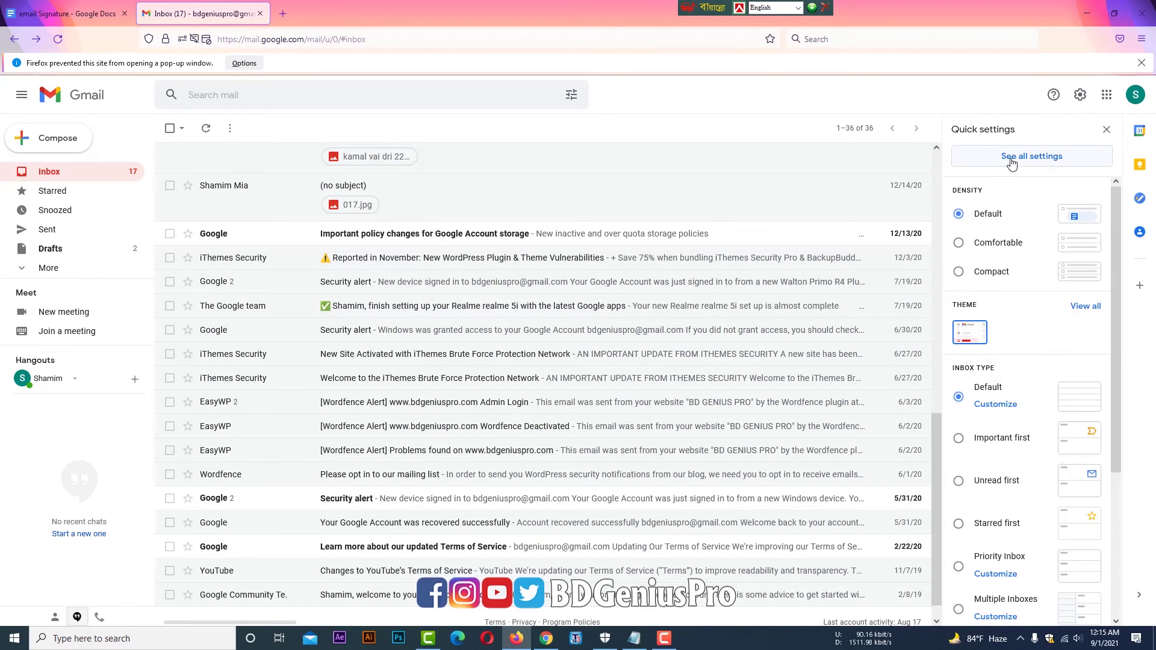
left_click(1031, 158)
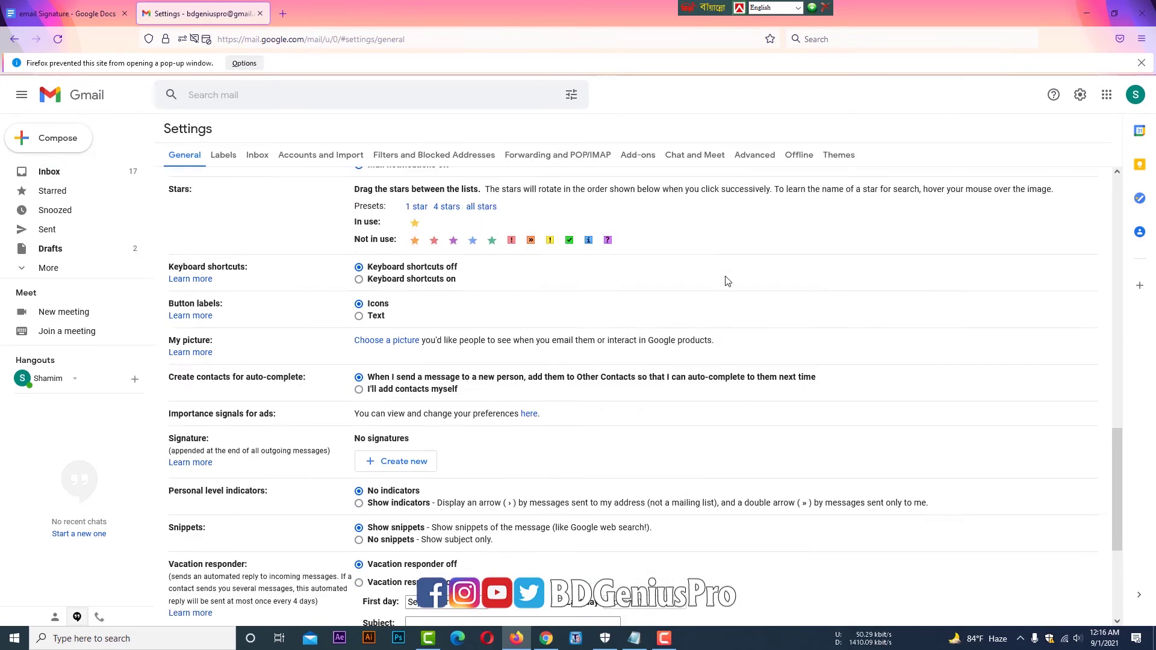
scroll(728, 281, "down", 2)
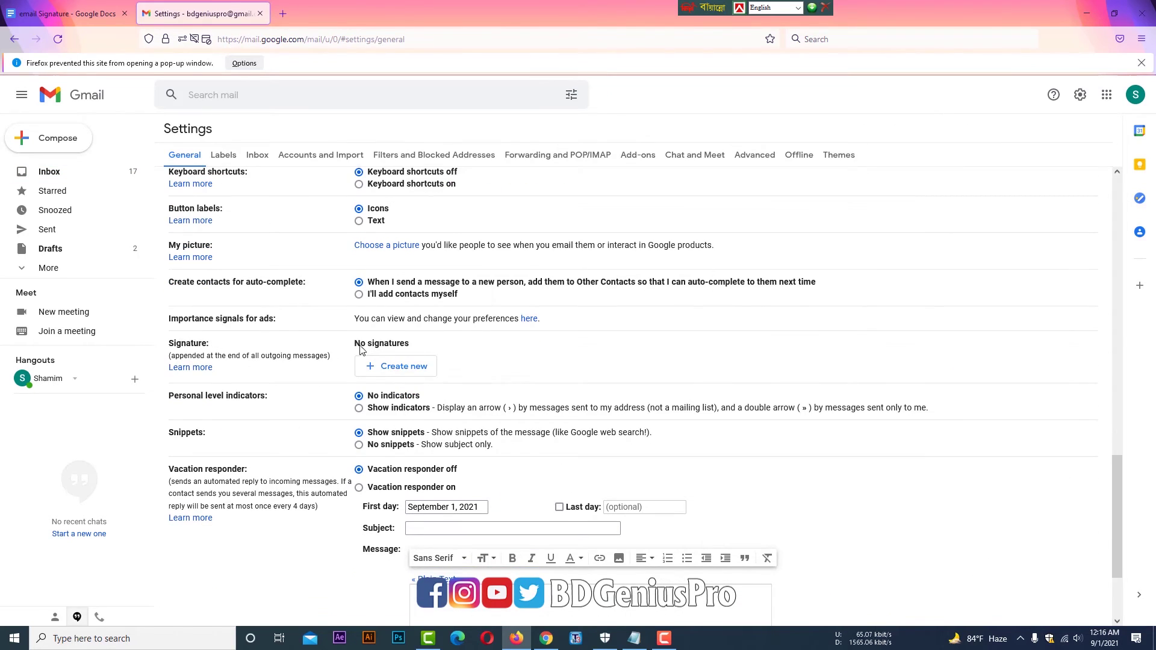
- Create a new signature named 'Email Signature'
left_click(389, 372)
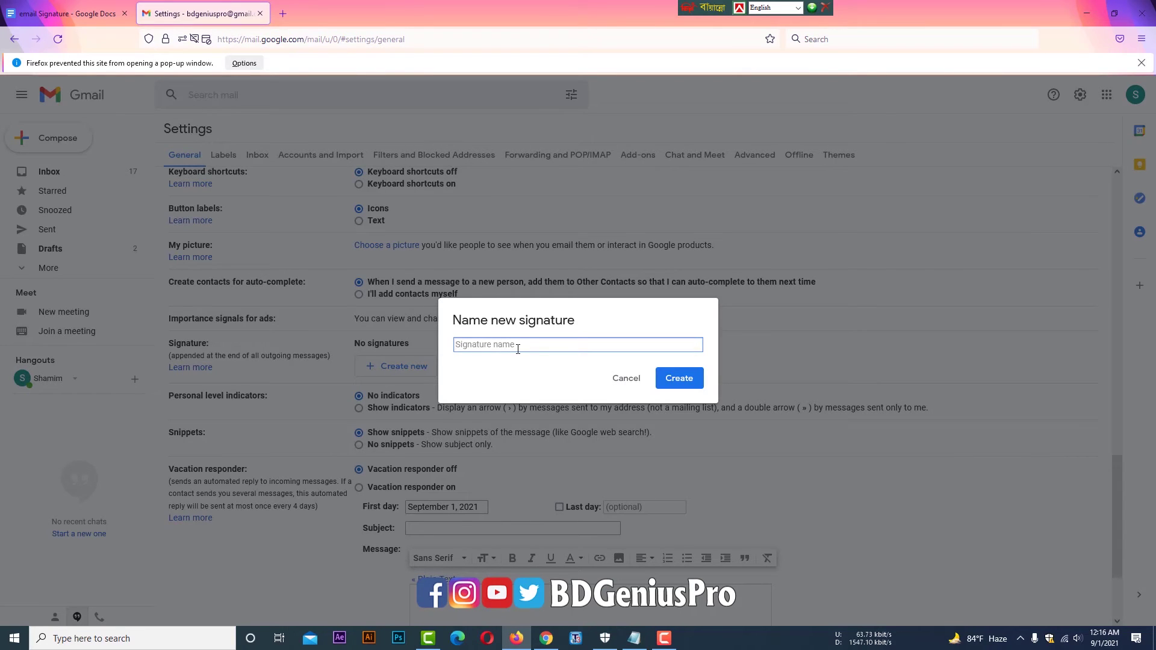
type("E")
type("maaaaa")
key("BackSpace")
key("BackSpace")
key("BackSpace")
key("BackSpace")
type("ail Signature")
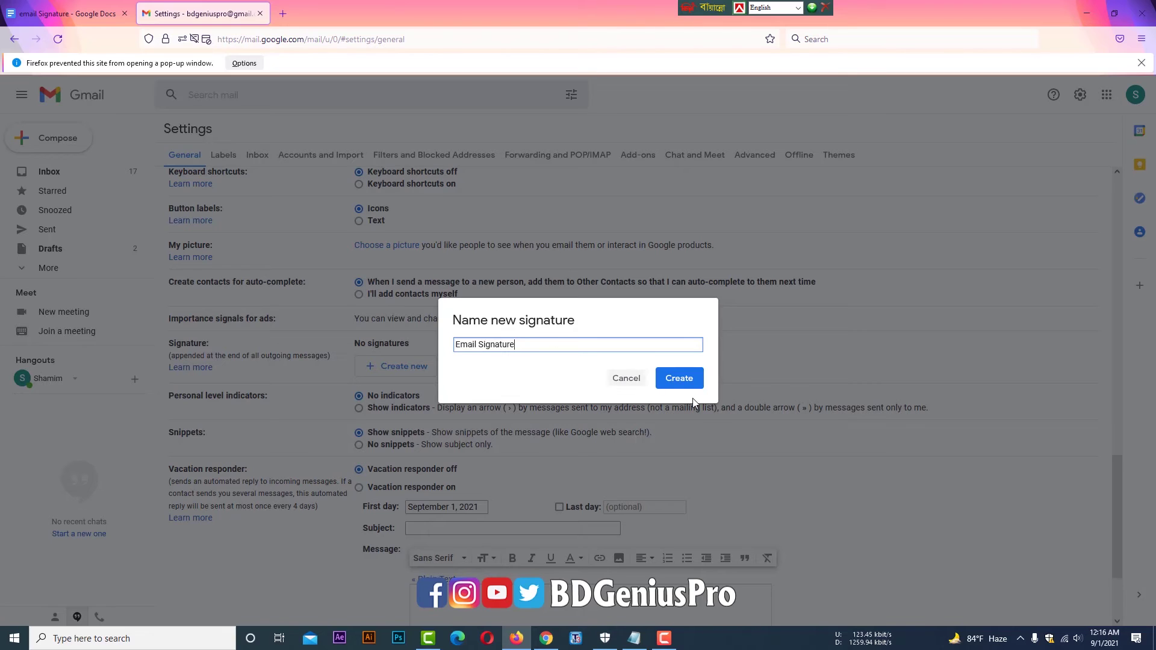
left_click(681, 383)
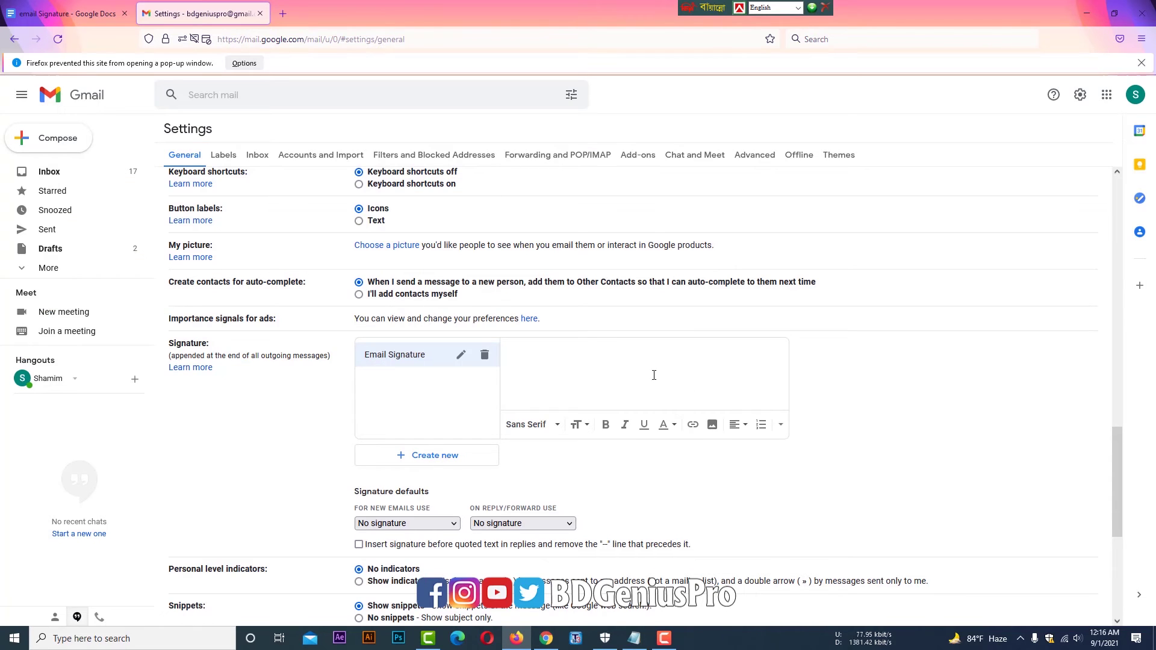
- Copy the whole signature table from Docs and paste it into Gmail's Email Signature editor
left_click(61, 13)
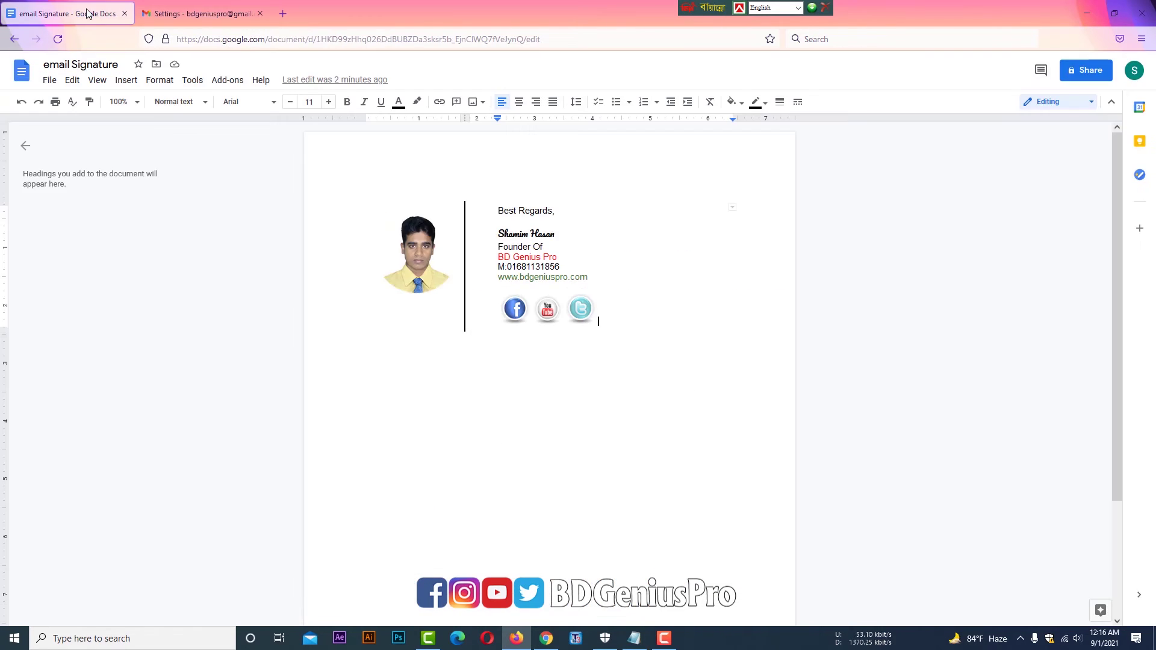
left_click(382, 208)
left_click(381, 192)
key("ctrl+a")
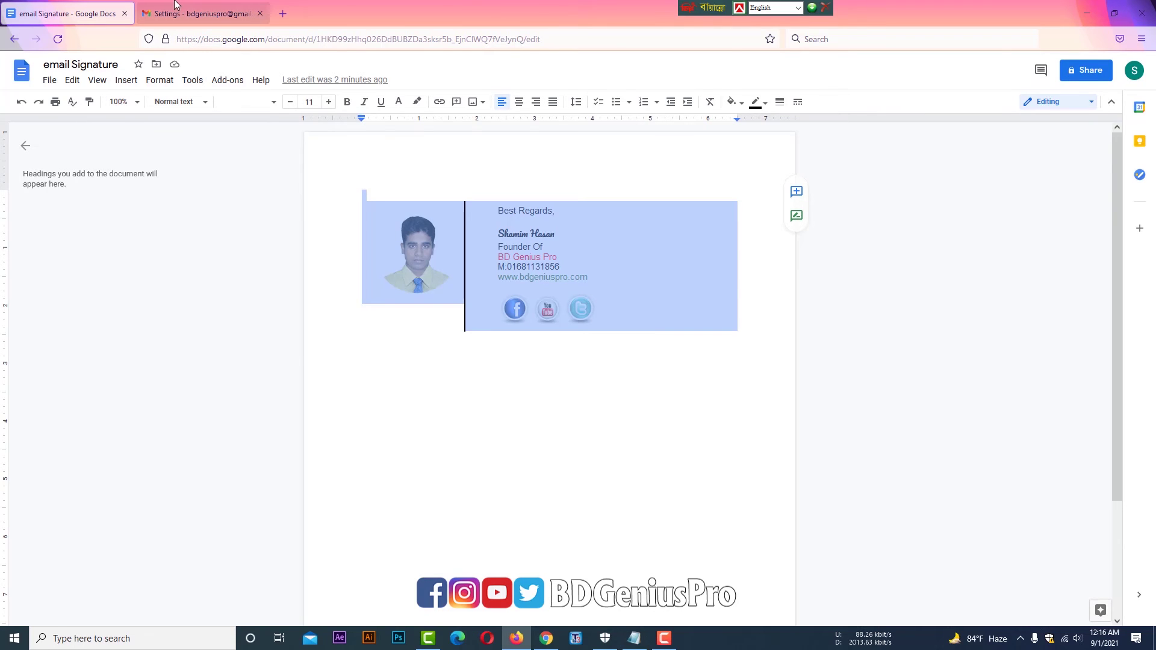
left_click(198, 14)
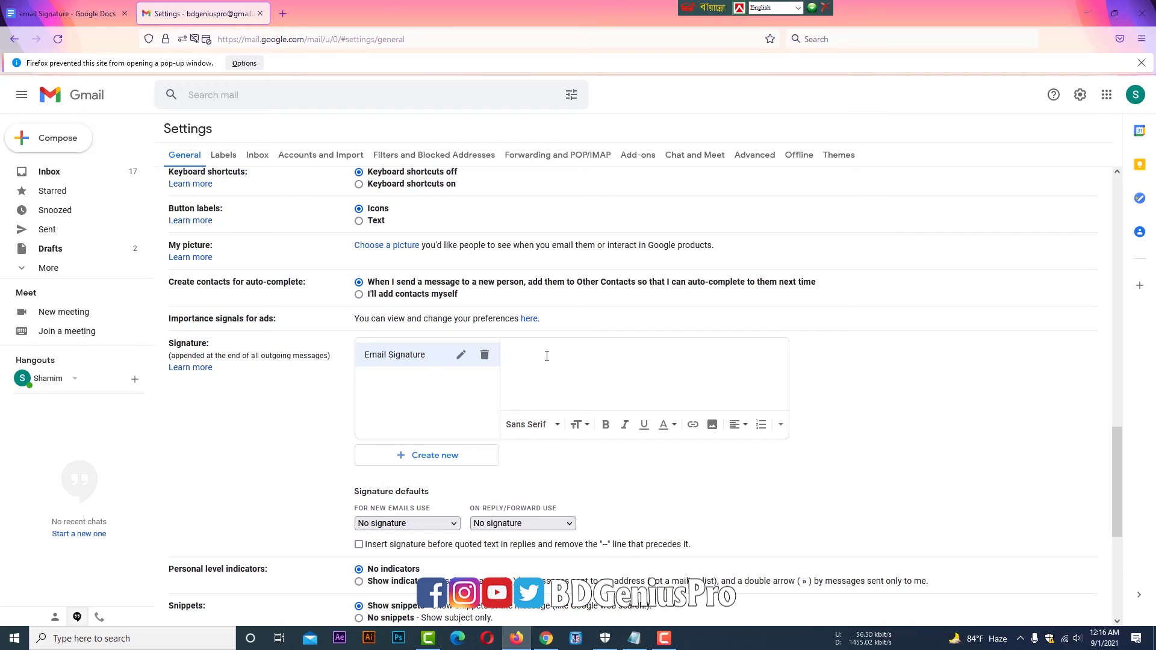
key("ctrl+v")
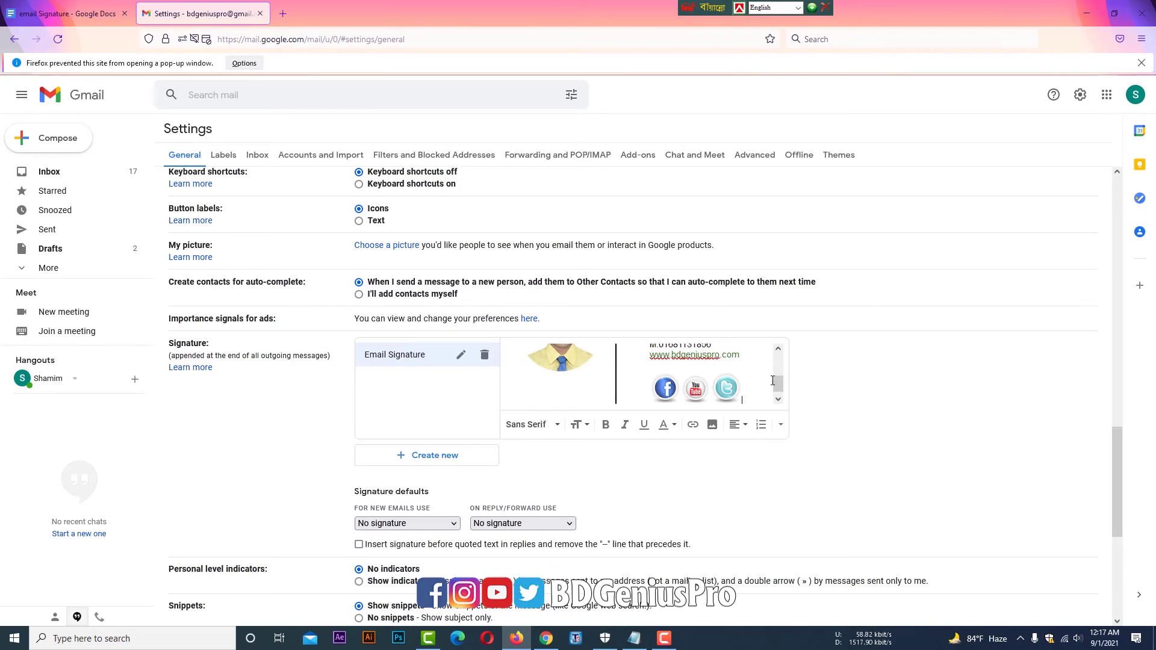
mouse_move(782, 384)
left_mouse_down()
mouse_move(780, 360)
mouse_move(781, 385)
left_mouse_up()
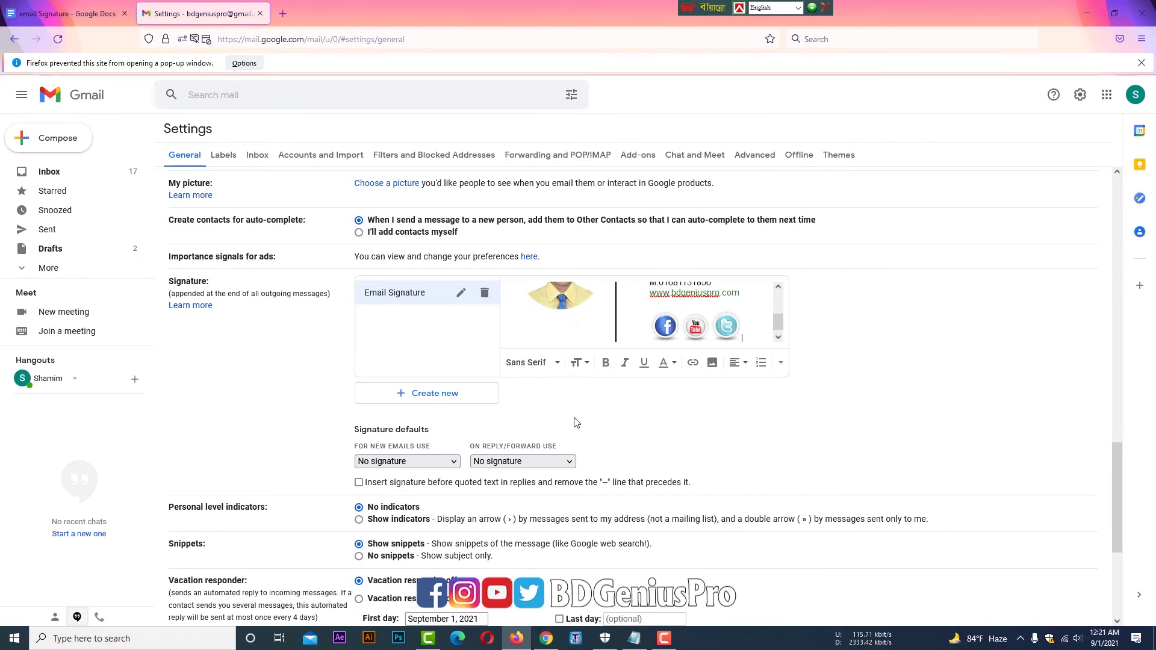
- Set Email Signature as default for new emails and replies/forwards, then save changes
scroll(584, 419, "down", 2)
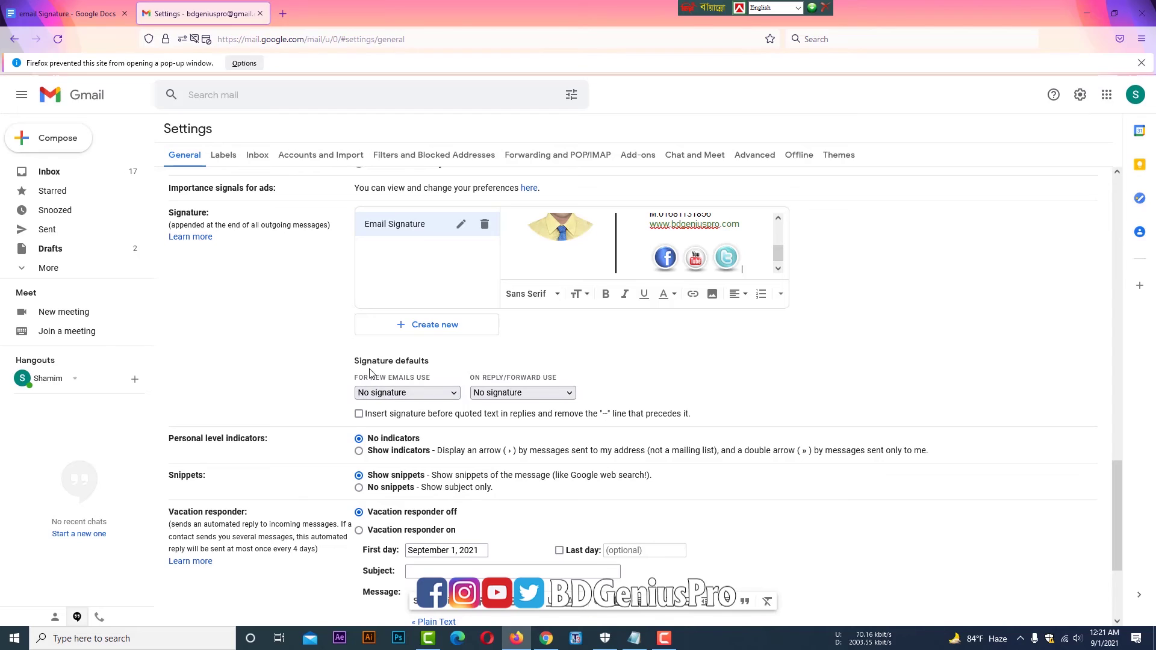
left_click(398, 392)
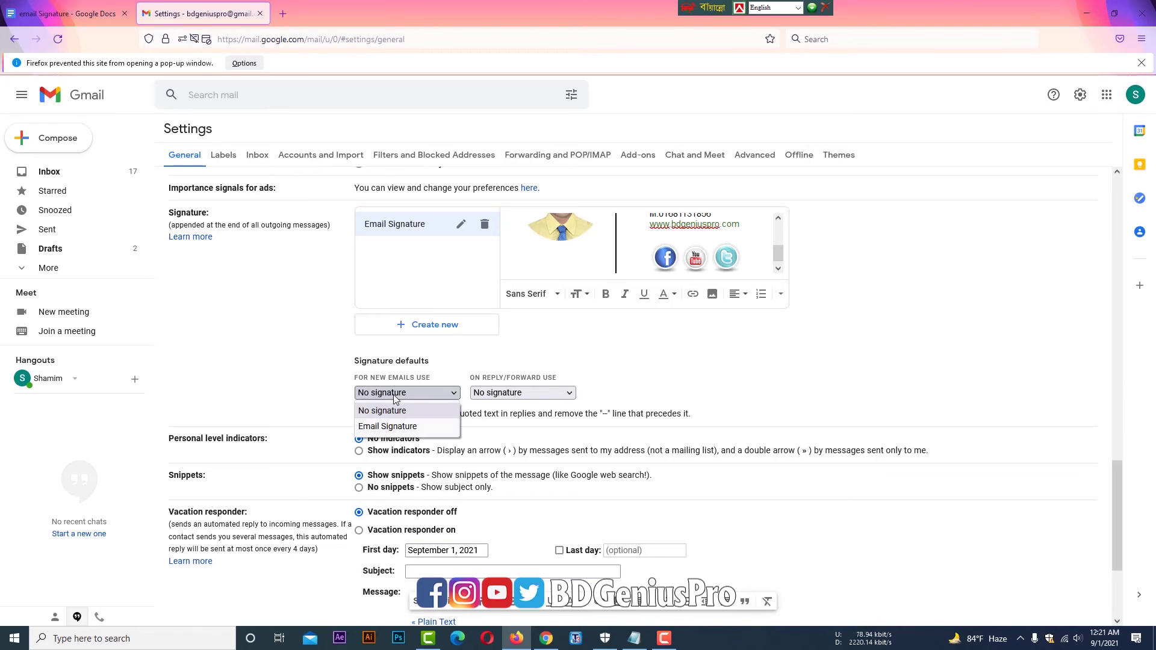
left_click(393, 425)
left_click(488, 393)
left_click(500, 426)
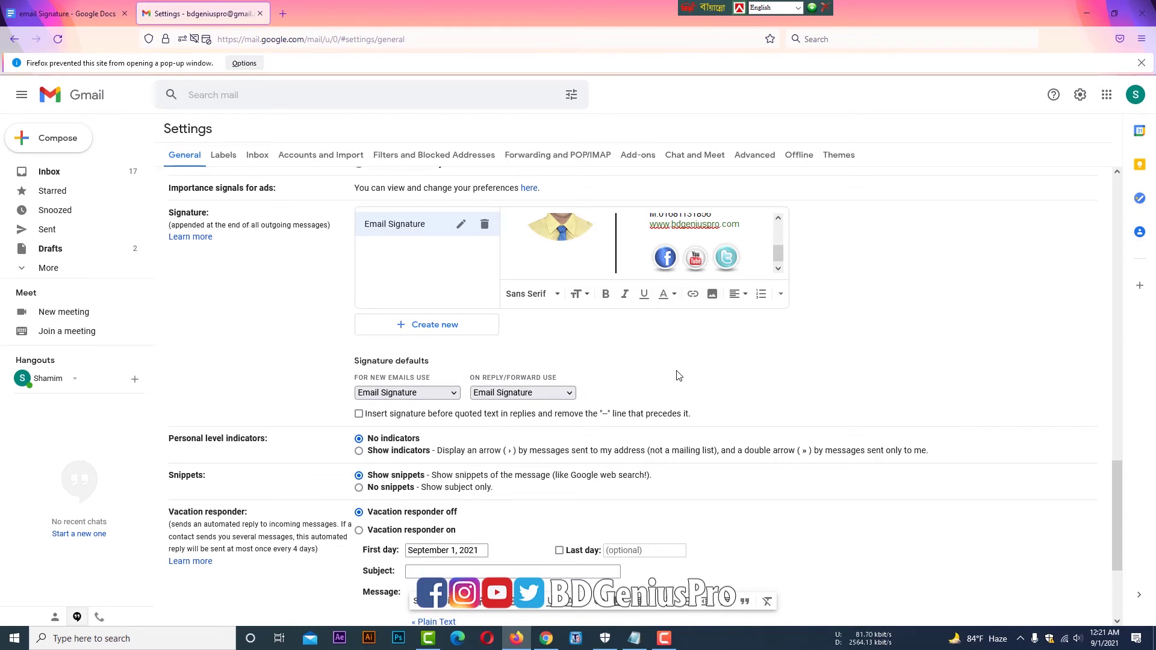
scroll(679, 375, "down", 3)
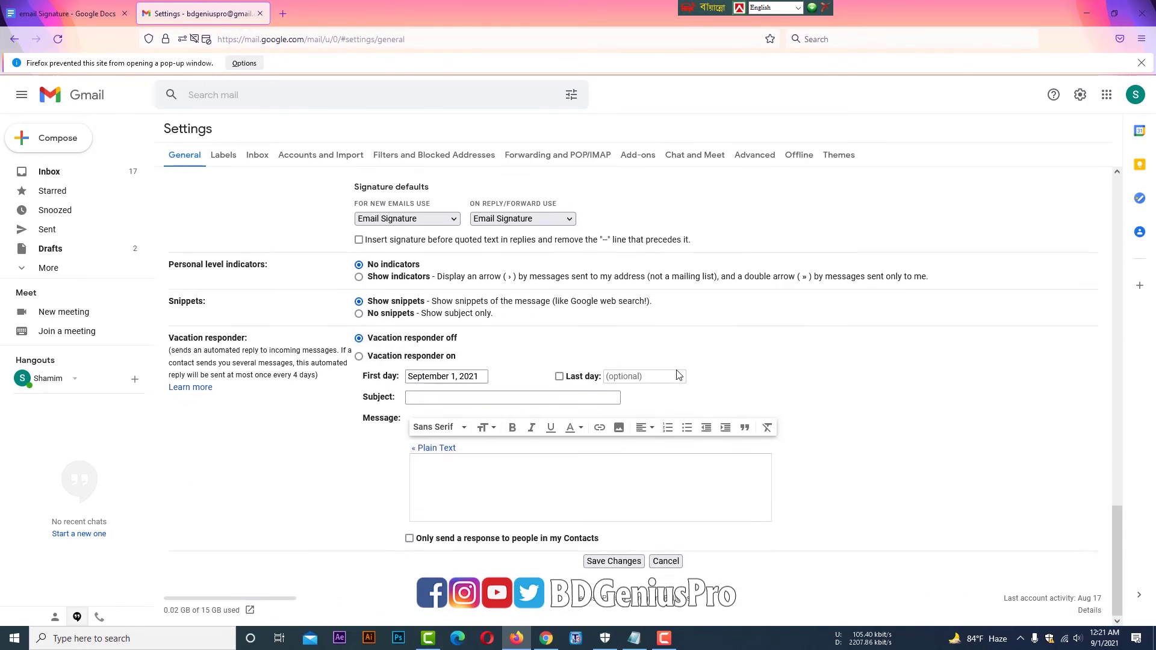
left_click(599, 563)
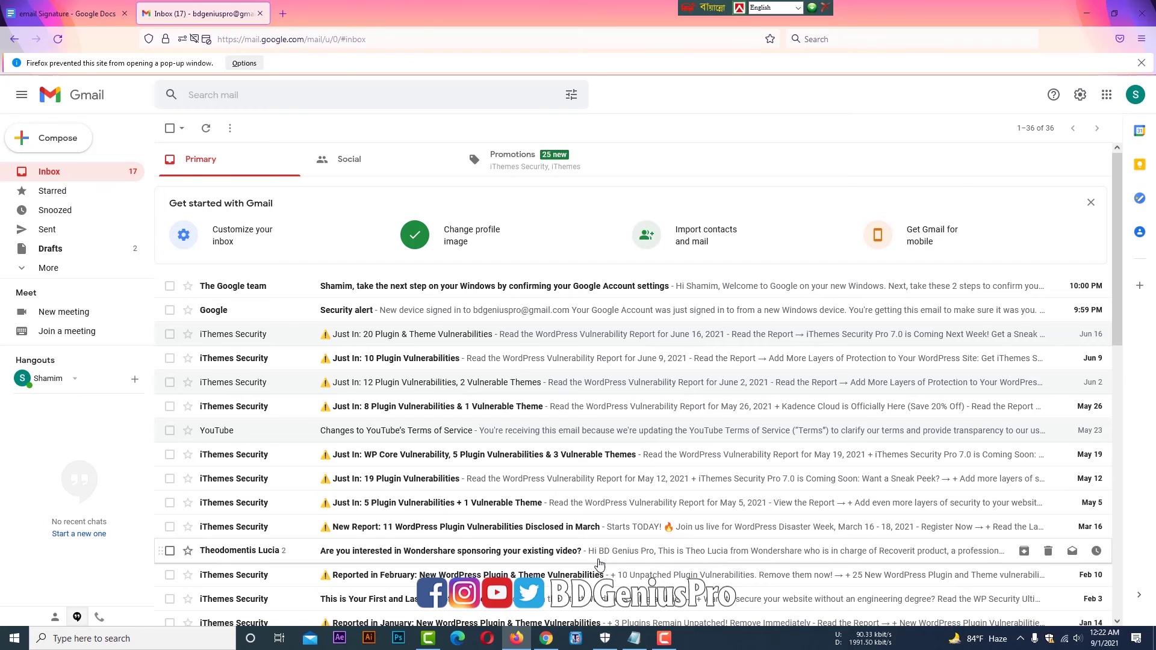
- Send a new email to the recipient's address with subject 'test' and body 'test email'
left_click(53, 144)
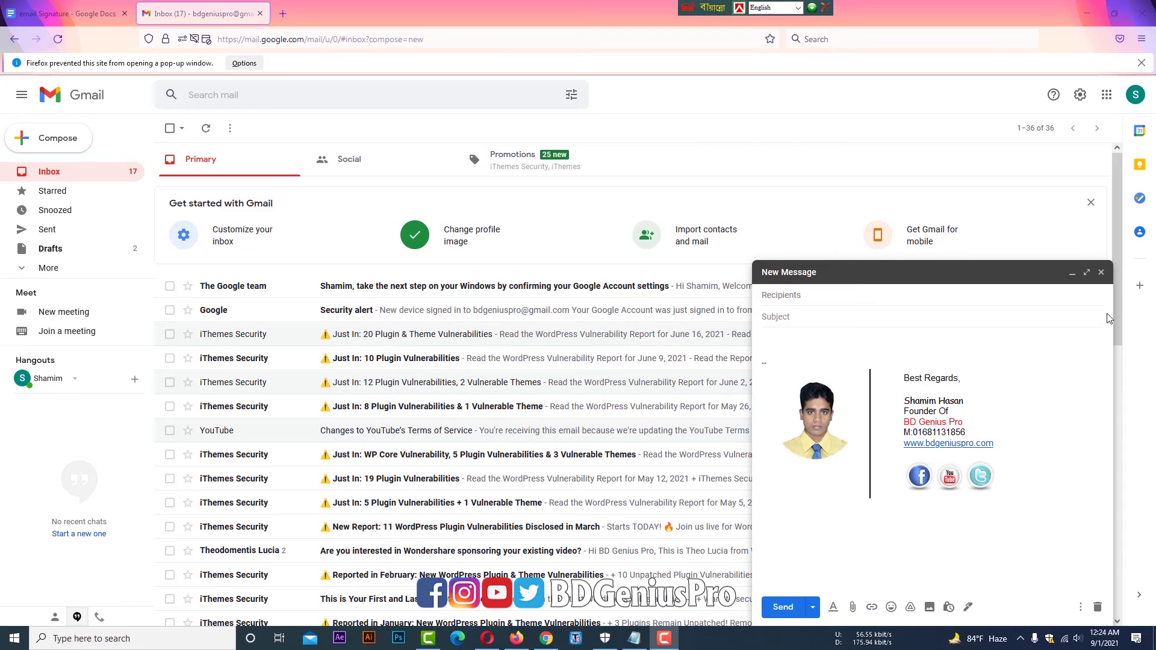
left_click(871, 298)
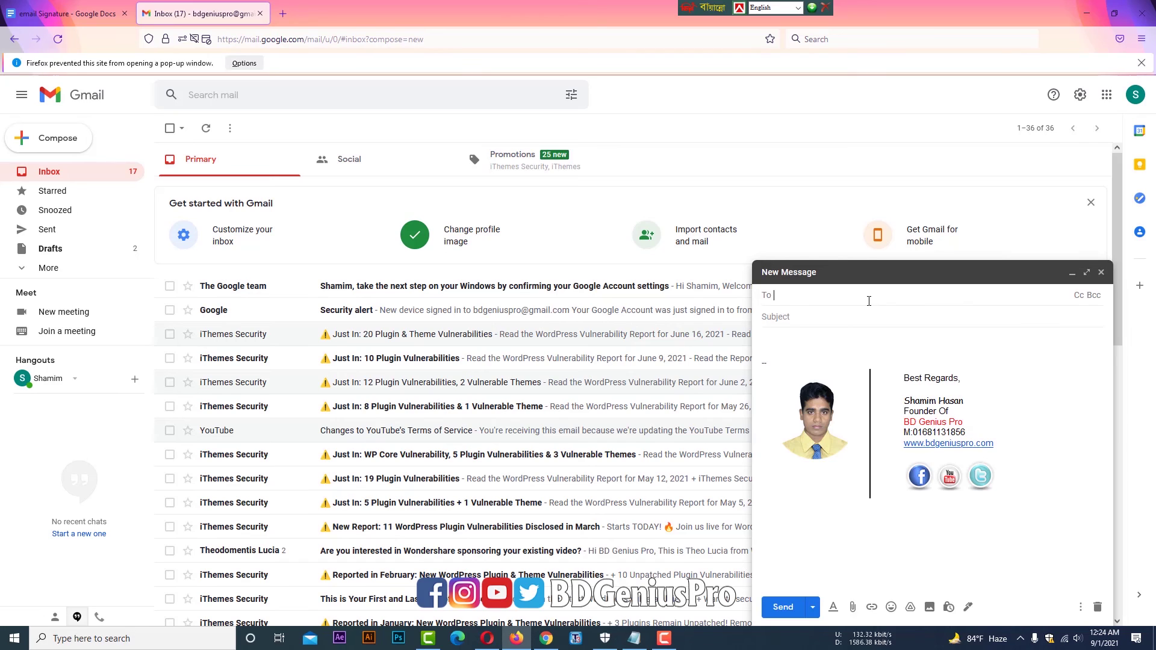
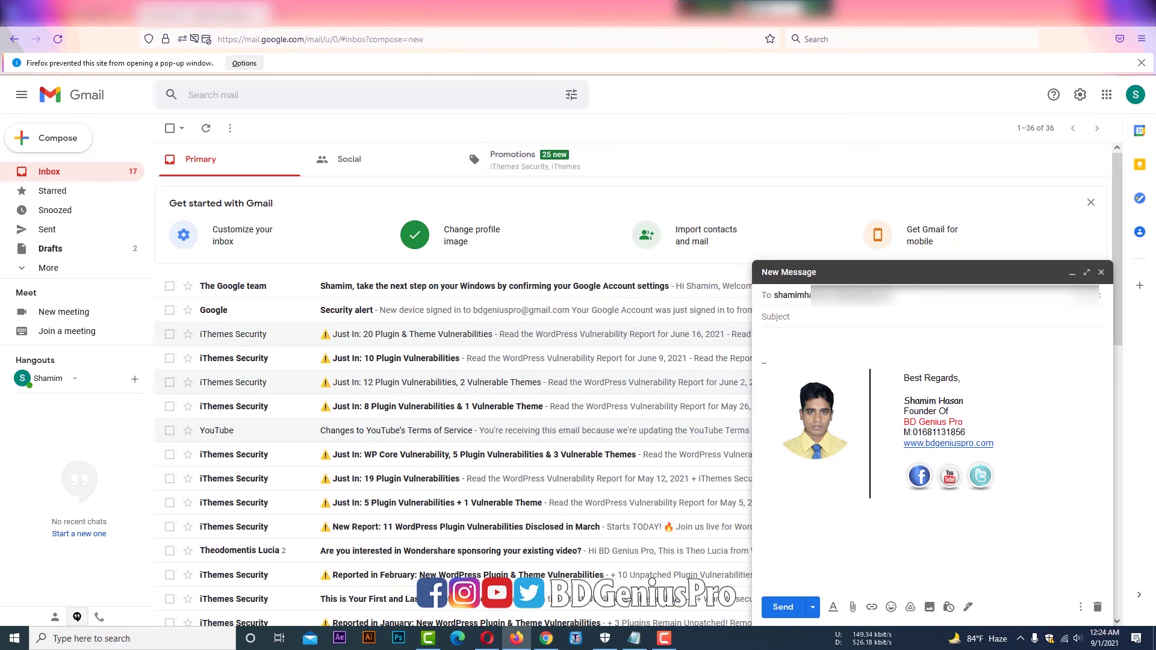
left_click(862, 314)
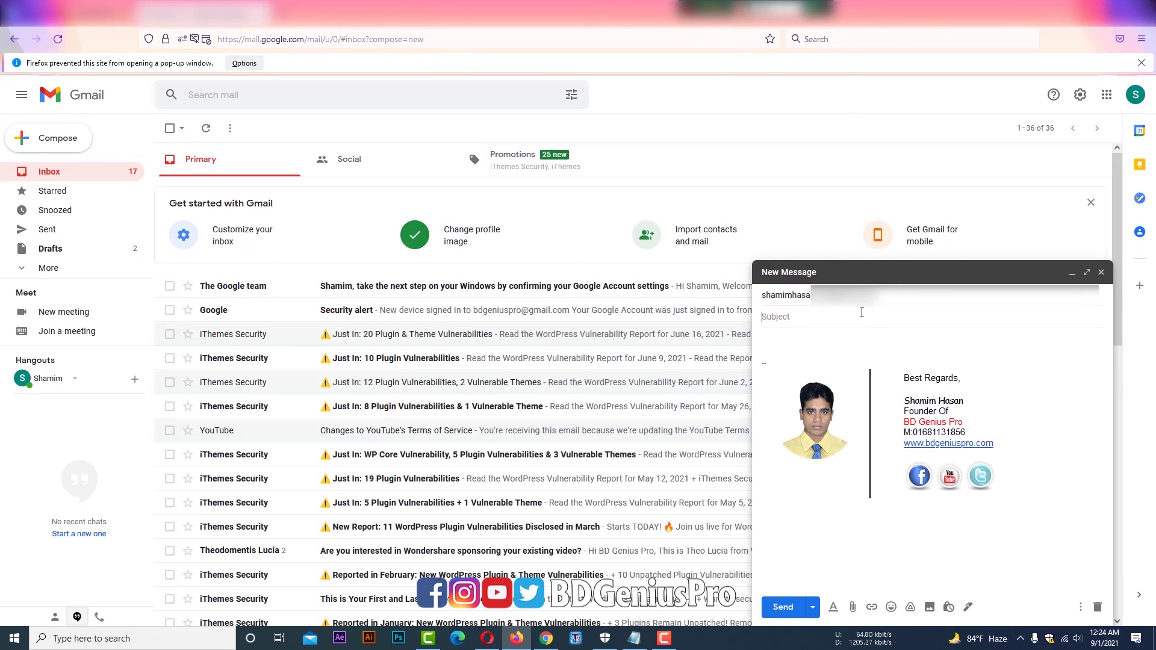
type("test")
left_click(820, 339)
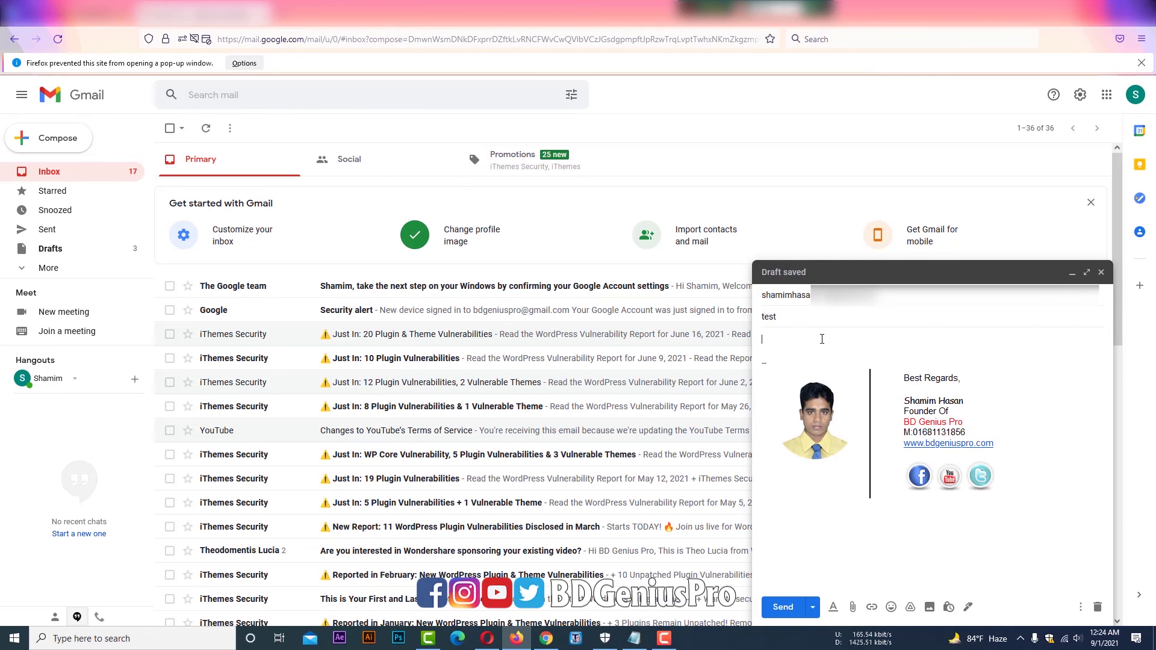
type("testremail")
key("Return")
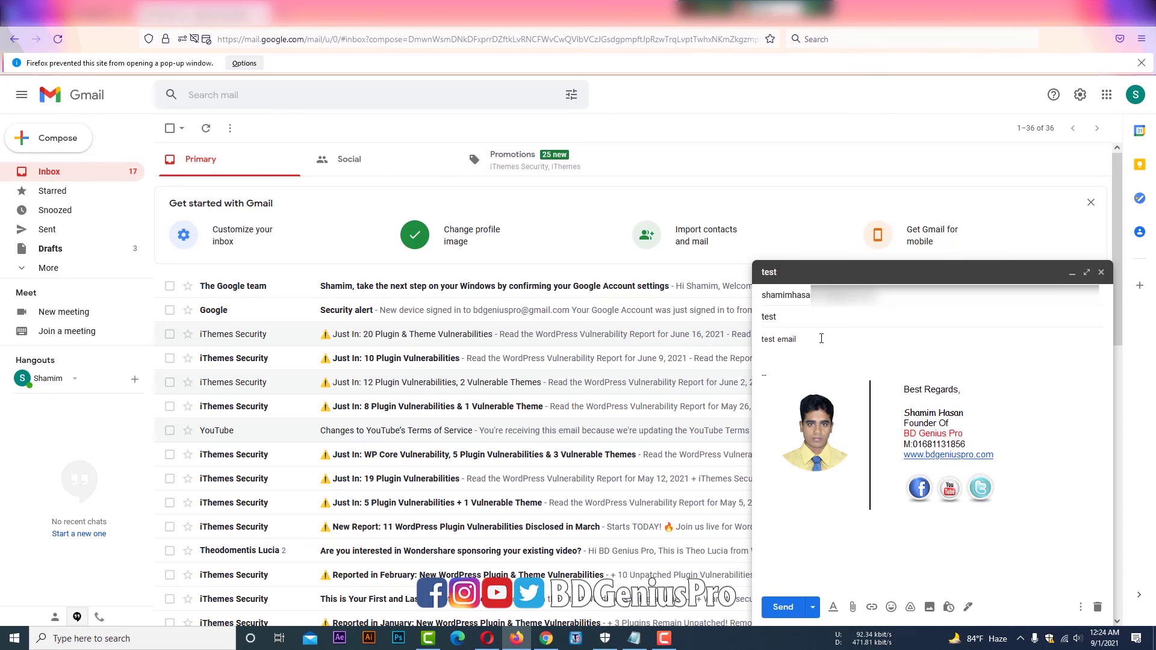
left_click(791, 611)
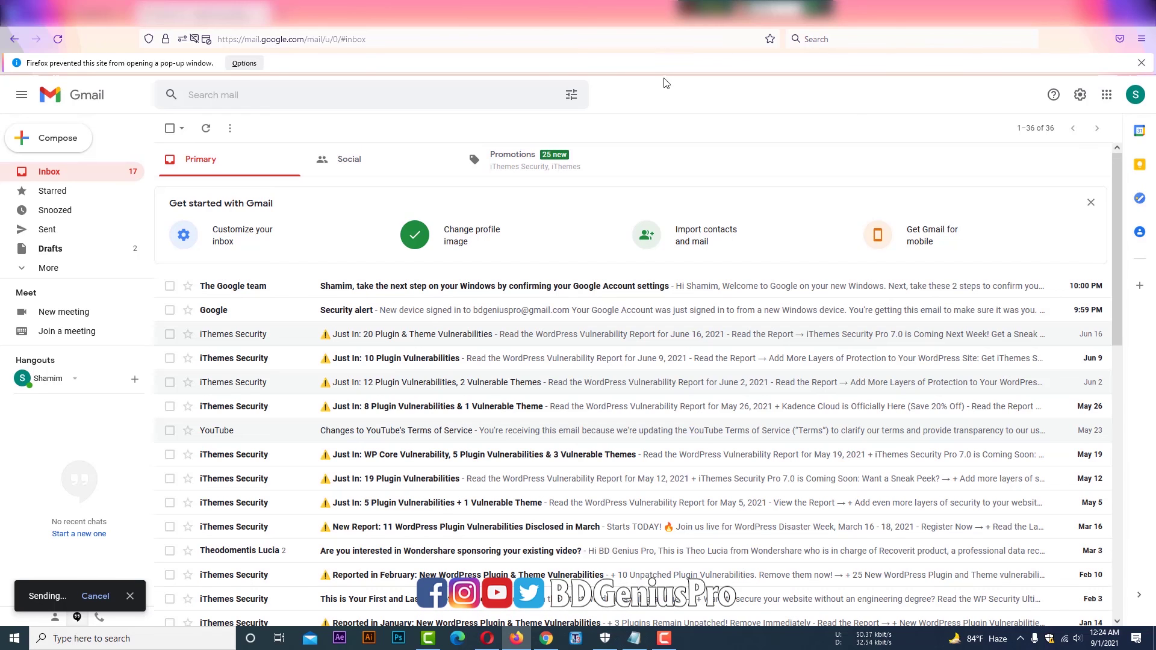
- In maximized Opera, open the received 'test' email, then open the BDGeniusPro Facebook page
left_click(485, 642)
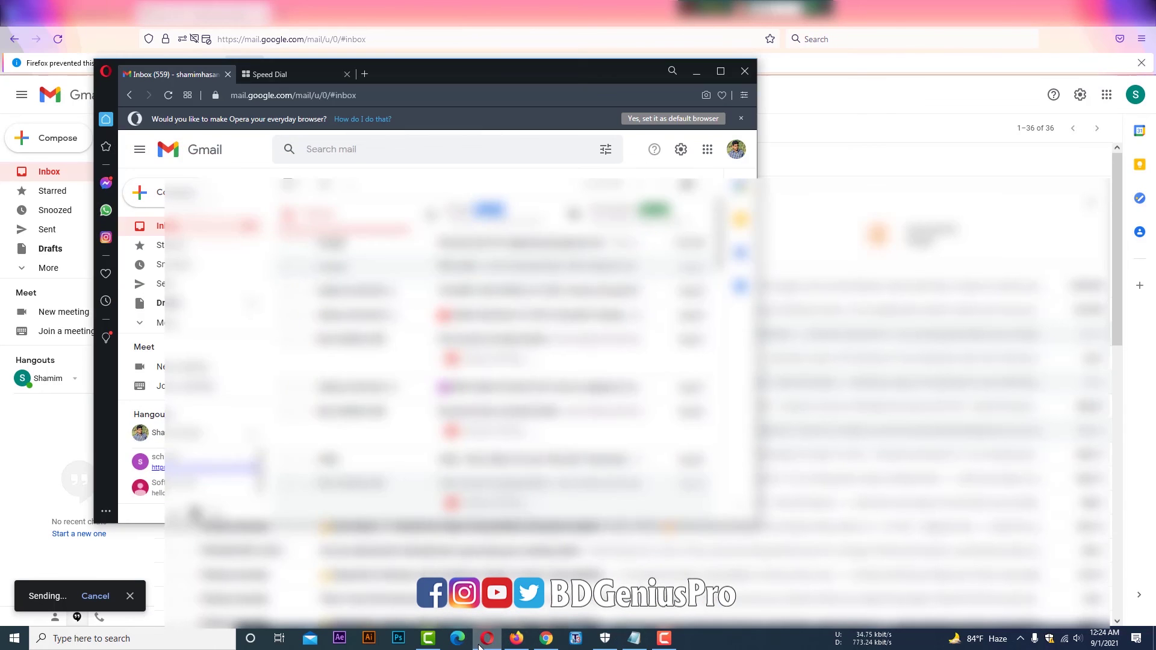
left_click(722, 72)
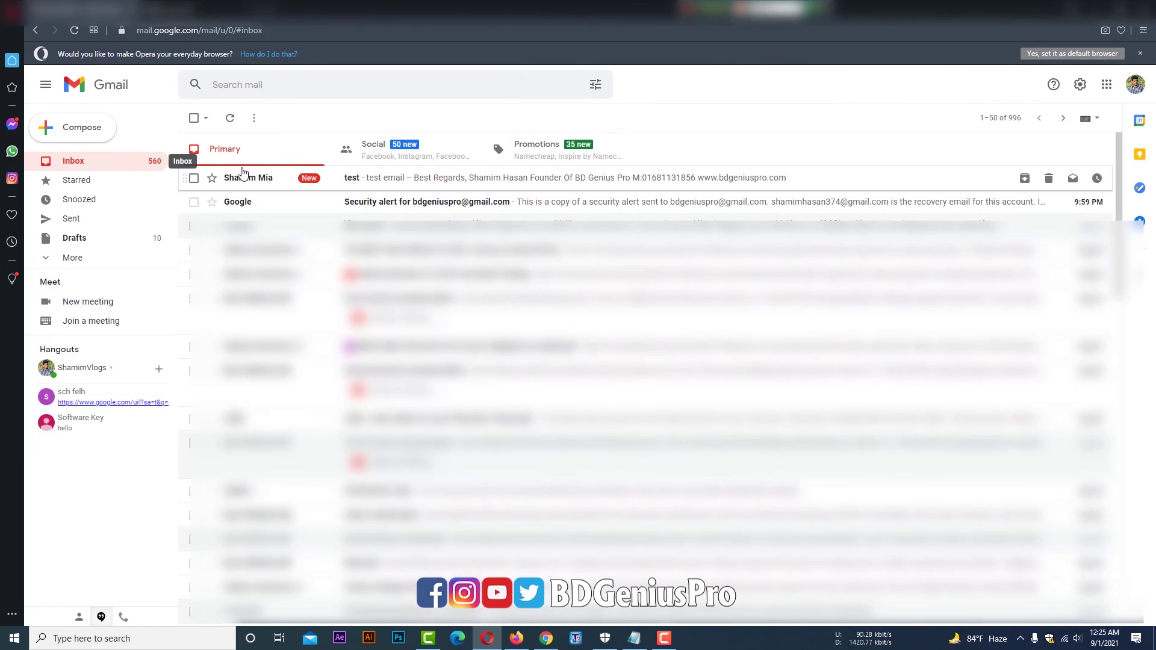
left_click(377, 185)
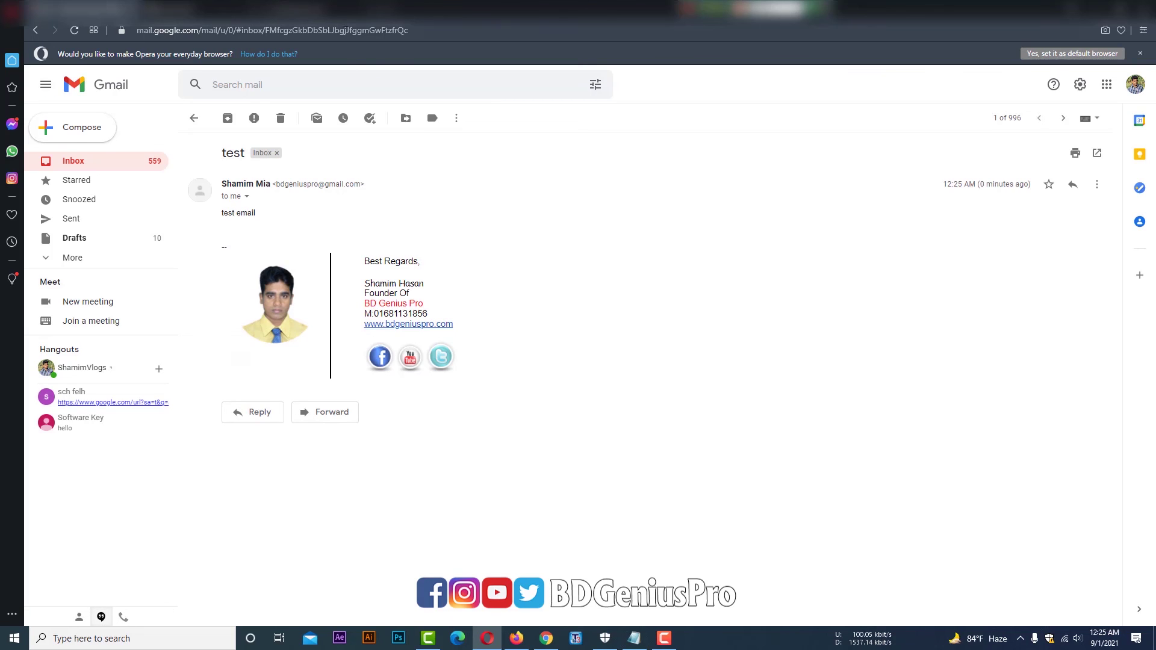
left_click(339, 10)
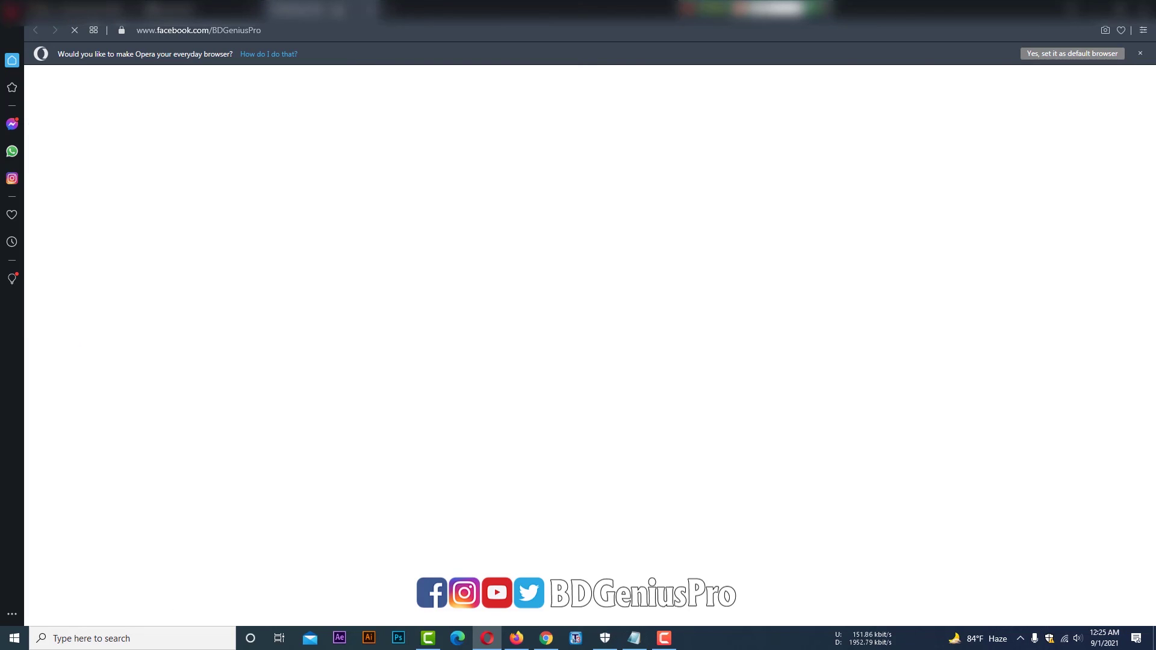